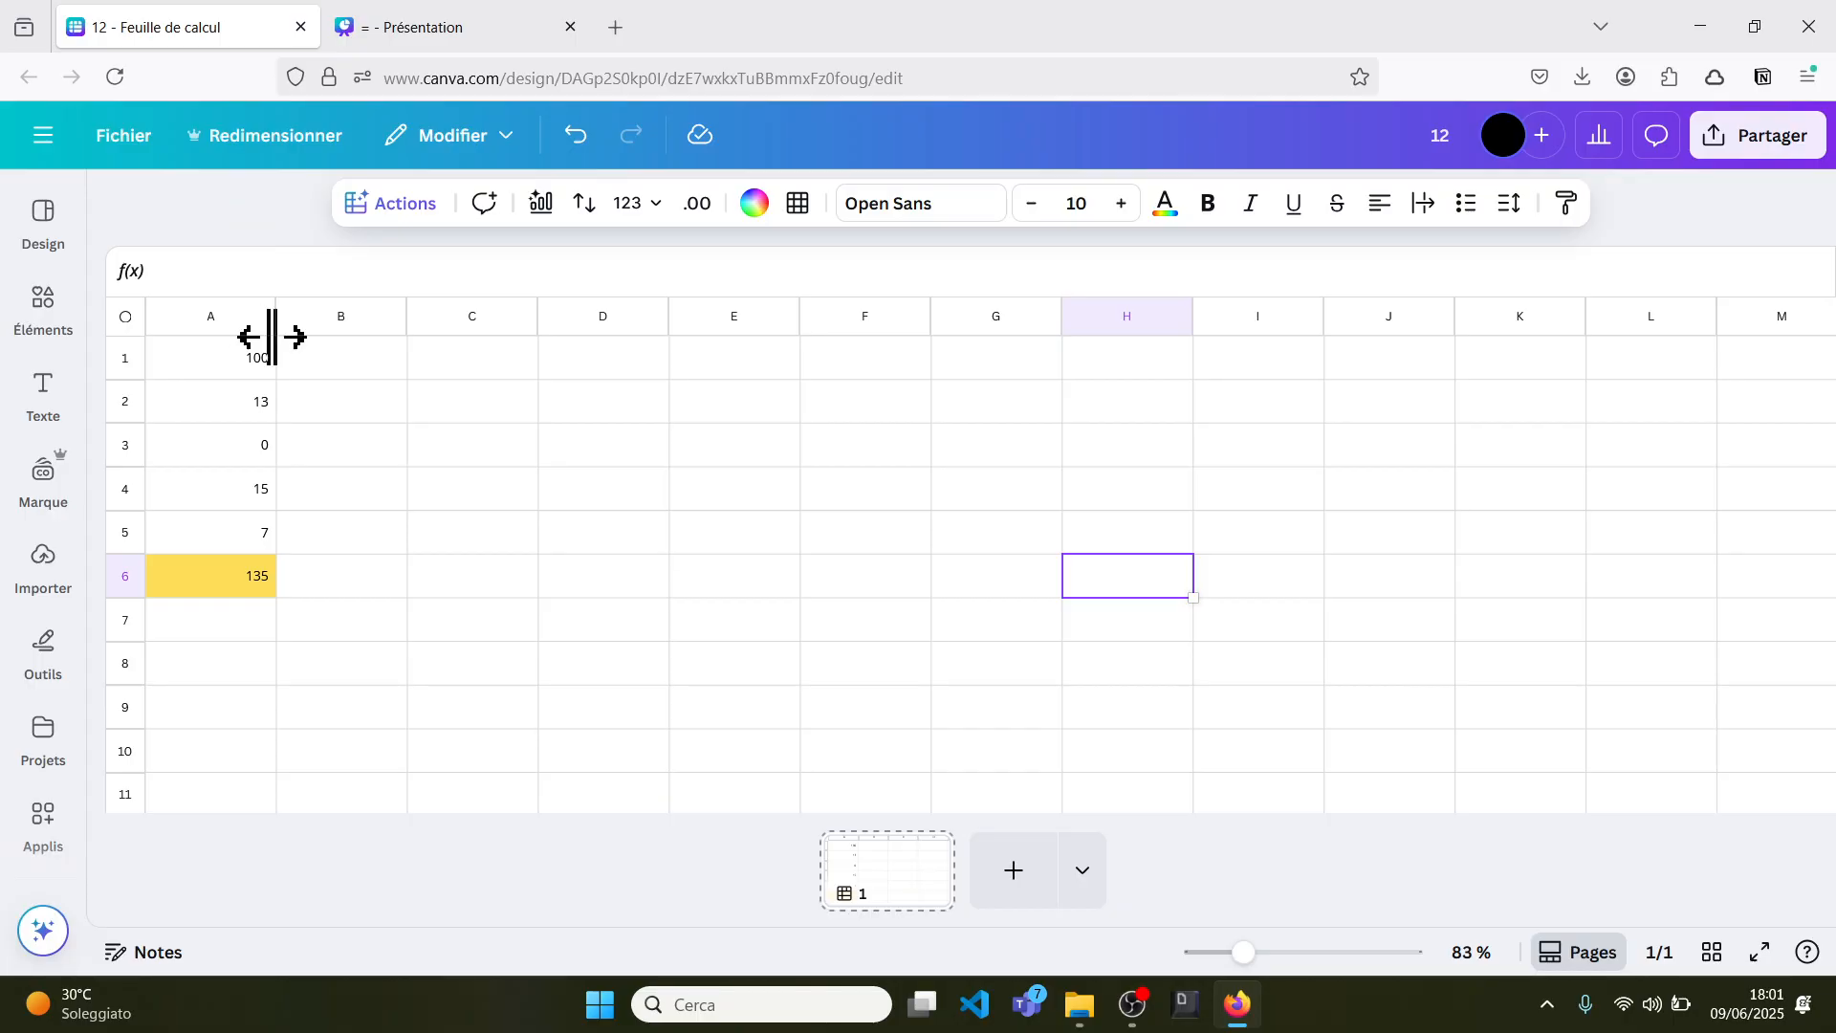
Clear the SOMME formula from the yellow cell A6
{"action": "left_click", "coordinate": [255, 574]}
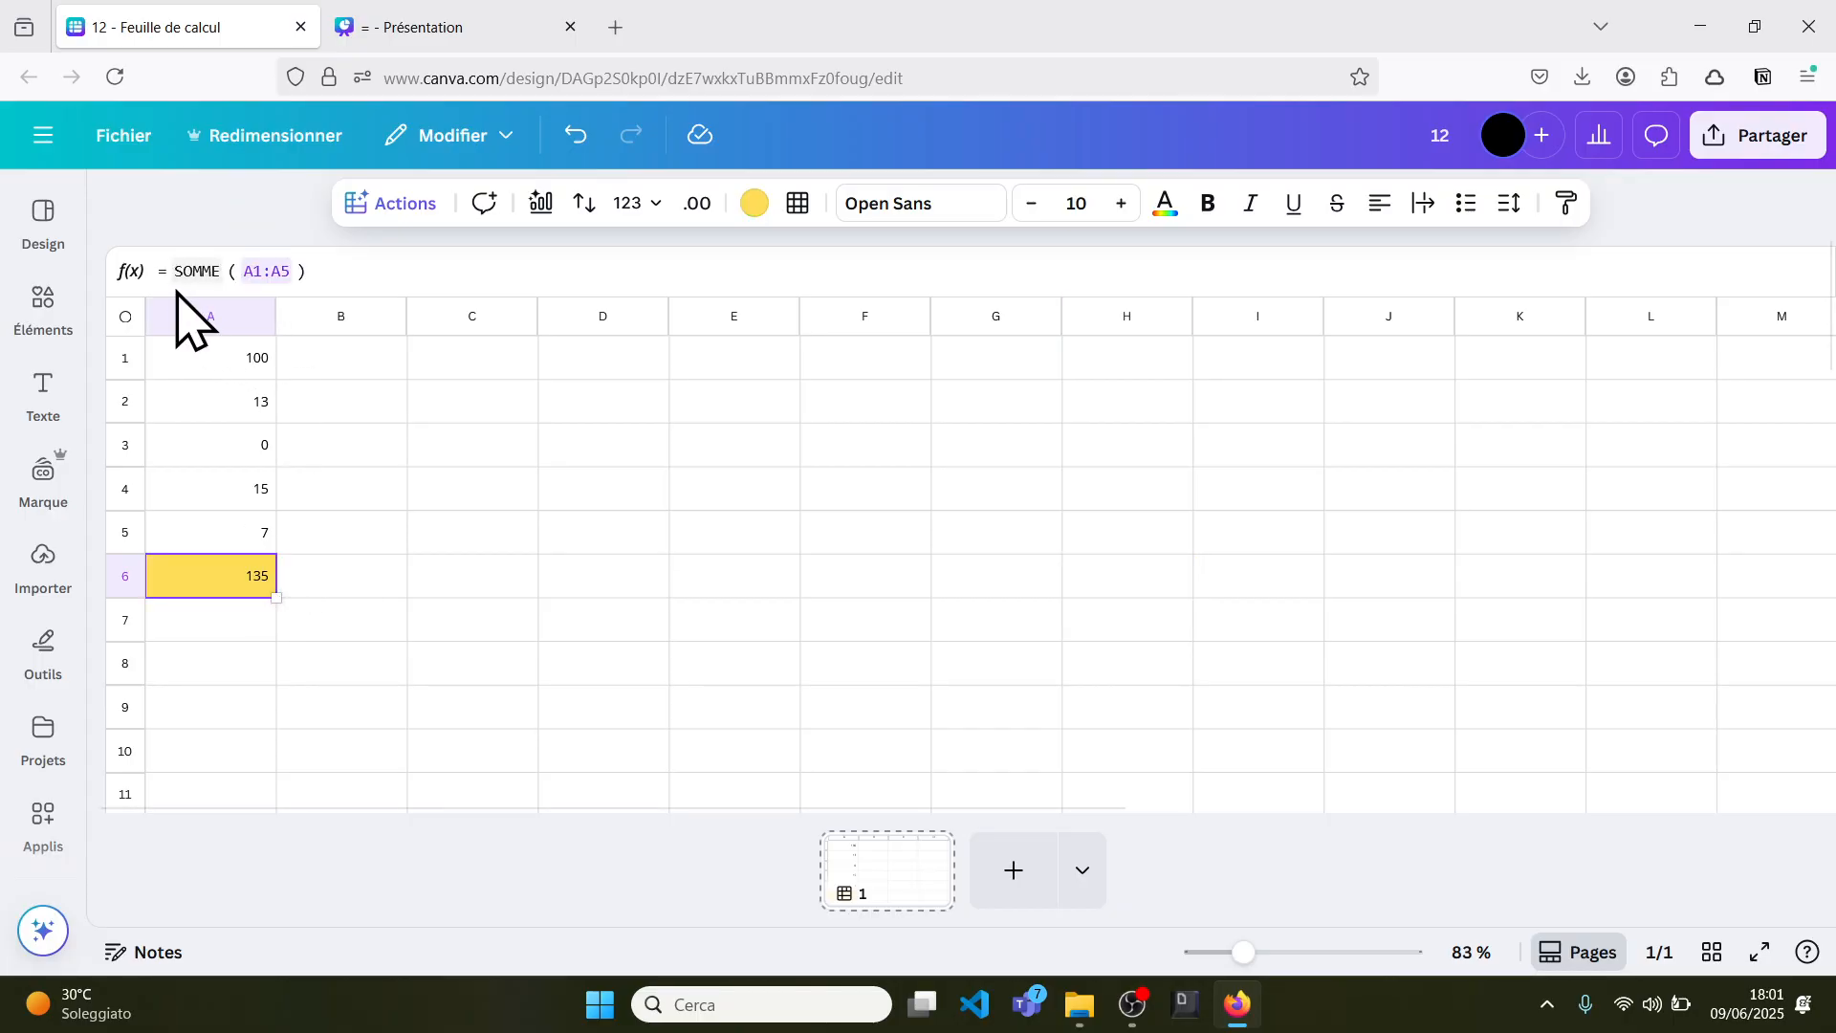
{"action": "left_click", "coordinate": [316, 279]}
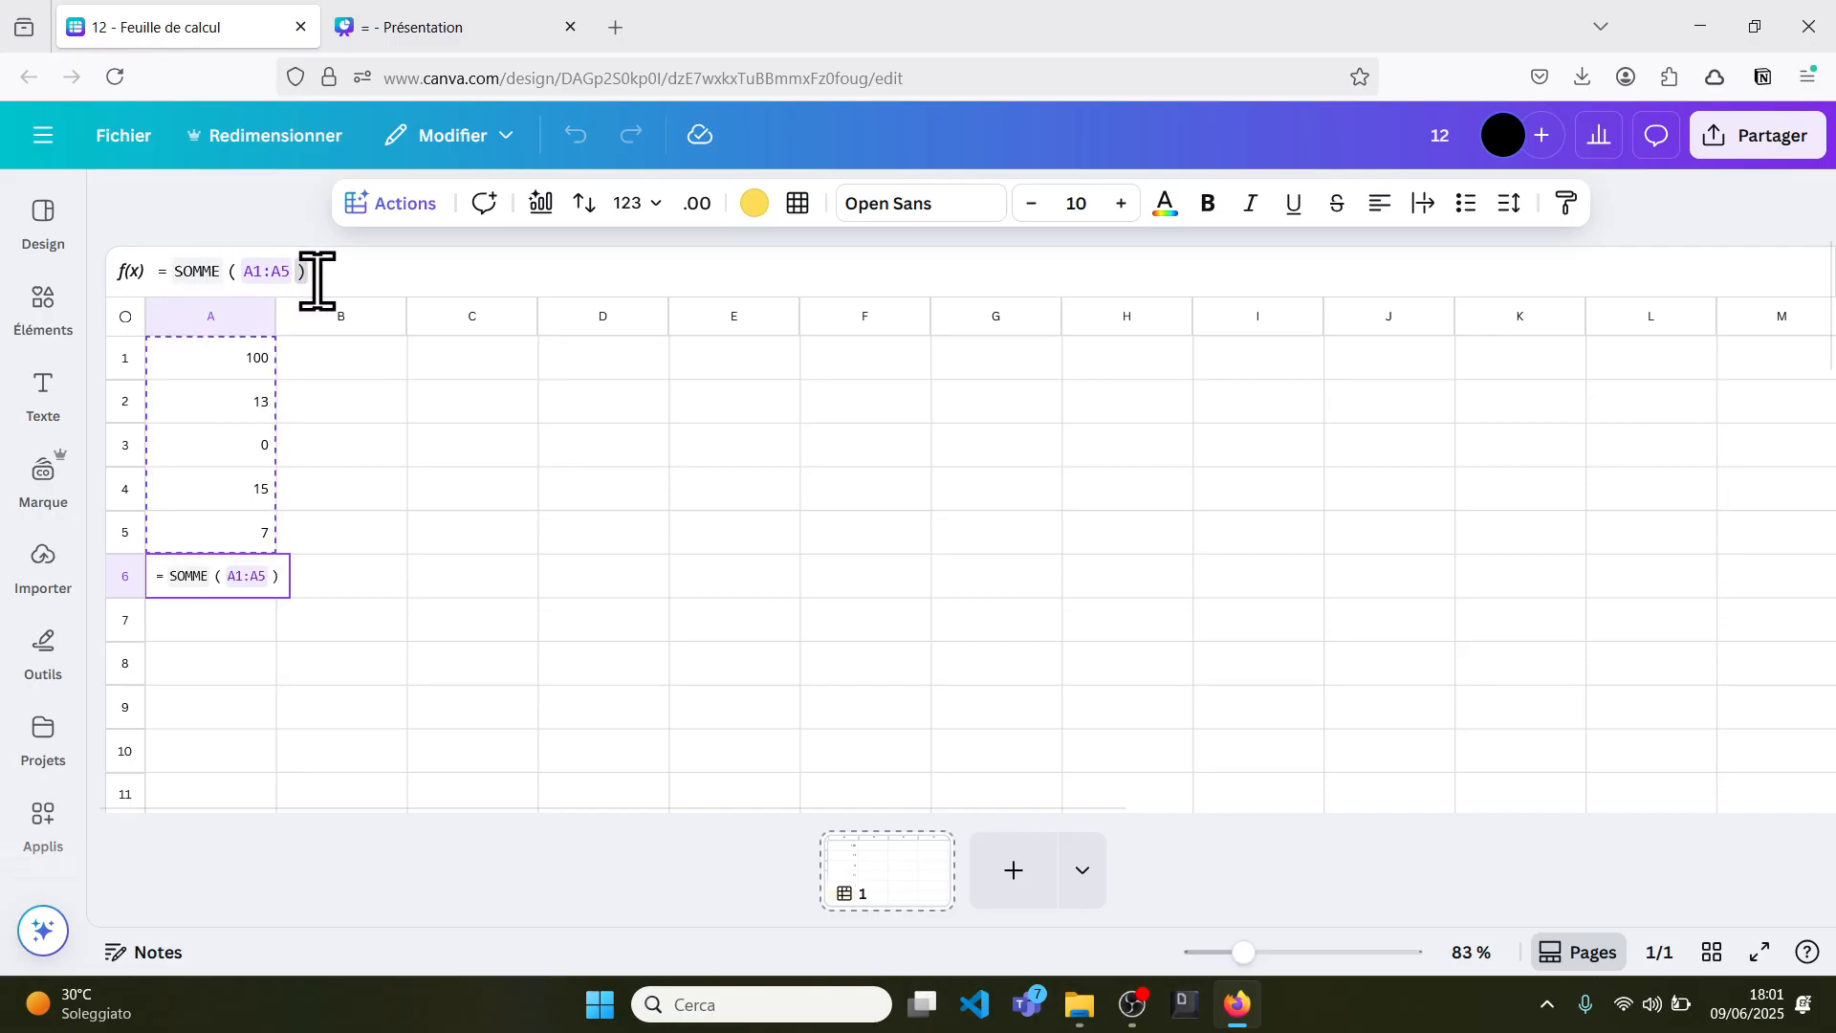
{"action": "key", "text": "BackSpace"}
{"action": "key", "text": "BackSpace"}
{"action": "key", "text": "BackSpace"}
{"action": "key", "text": "BackSpace"}
{"action": "key", "text": "BackSpace"}
{"action": "key", "text": "BackSpace"}
{"action": "key", "text": "BackSpace"}
{"action": "key", "text": "BackSpace"}
{"action": "key", "text": "BackSpace"}
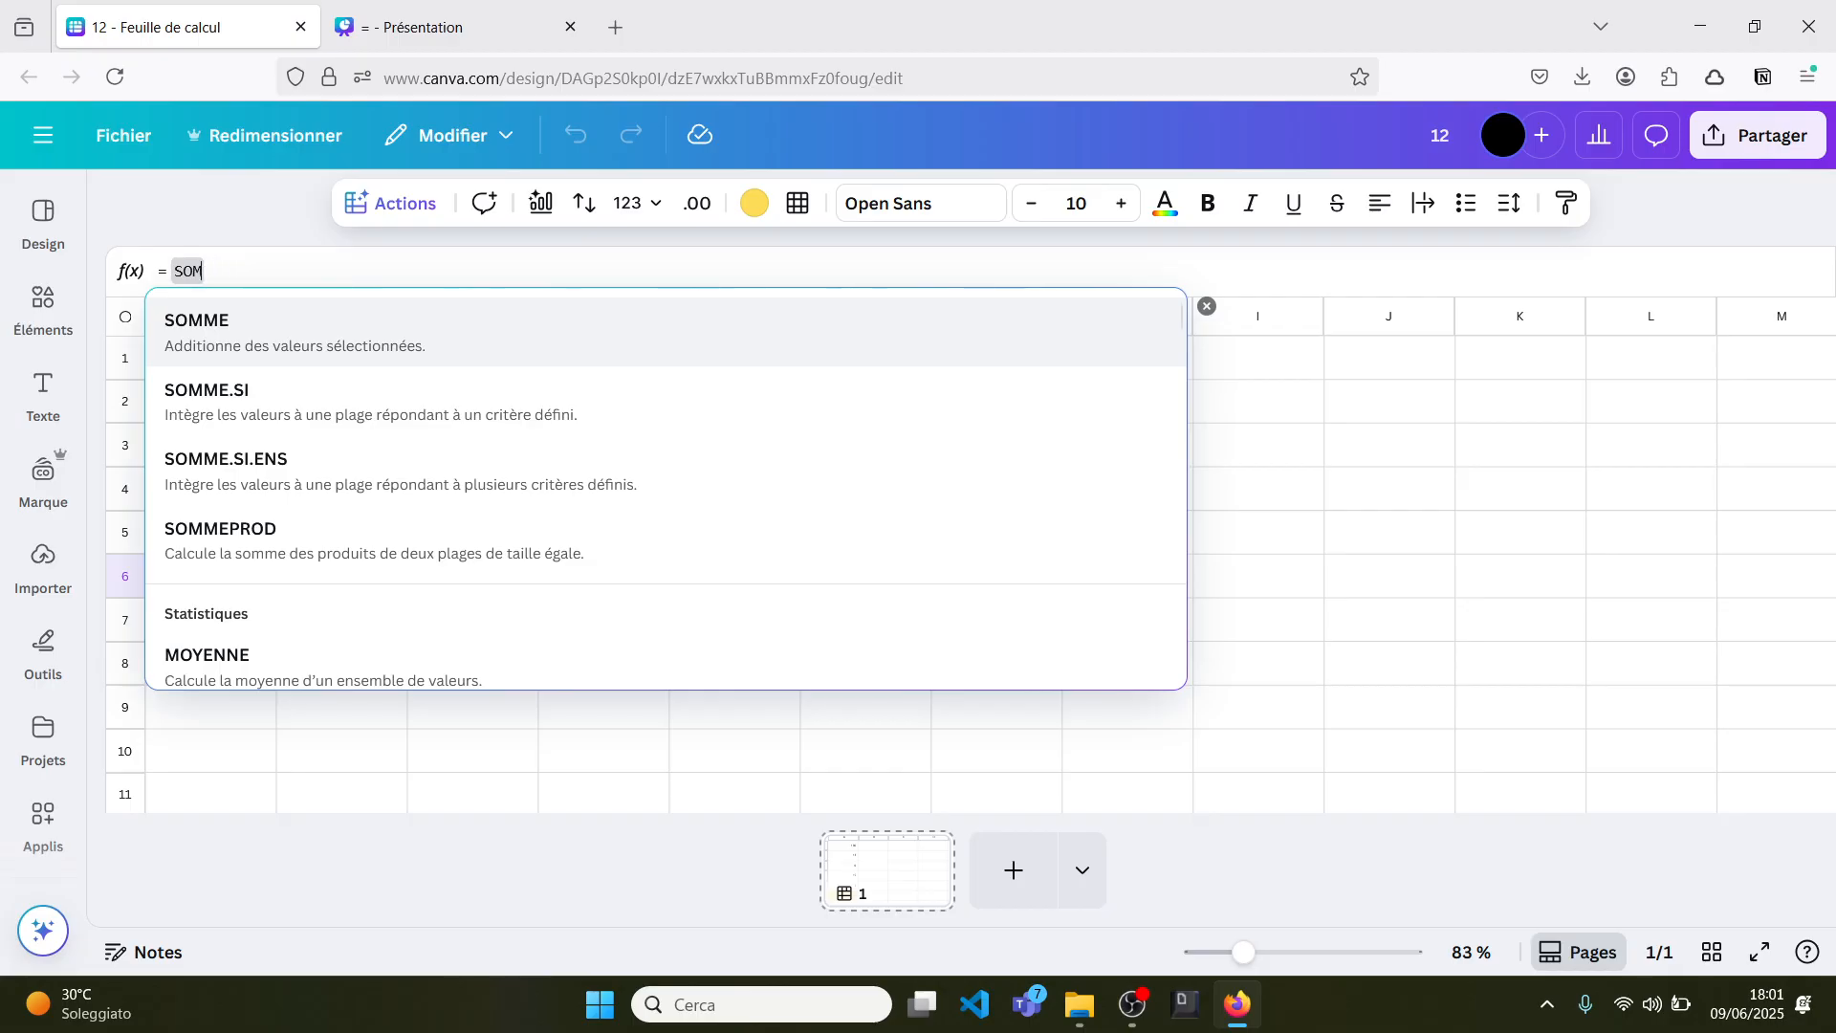
{"action": "key", "text": "BackSpace"}
{"action": "key", "text": "BackSpace"}
{"action": "key", "text": "BackSpace"}
{"action": "key", "text": "BackSpace"}
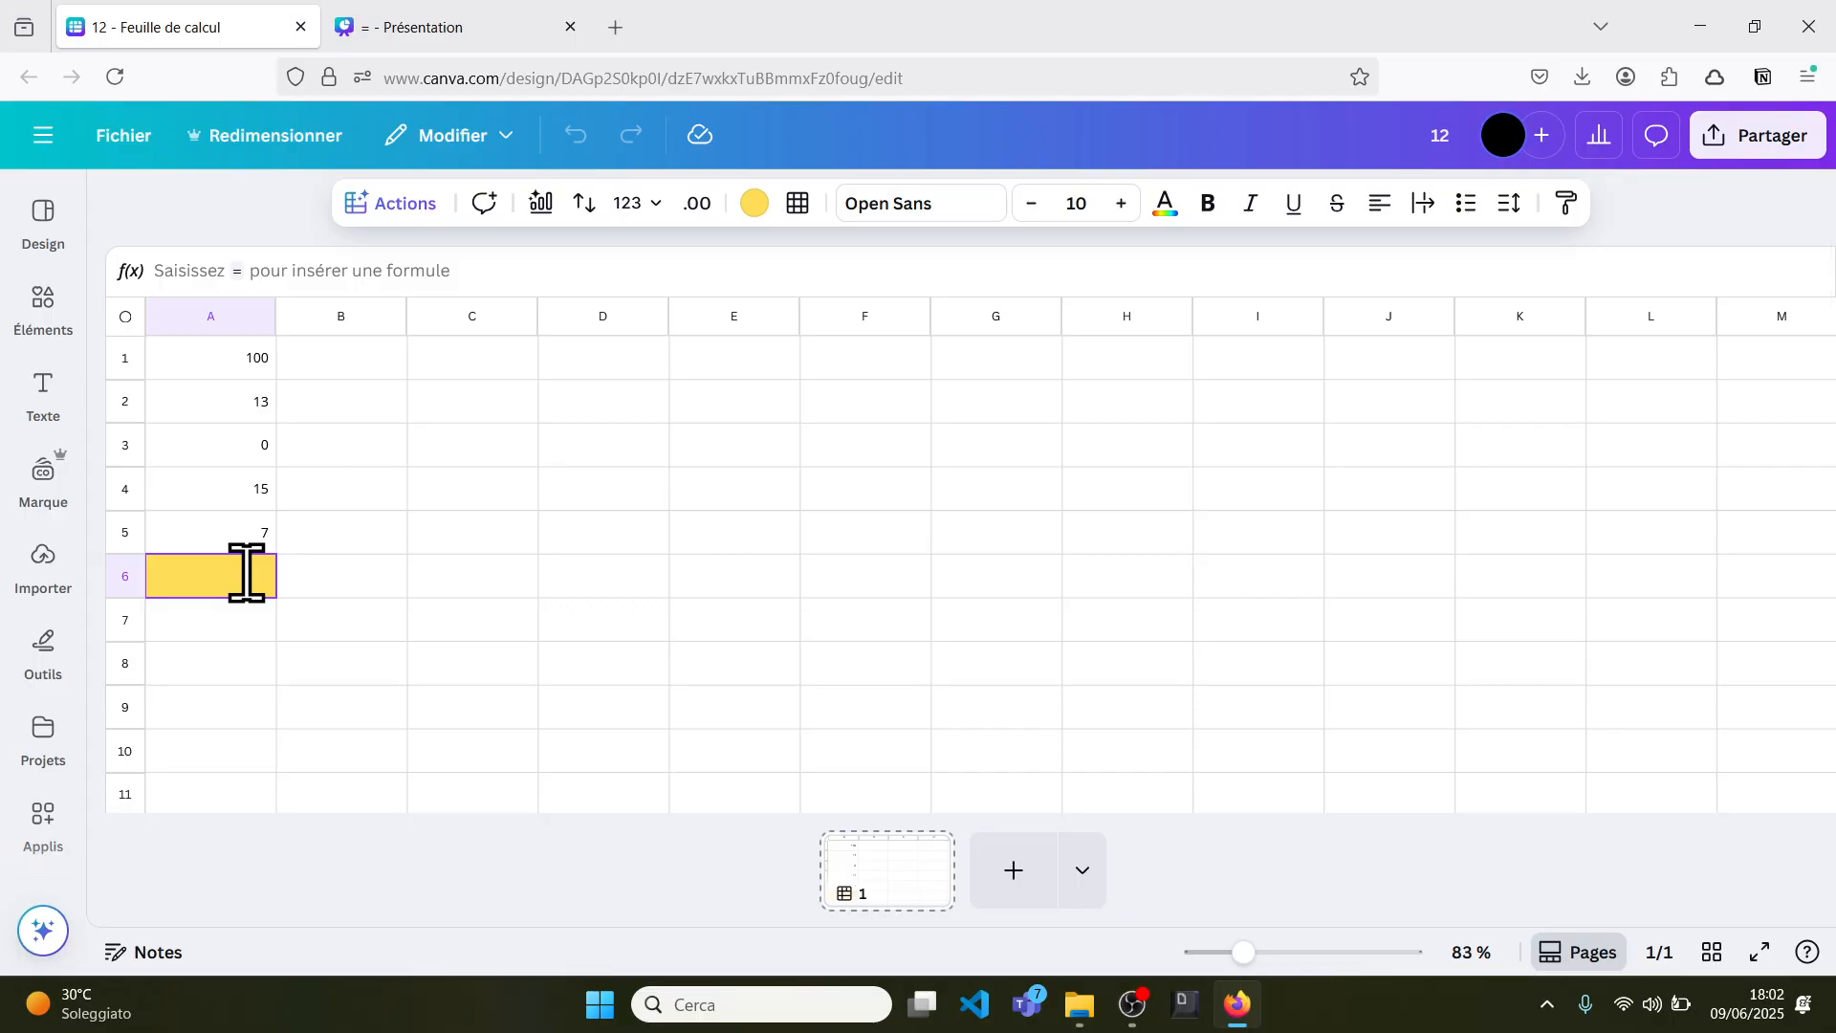
Enter the formula =MIN(A1:A5) in cell A6 to return the smallest value of the range
{"action": "type", "text": "="}
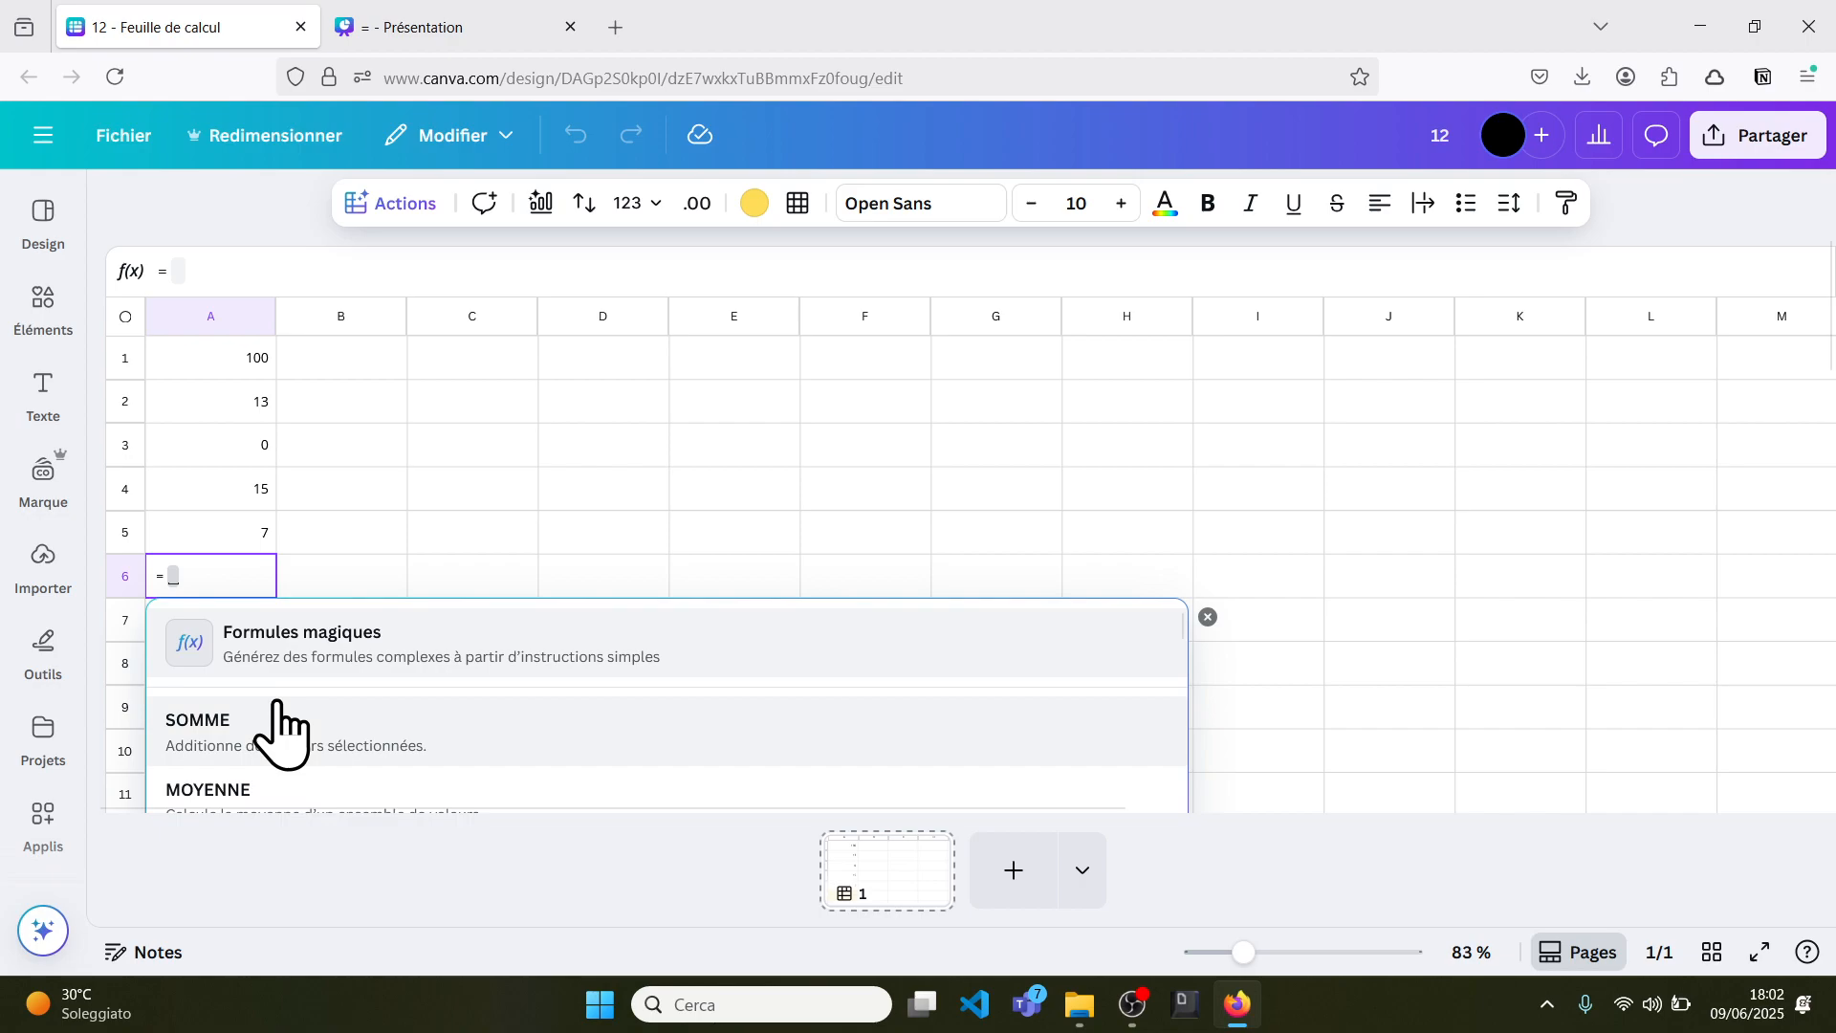
{"action": "scroll", "coordinate": [278, 730], "scroll_direction": "down", "scroll_amount": 2}
{"action": "scroll", "coordinate": [278, 730], "scroll_direction": "down", "scroll_amount": 2}
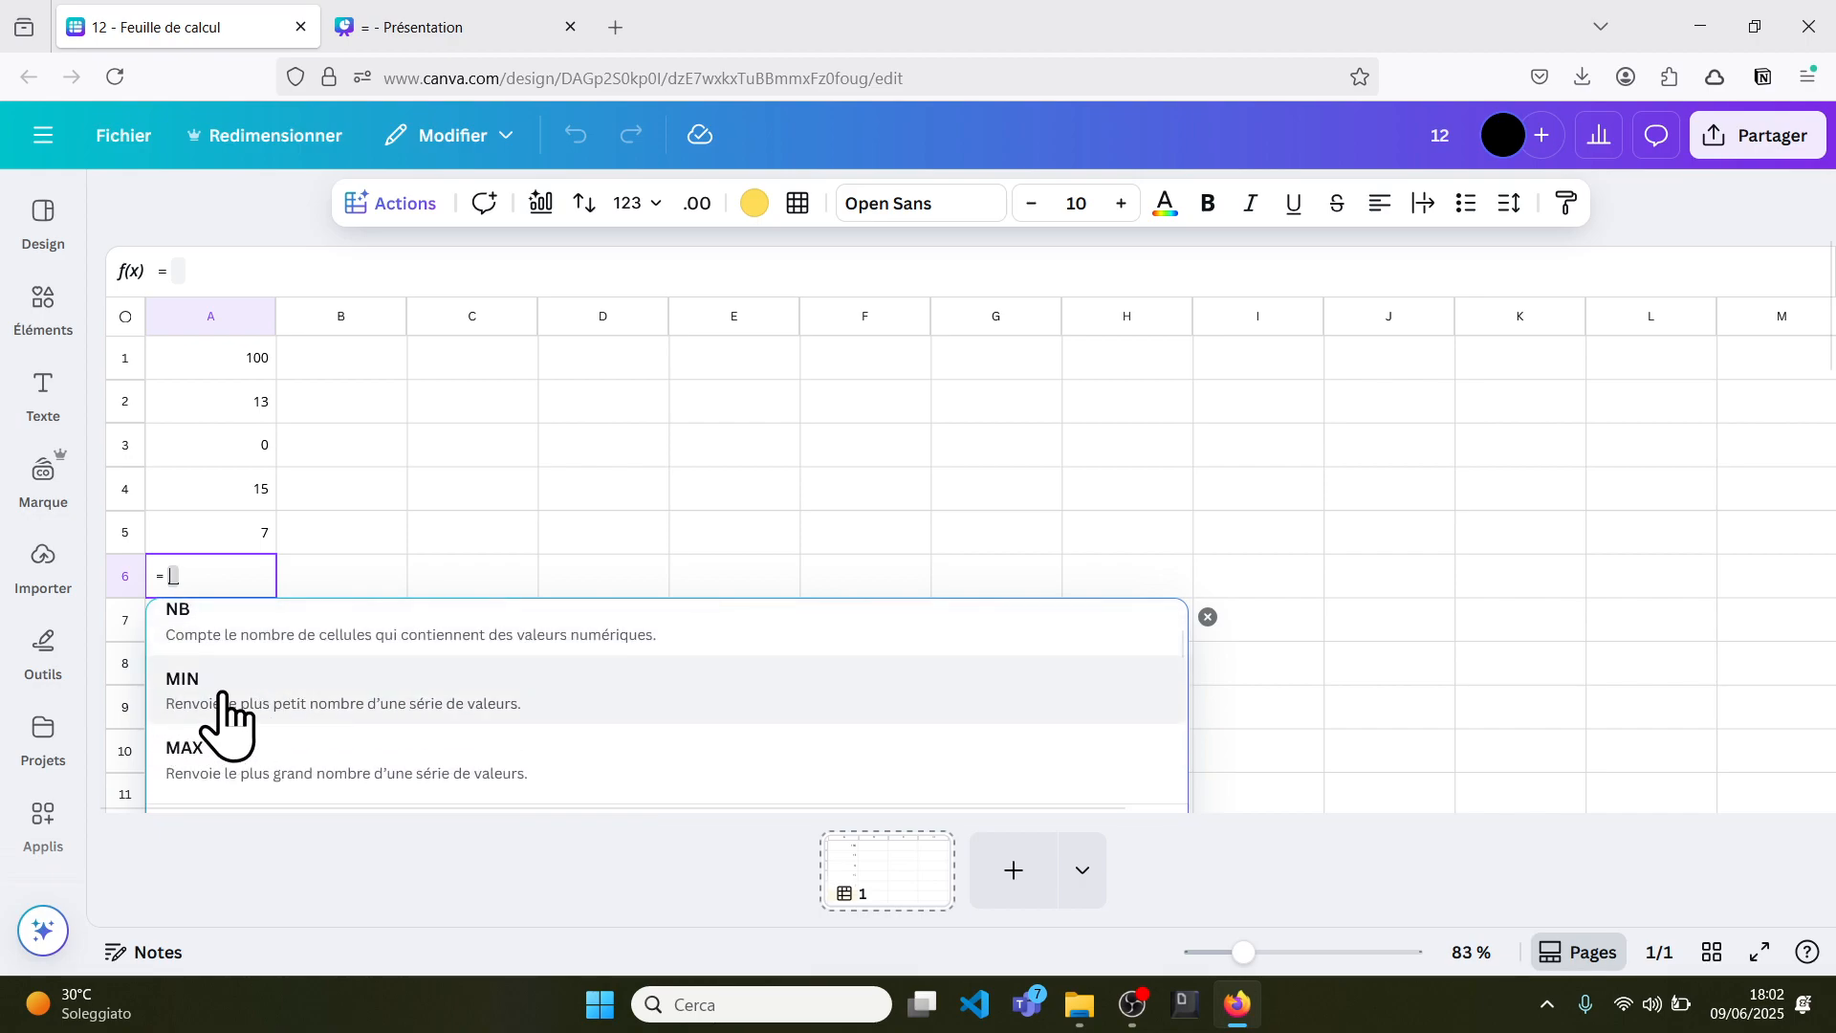
{"action": "type", "text": "min"}
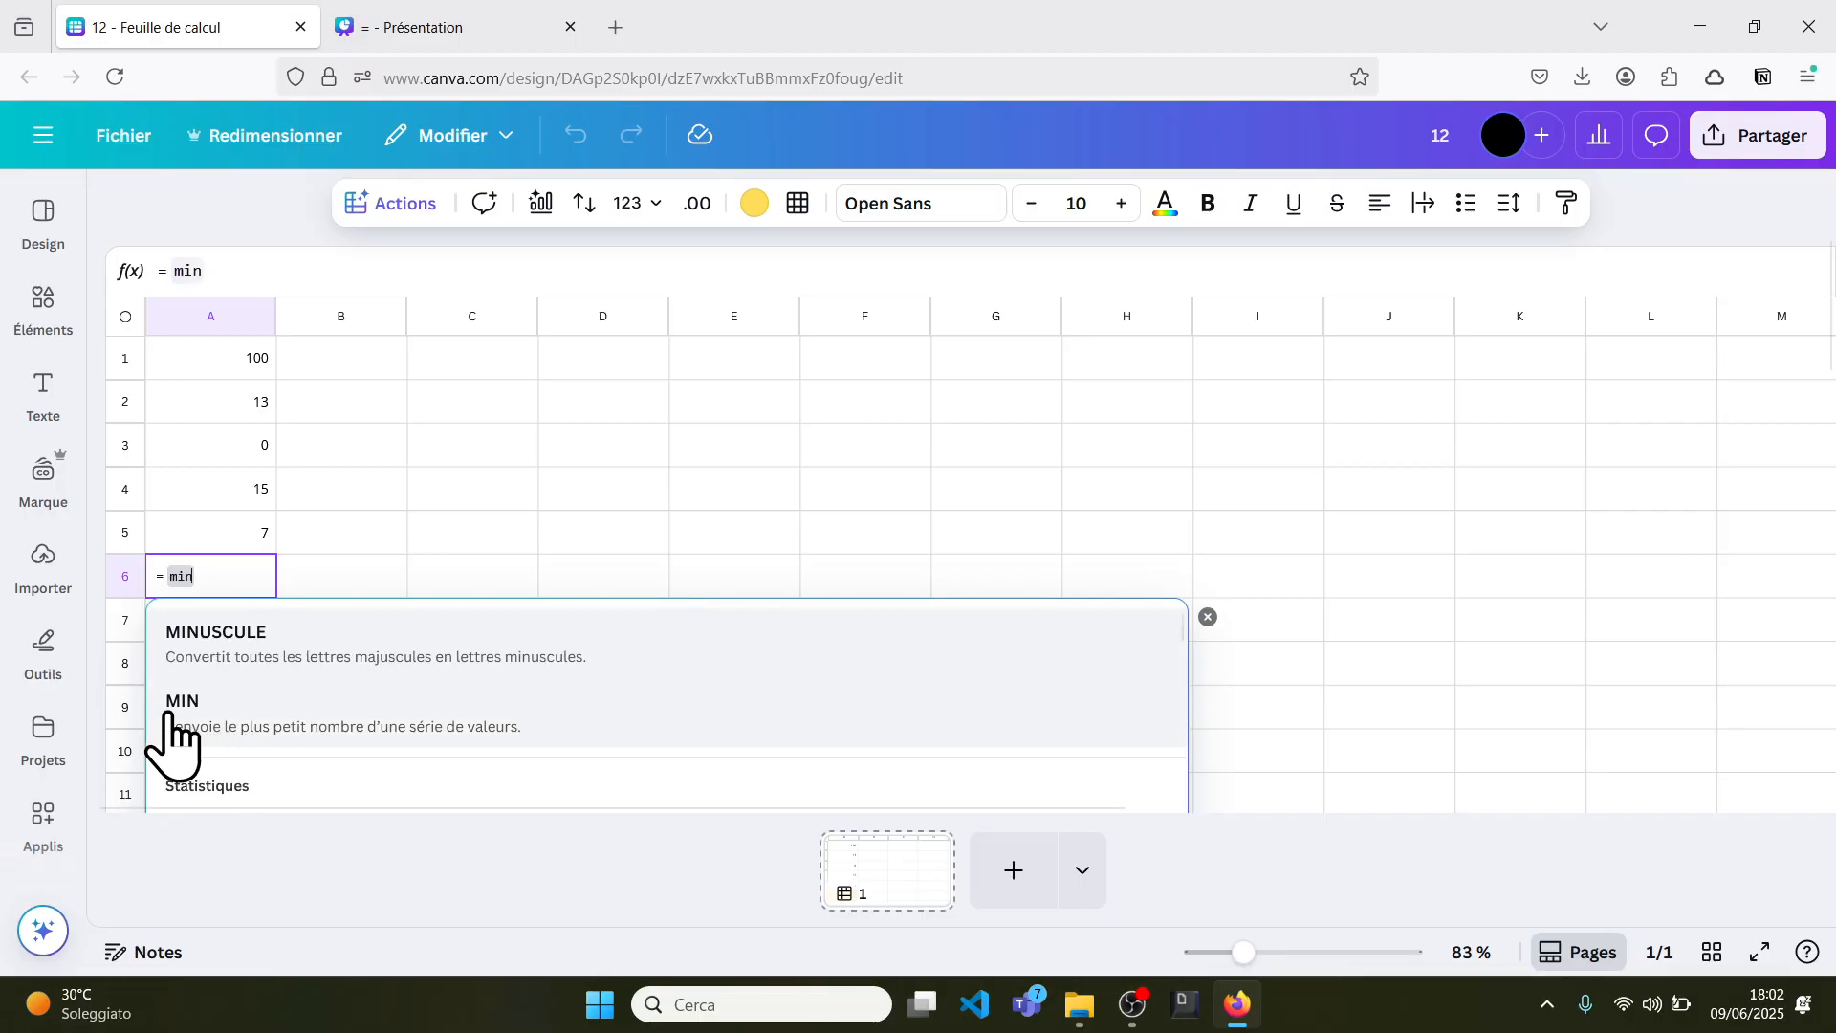
{"action": "left_click", "coordinate": [219, 715]}
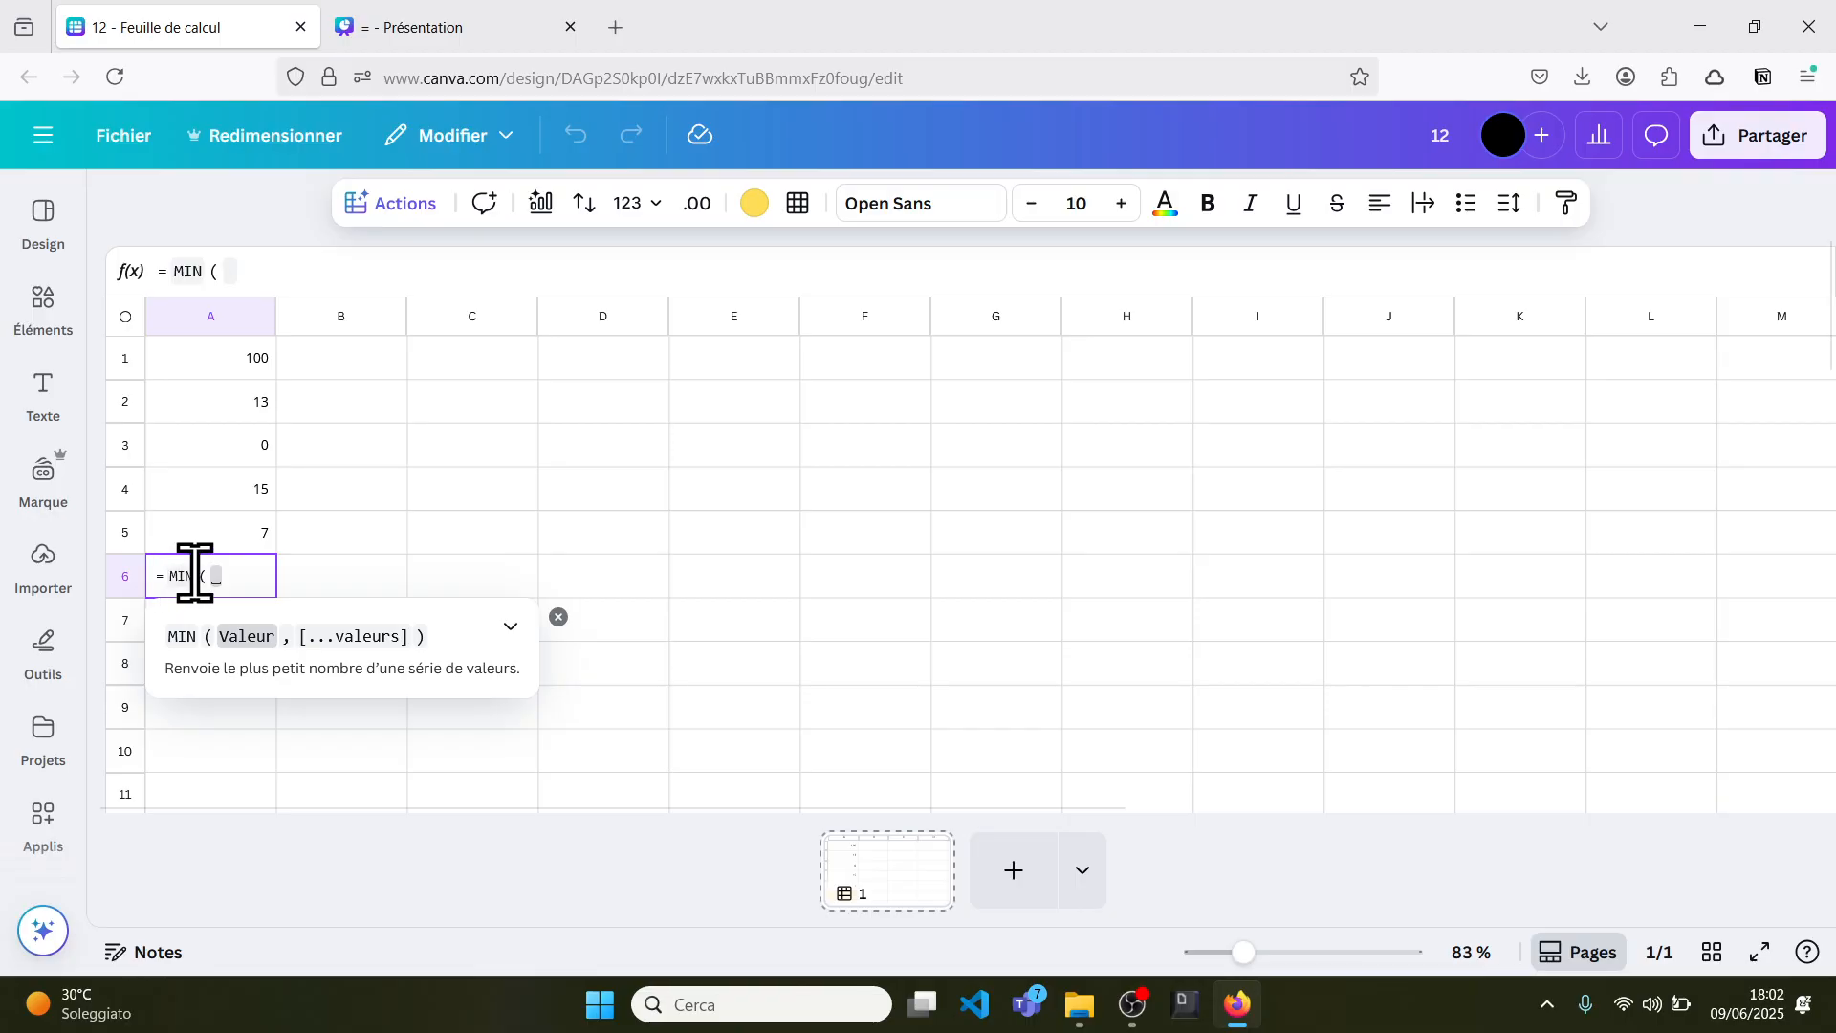
{"action": "type", "text": "."}
{"action": "left_click_drag", "start_coordinate": [239, 361], "coordinate": [226, 531]}
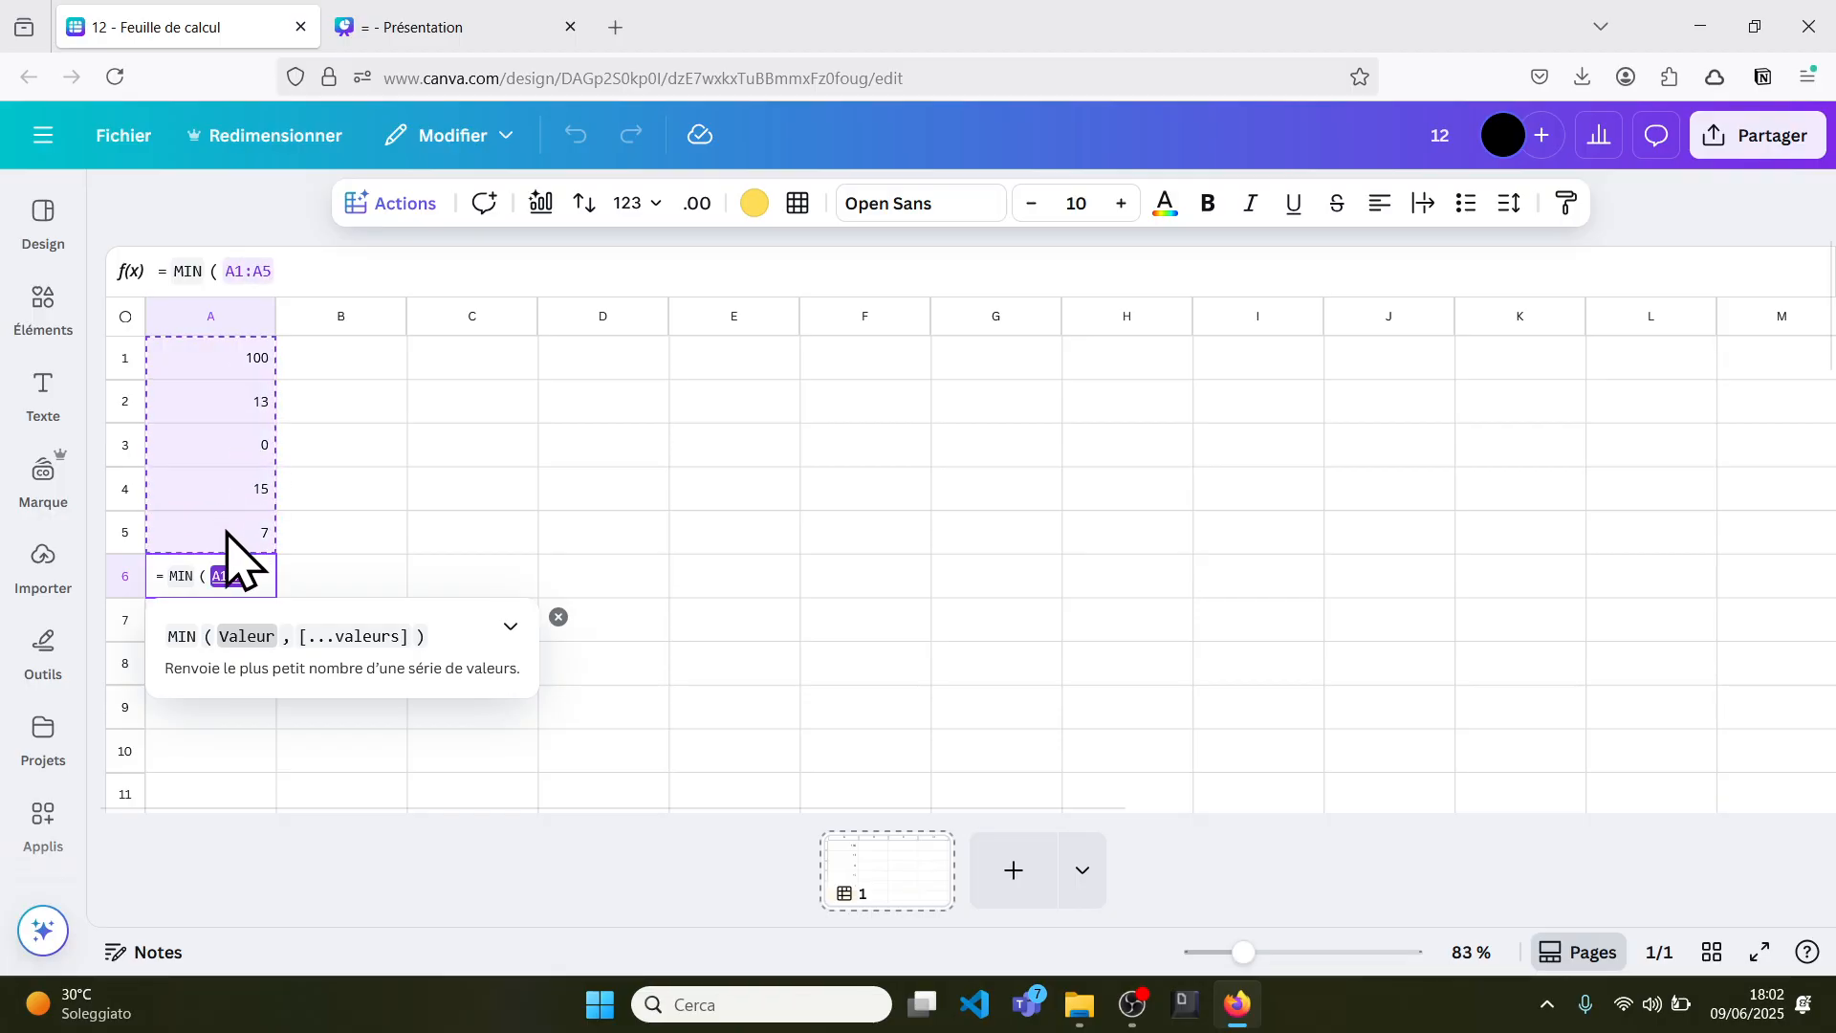
{"action": "type", "text": ")"}
{"action": "key", "text": "Return"}
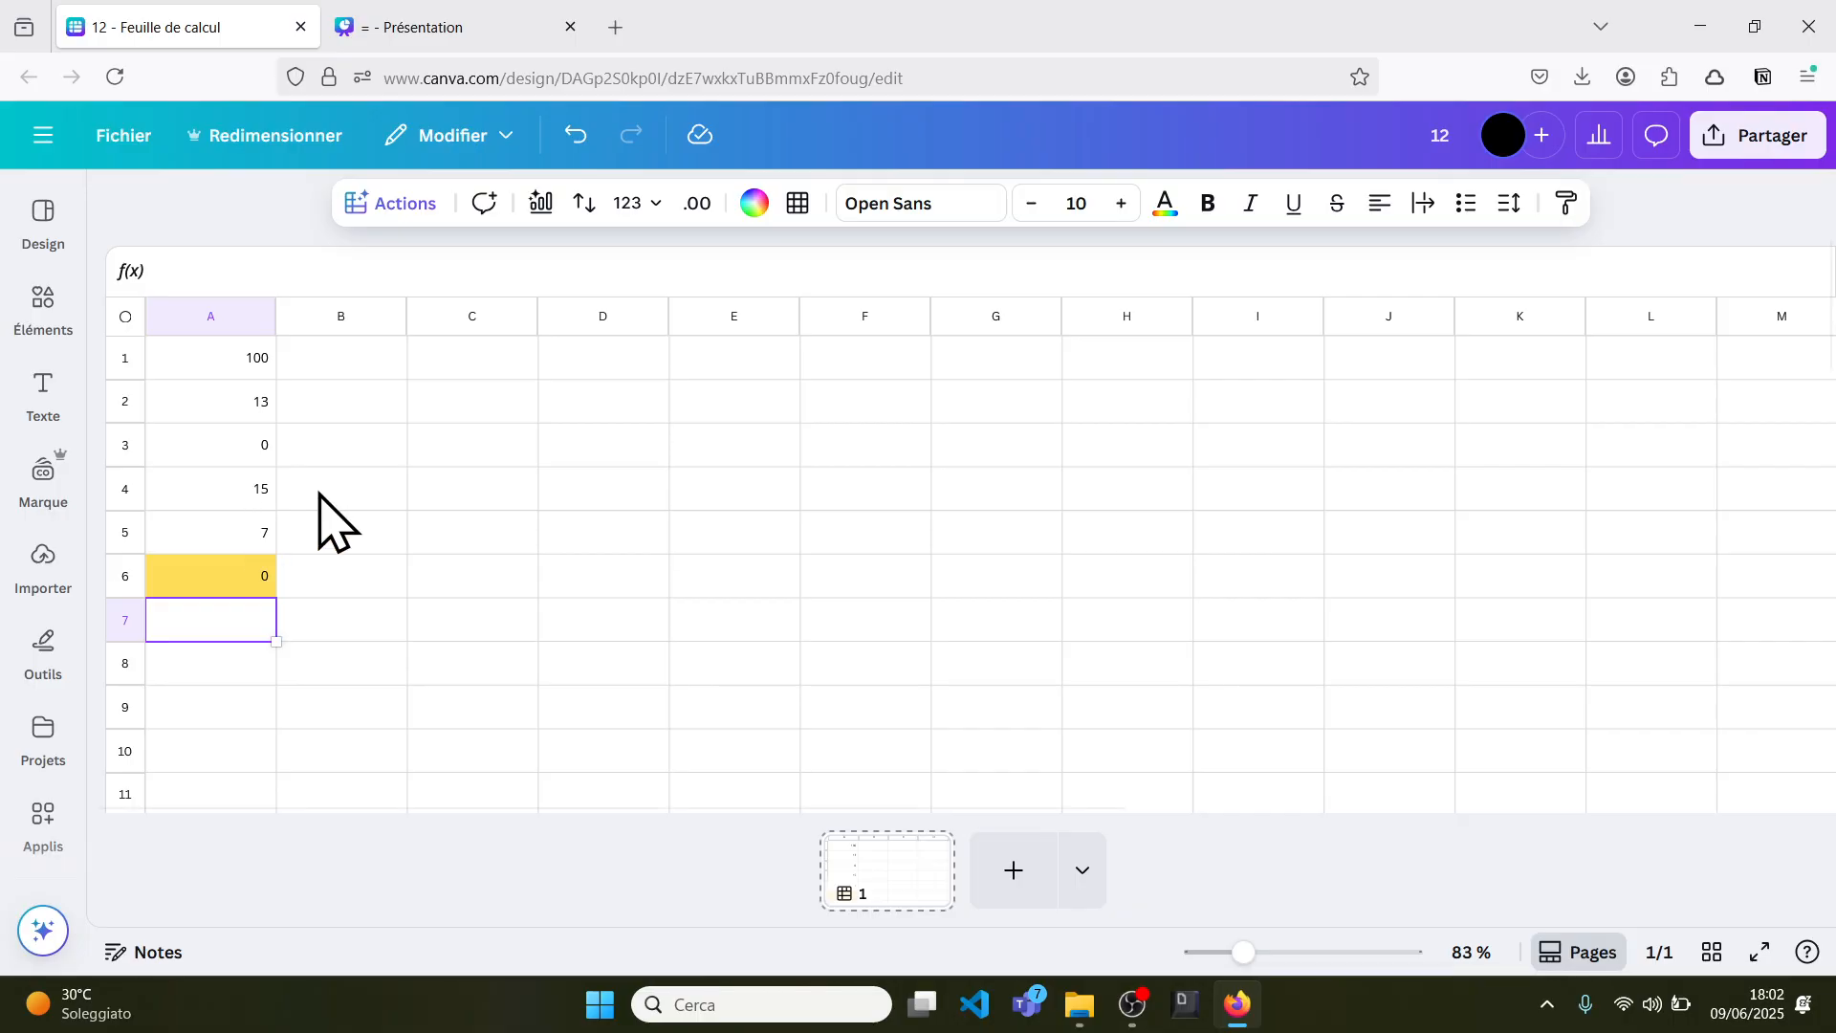
{"action": "left_click", "coordinate": [361, 493]}
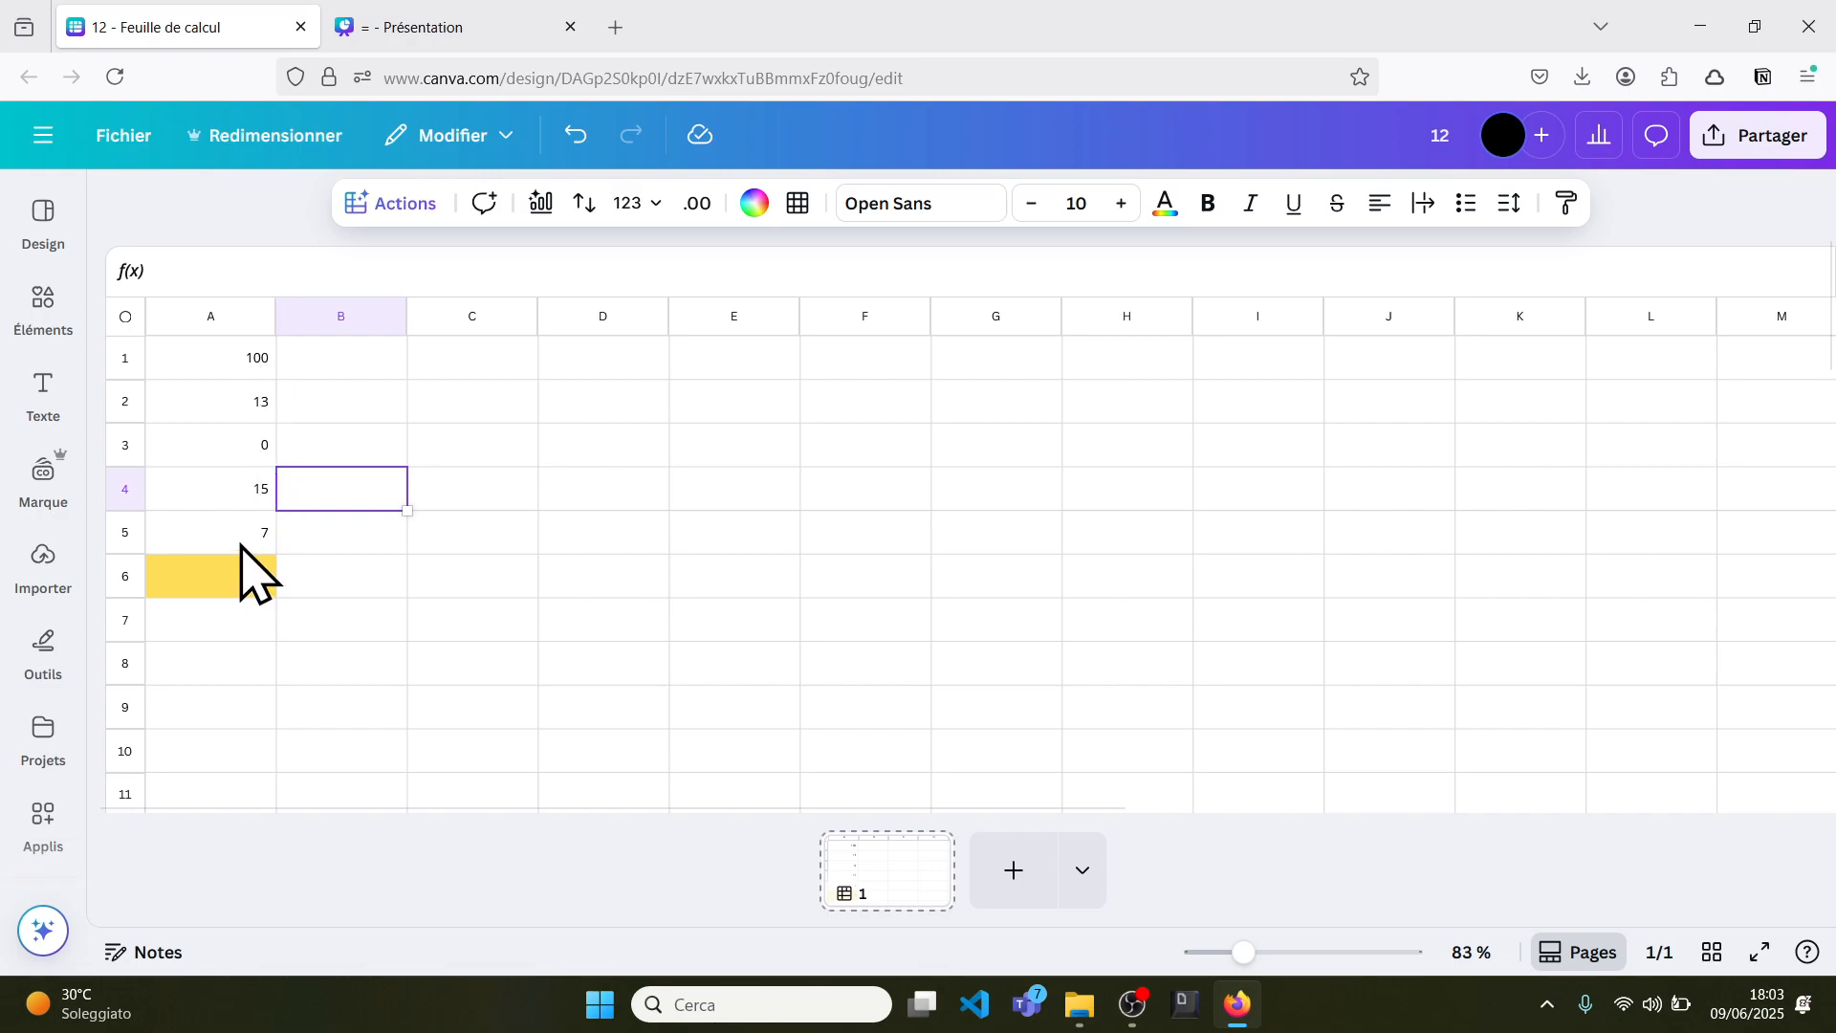
Change the values of cells A3 and A5 to 12
{"action": "left_click", "coordinate": [244, 446]}
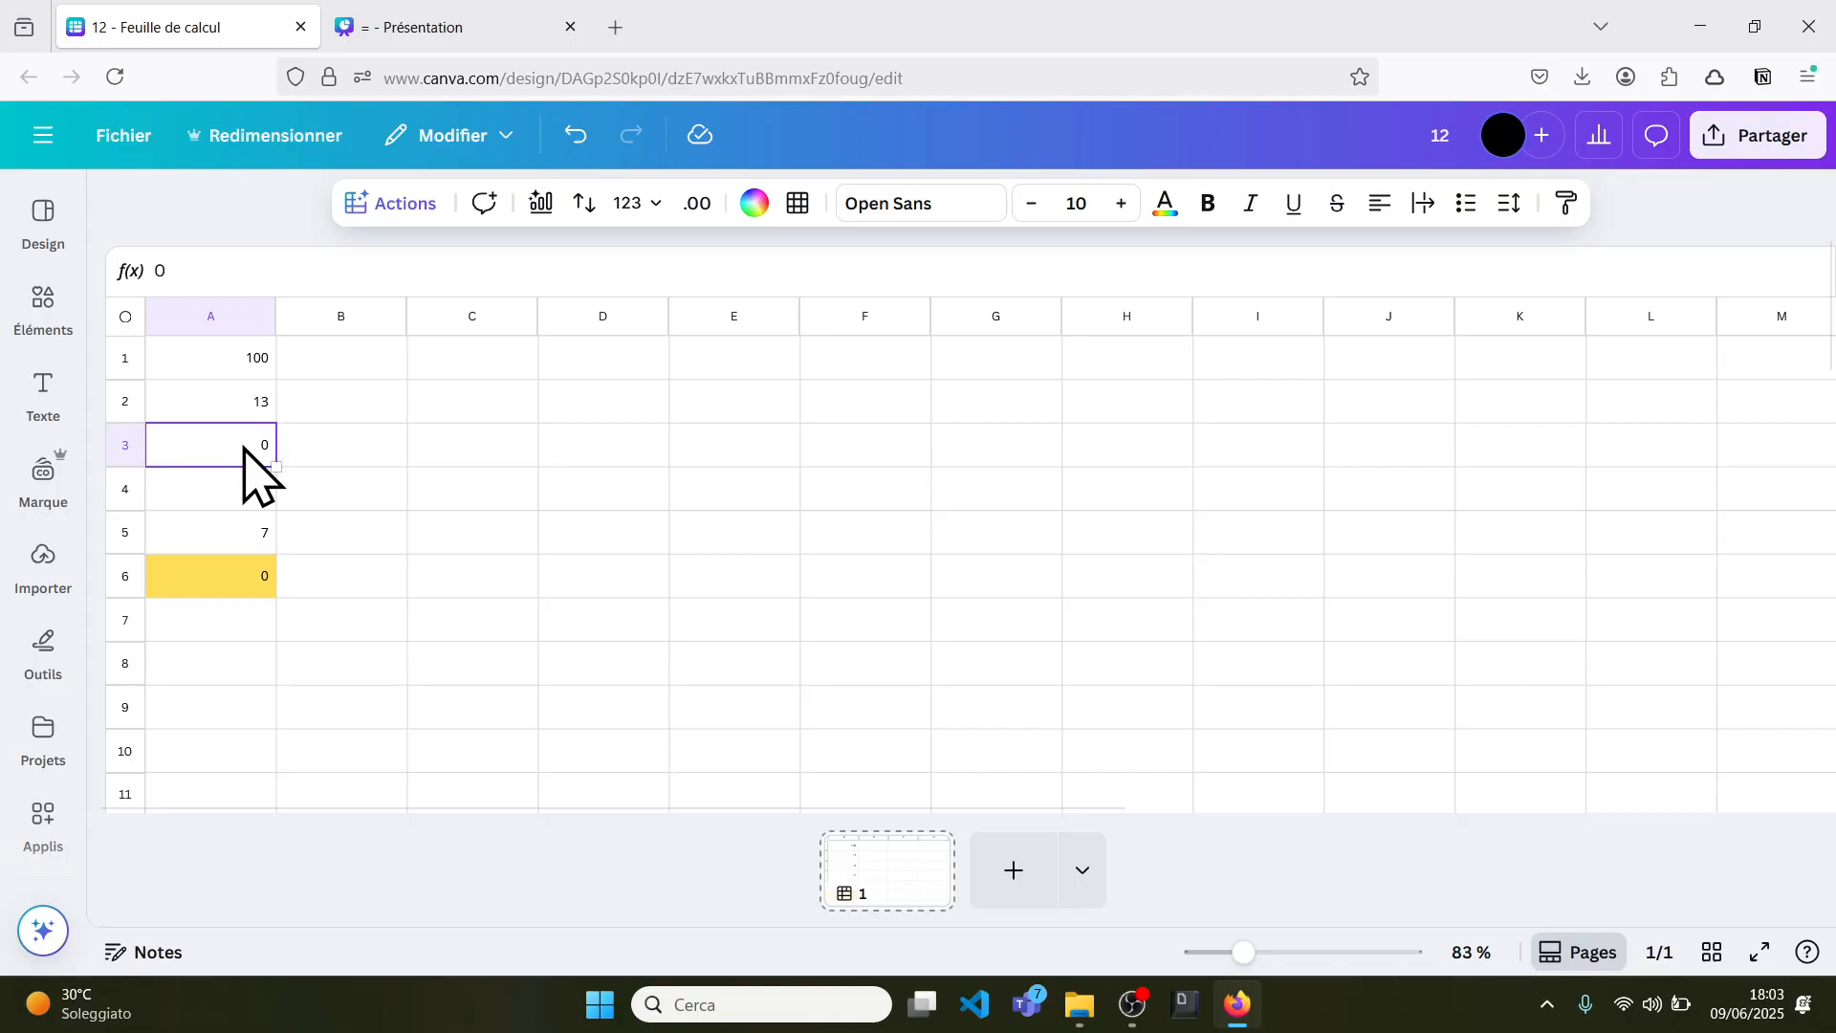
{"action": "type", "text": "12"}
{"action": "left_click", "coordinate": [380, 394]}
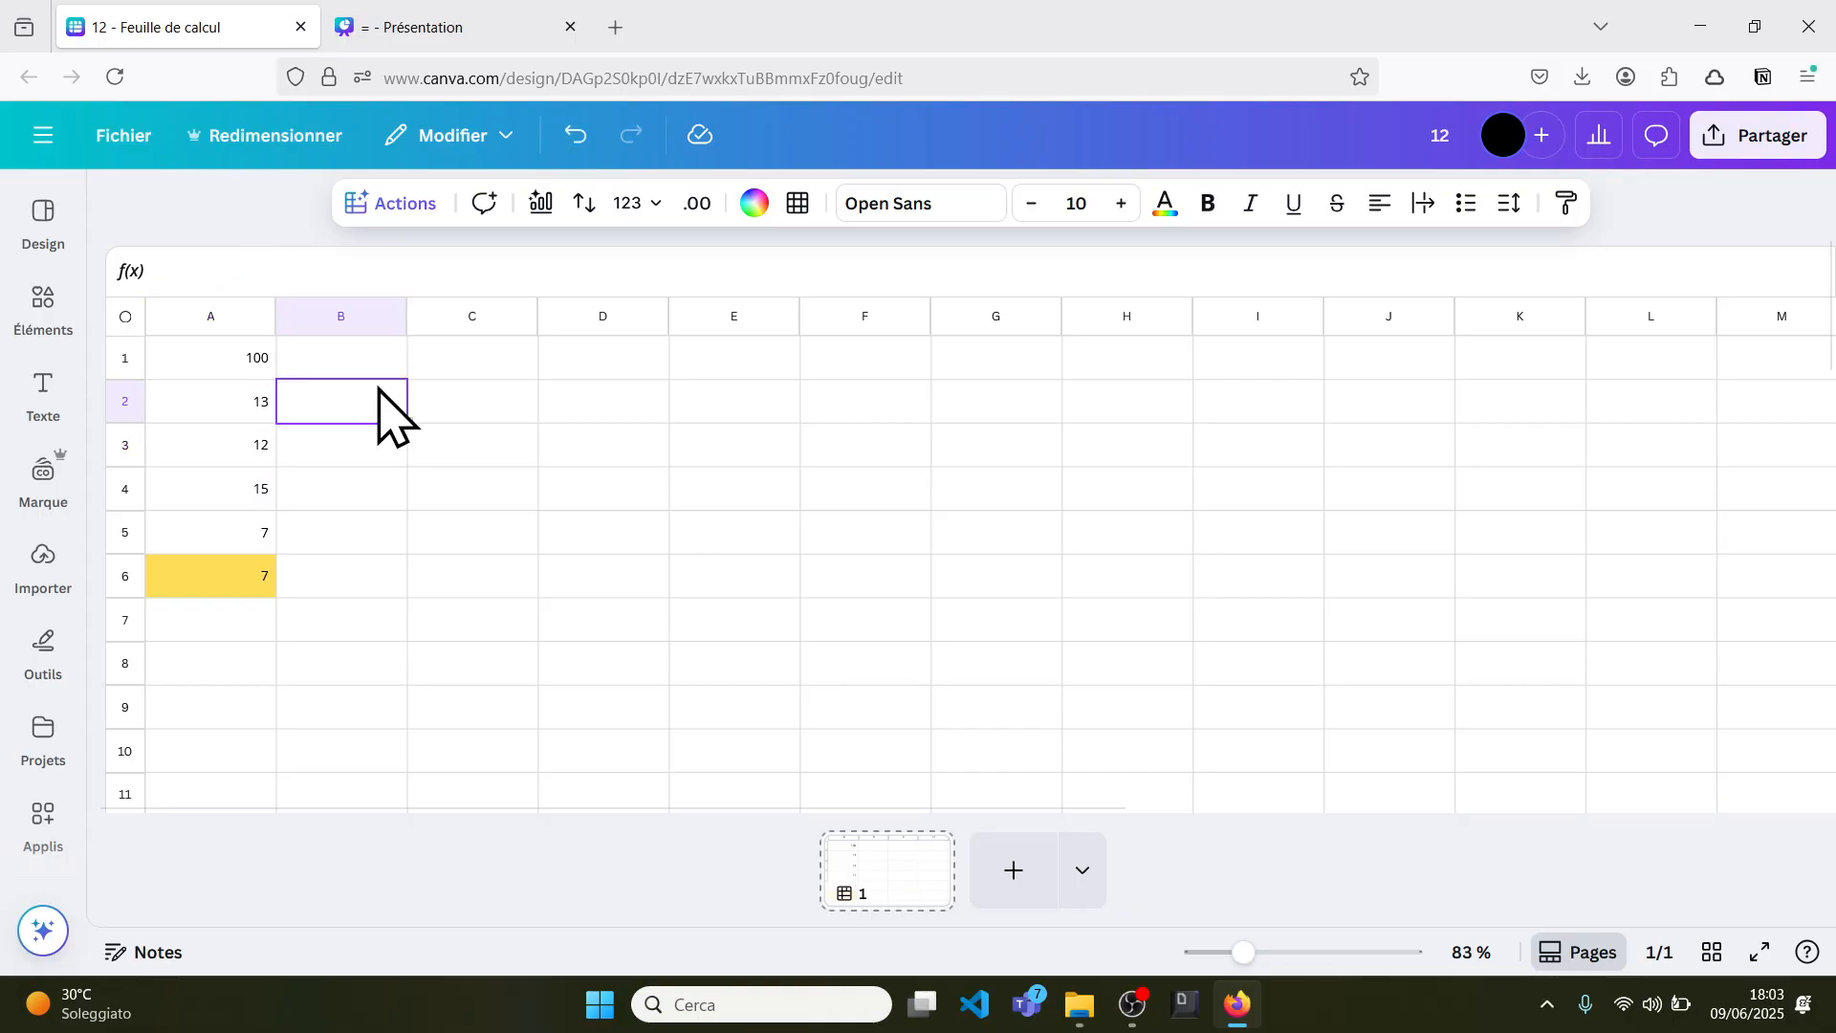
{"action": "left_click", "coordinate": [246, 537]}
{"action": "type", "text": "12"}
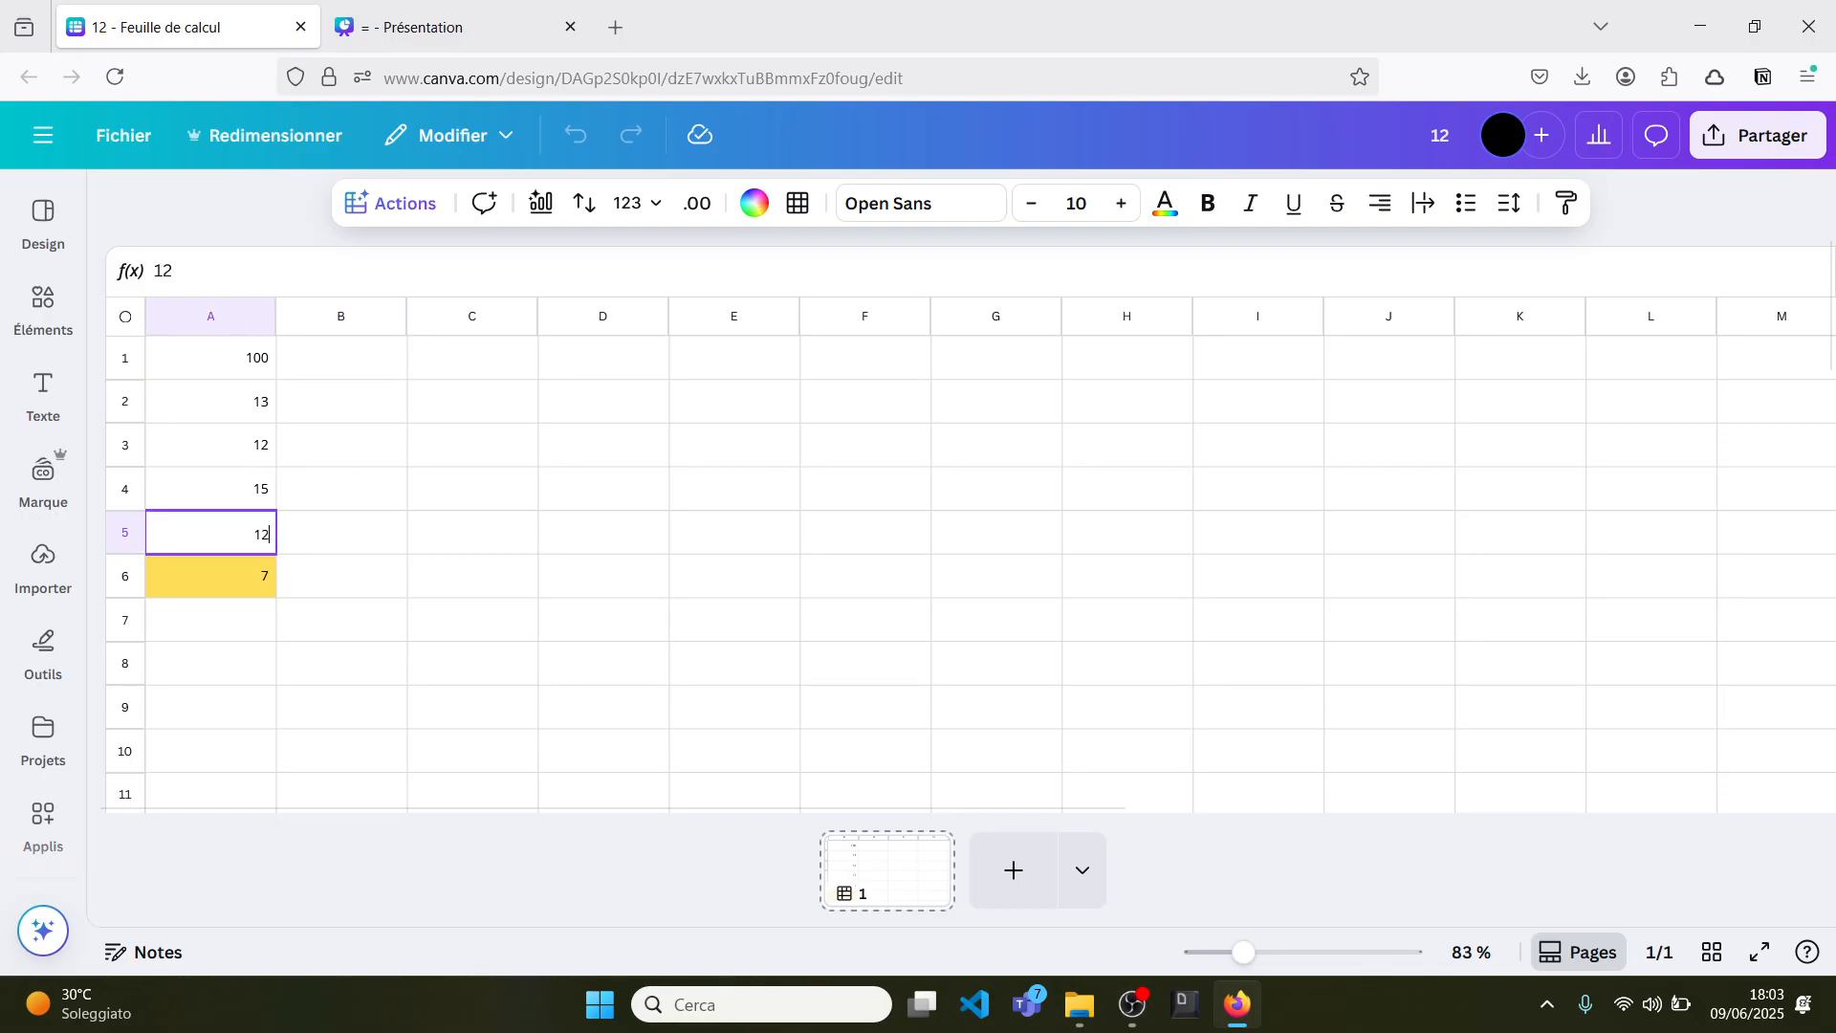
{"action": "left_click", "coordinate": [480, 419]}
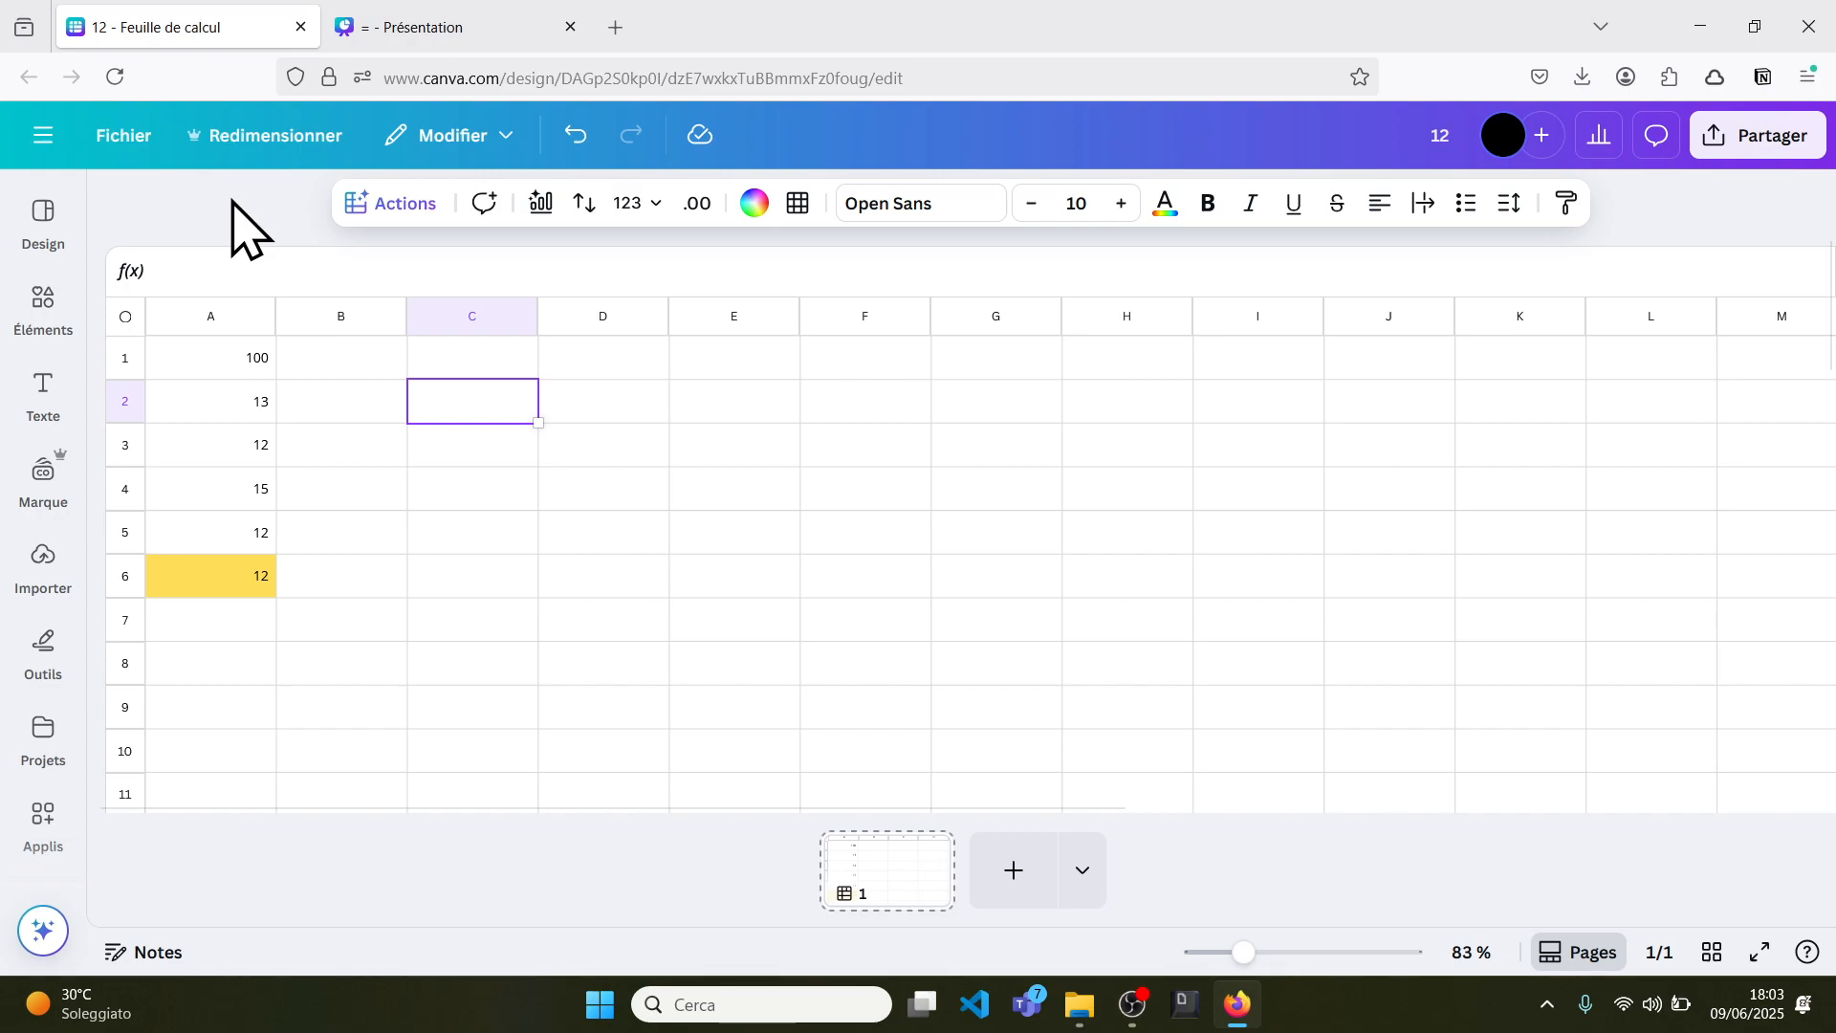
Fill cell B6 with the blue from the brand colour palette
{"action": "left_click", "coordinate": [239, 581]}
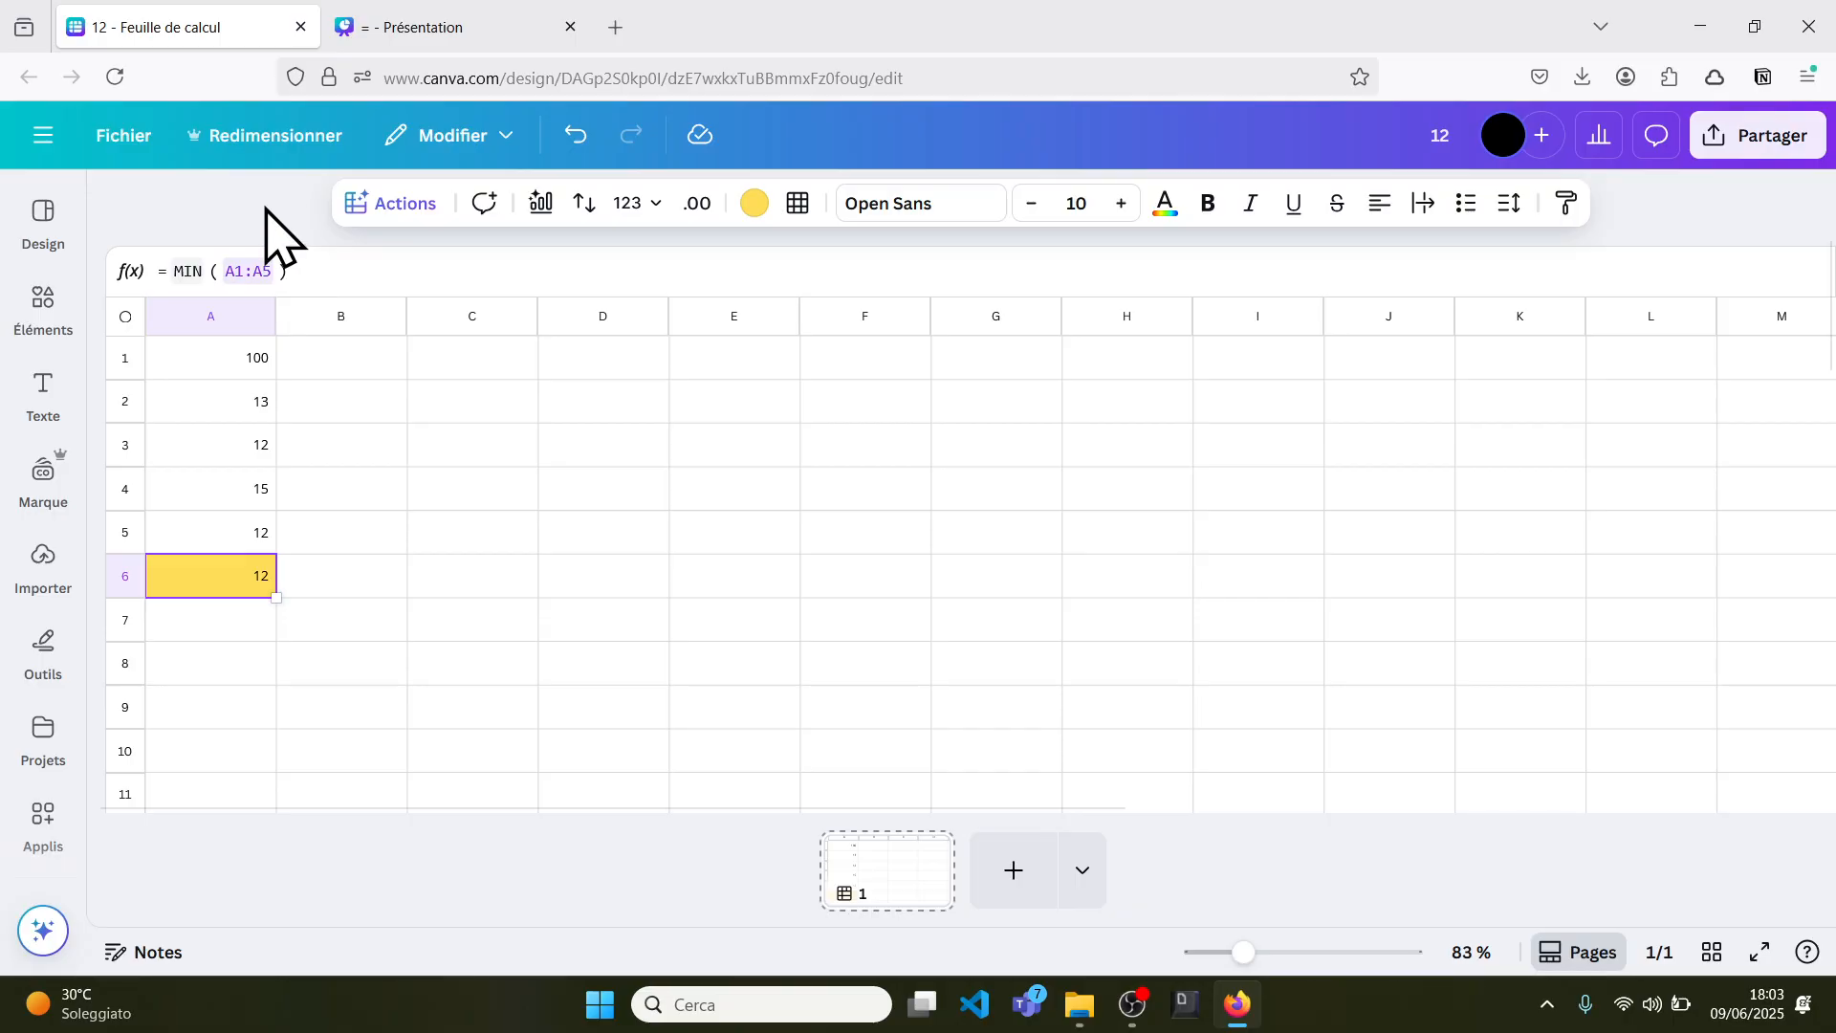
{"action": "left_click", "coordinate": [332, 579]}
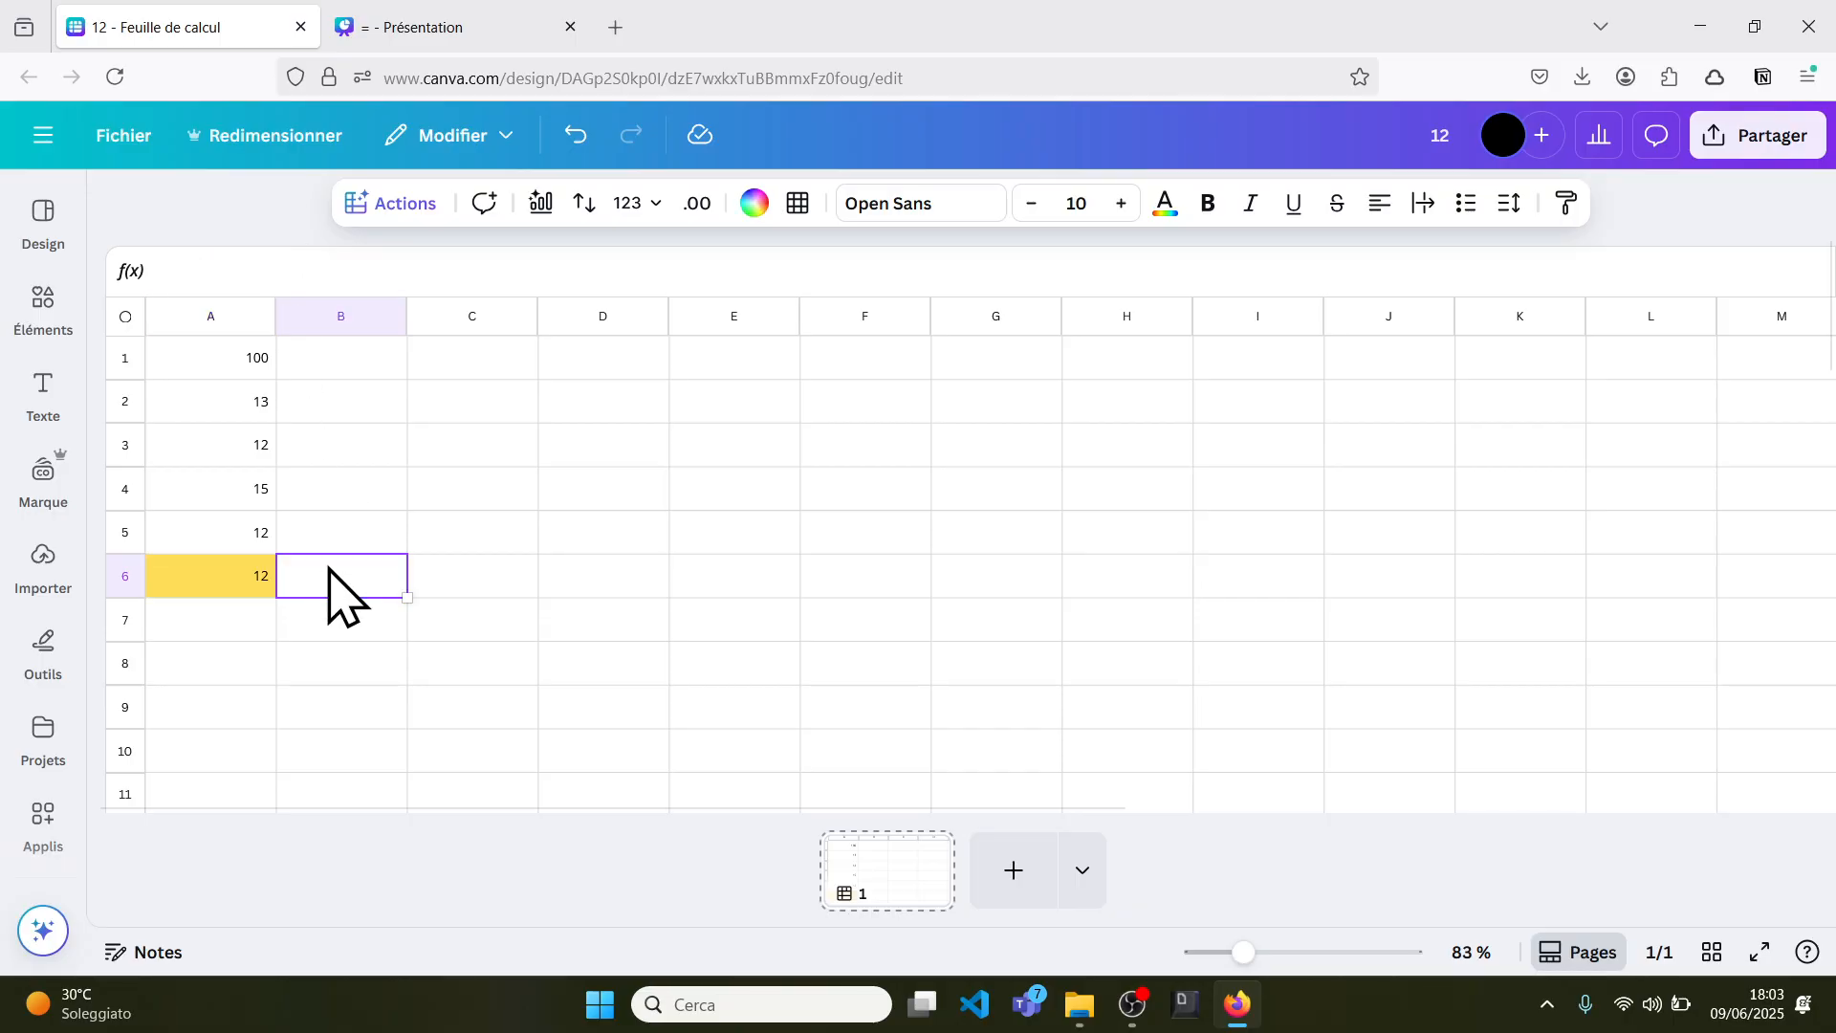
{"action": "left_click", "coordinate": [753, 212]}
{"action": "left_click", "coordinate": [335, 619]}
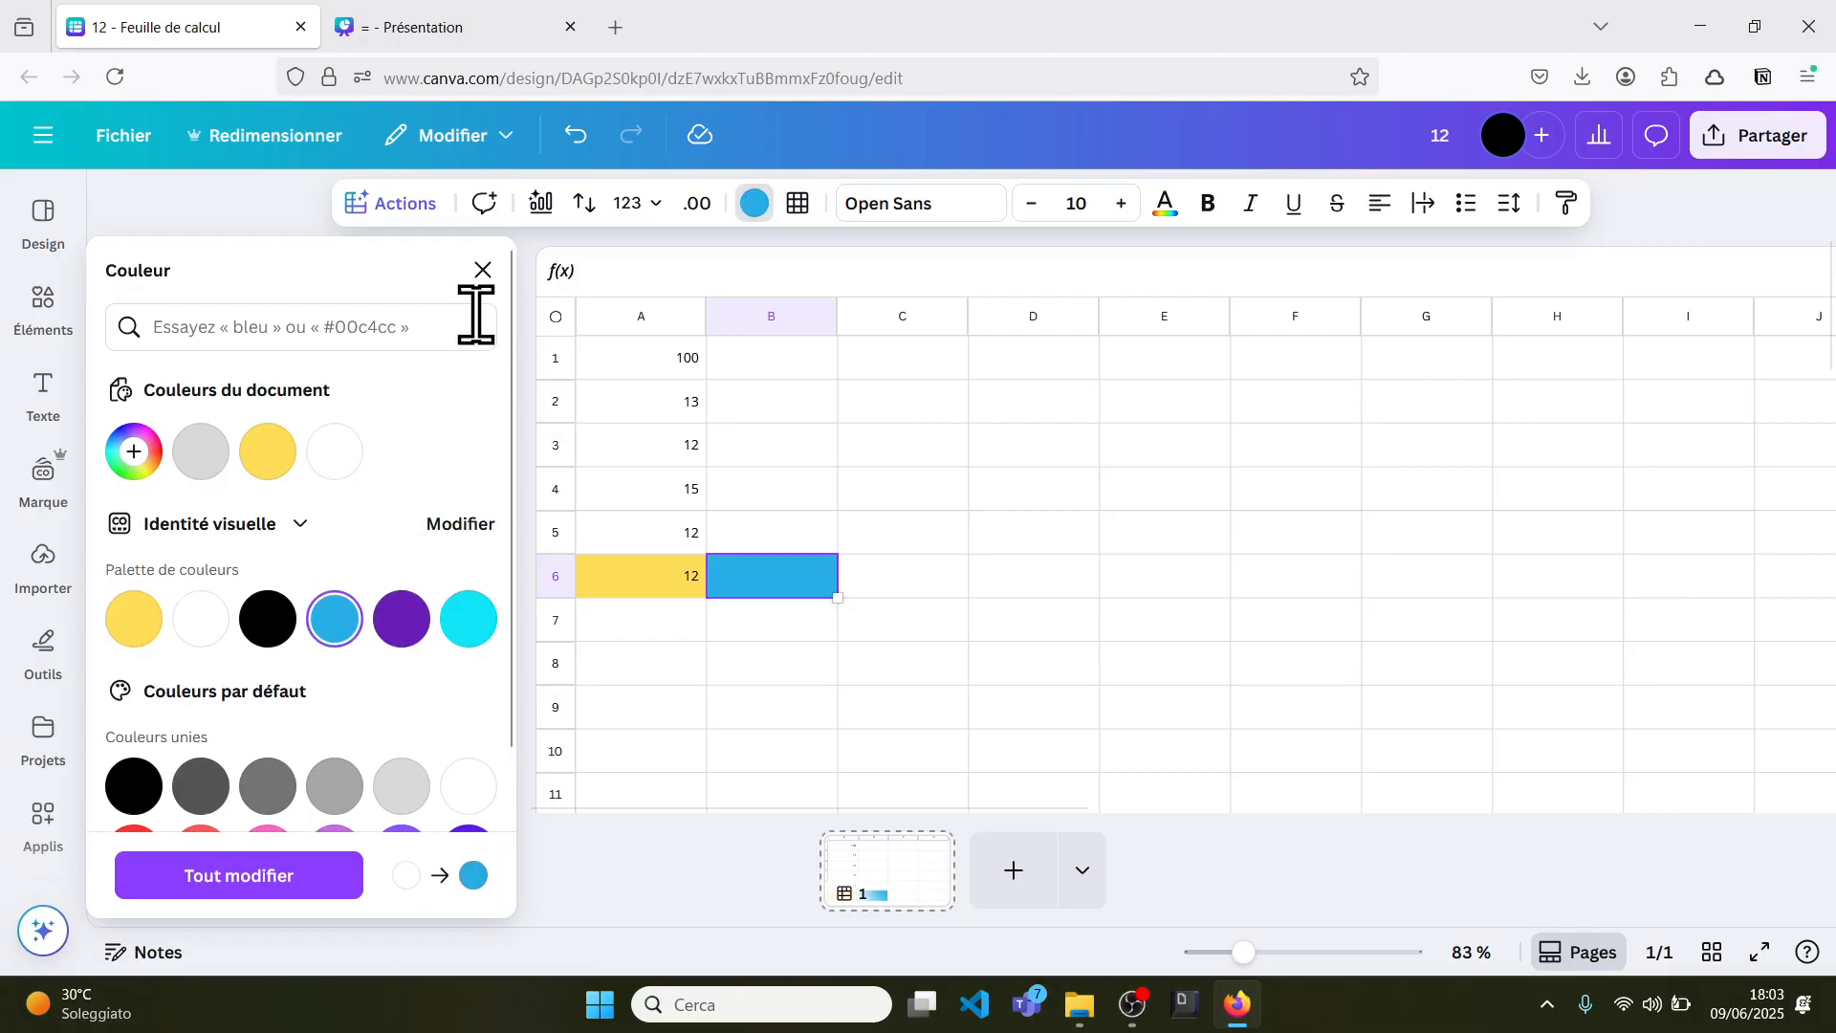
{"action": "left_click", "coordinate": [483, 270]}
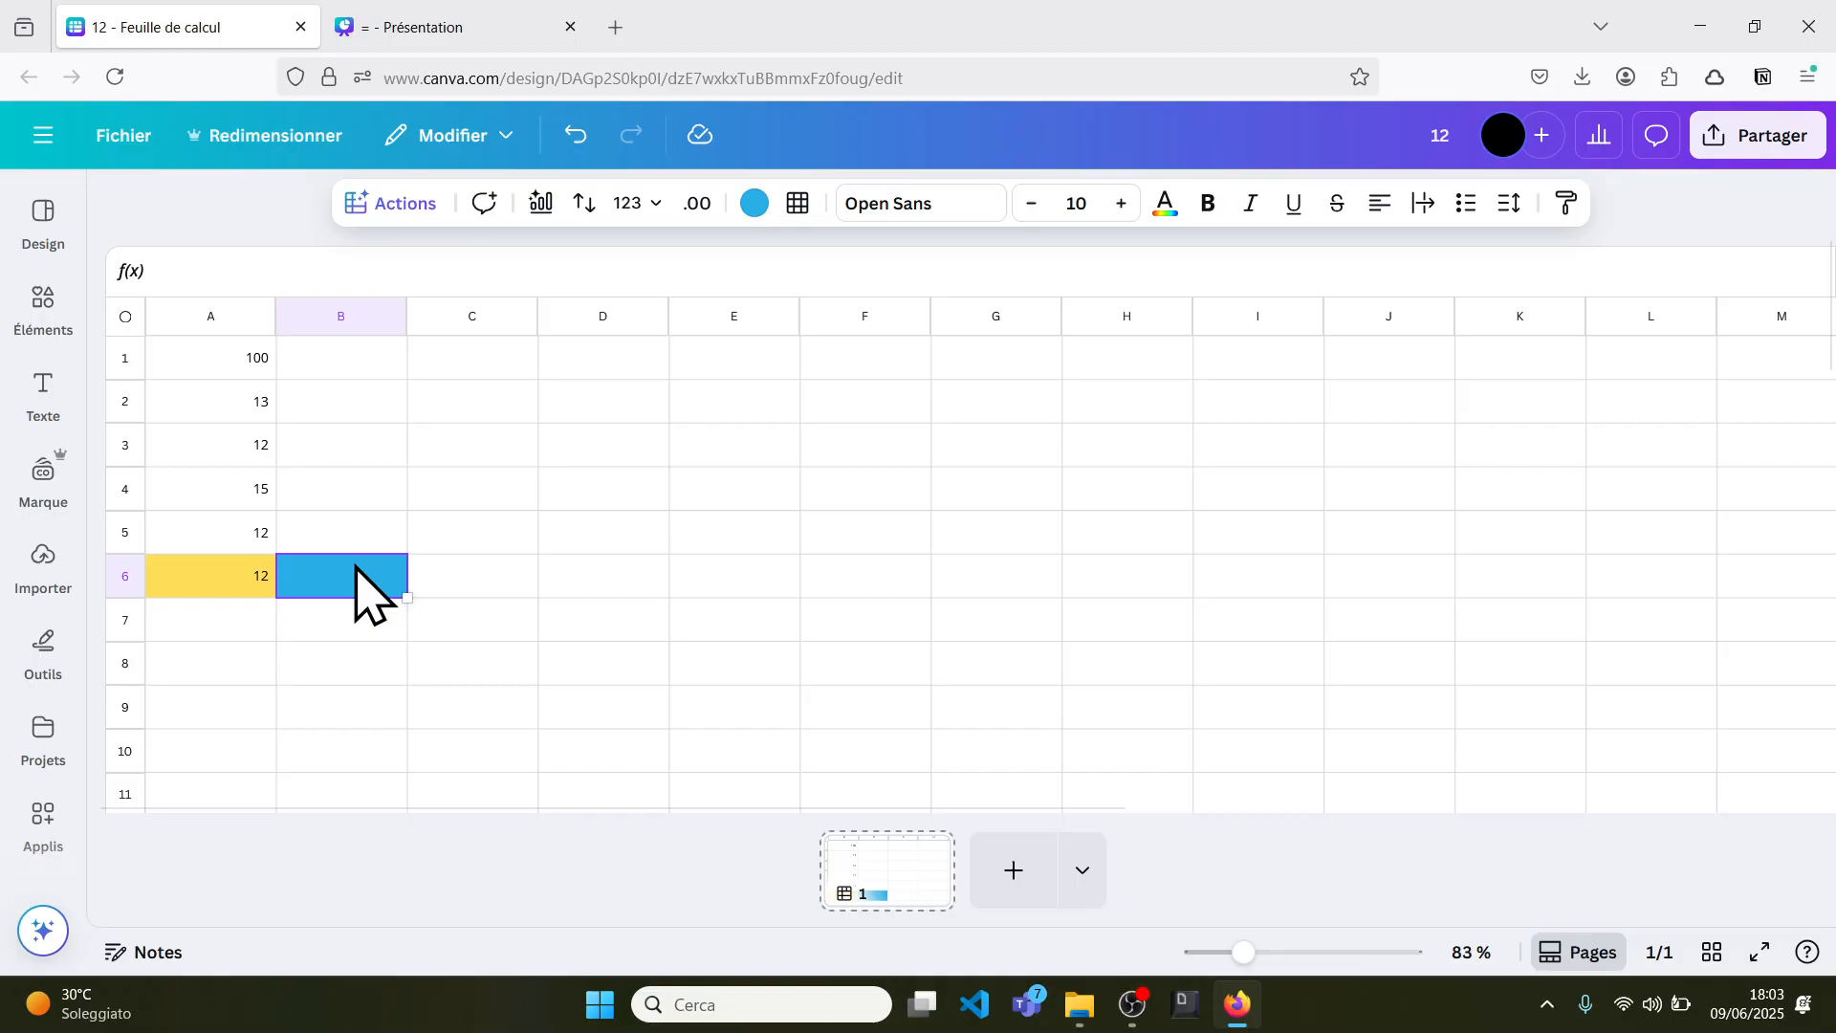
Enter the formula =MIN(A1,A3,A5) in cell B6, using the three separate cells as arguments, and review it
{"action": "double_click", "coordinate": [350, 574]}
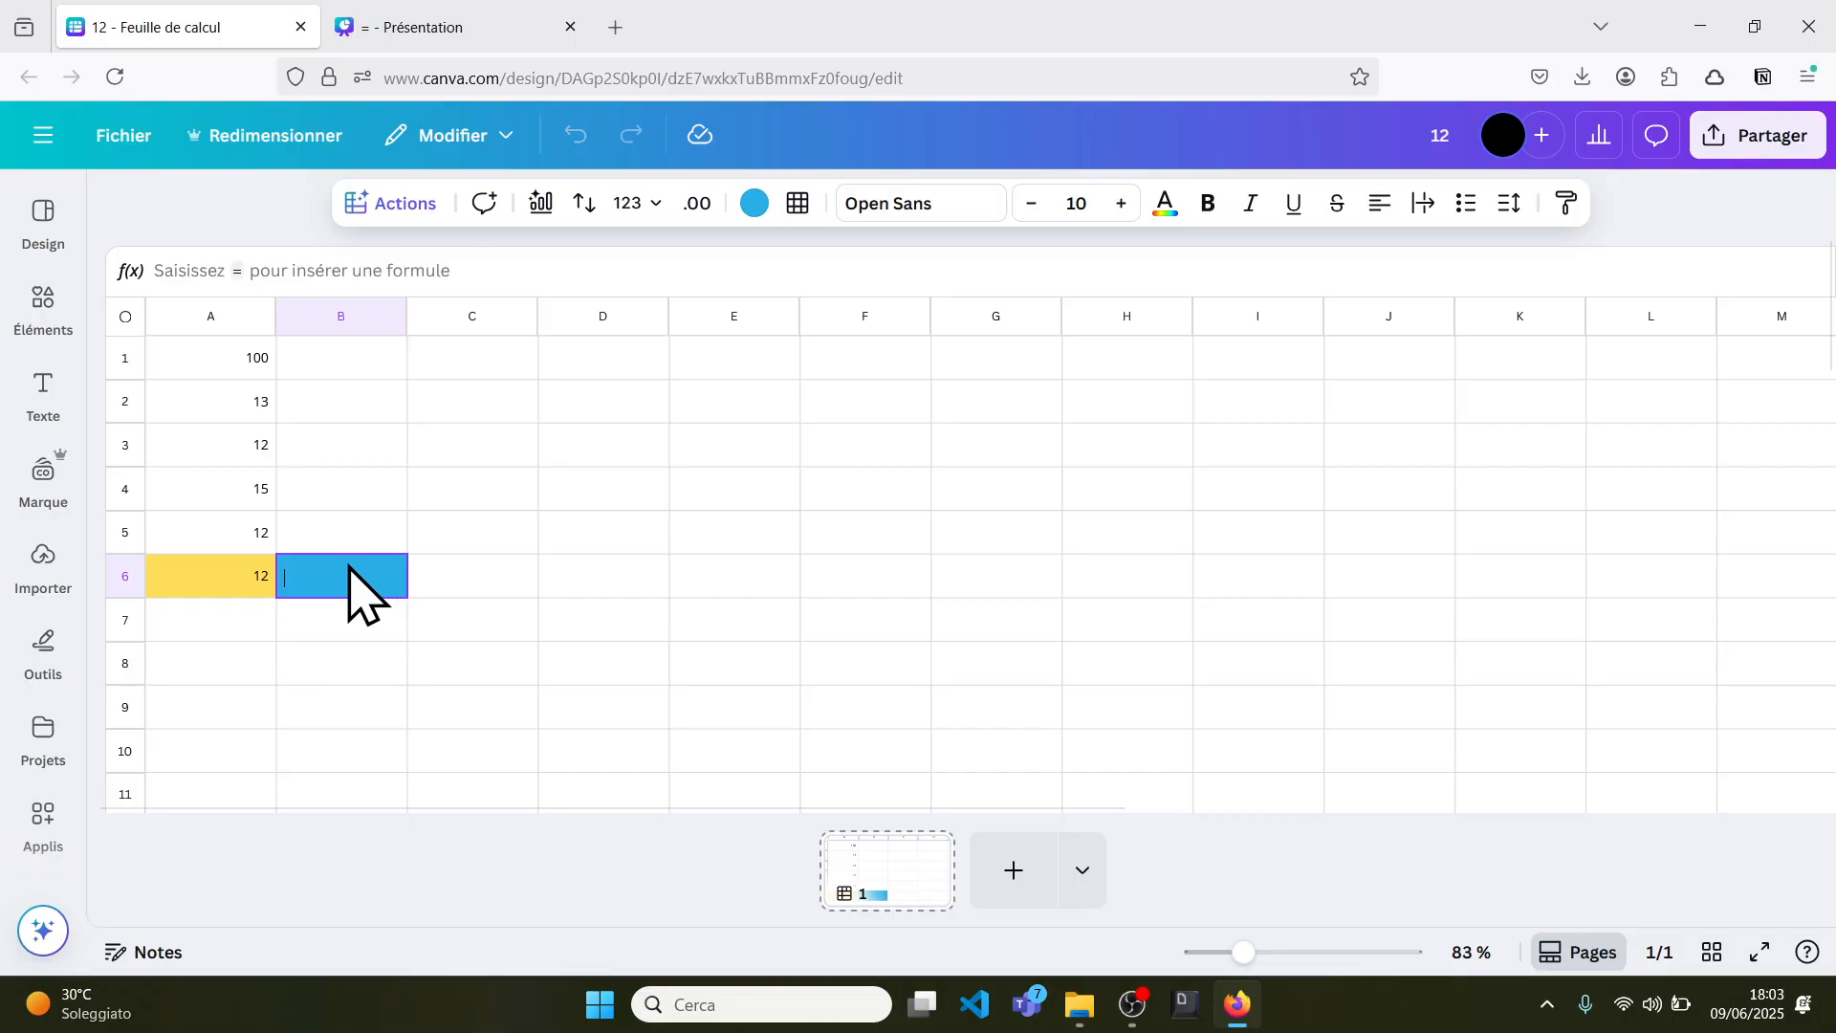
{"action": "type", "text": "="}
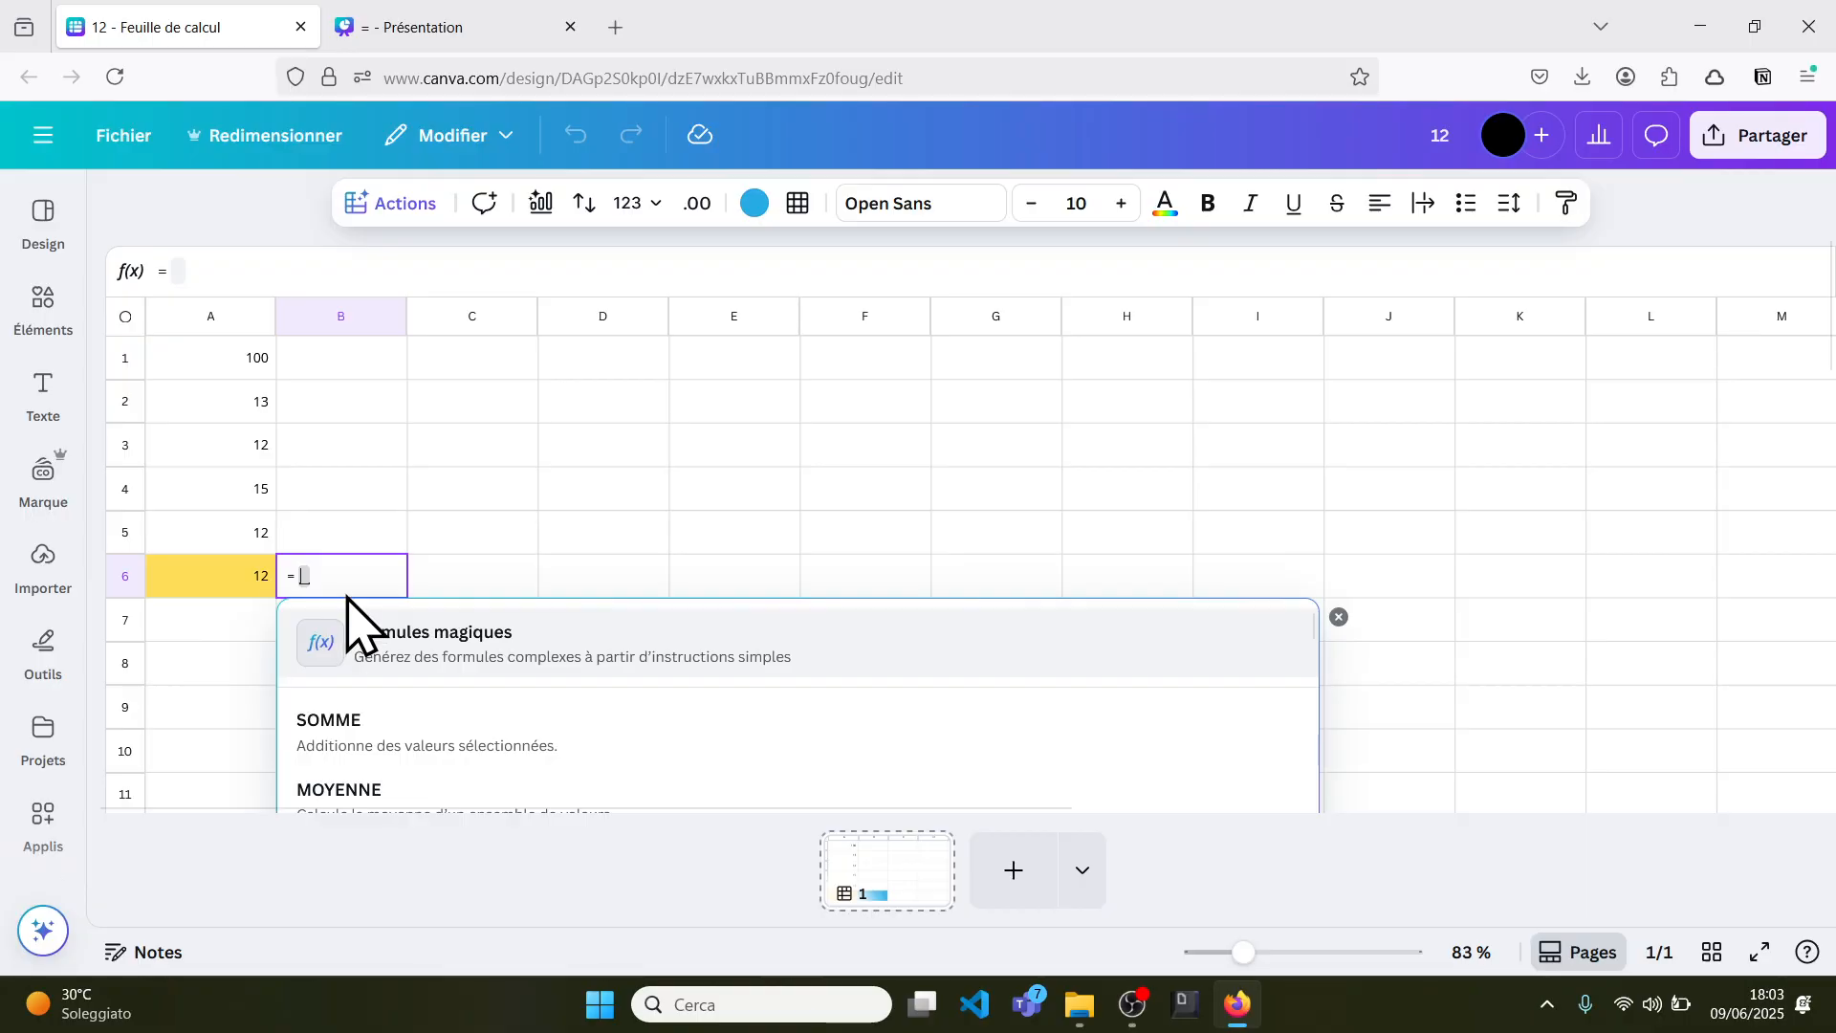
{"action": "scroll", "coordinate": [356, 746], "scroll_direction": "down", "scroll_amount": 3}
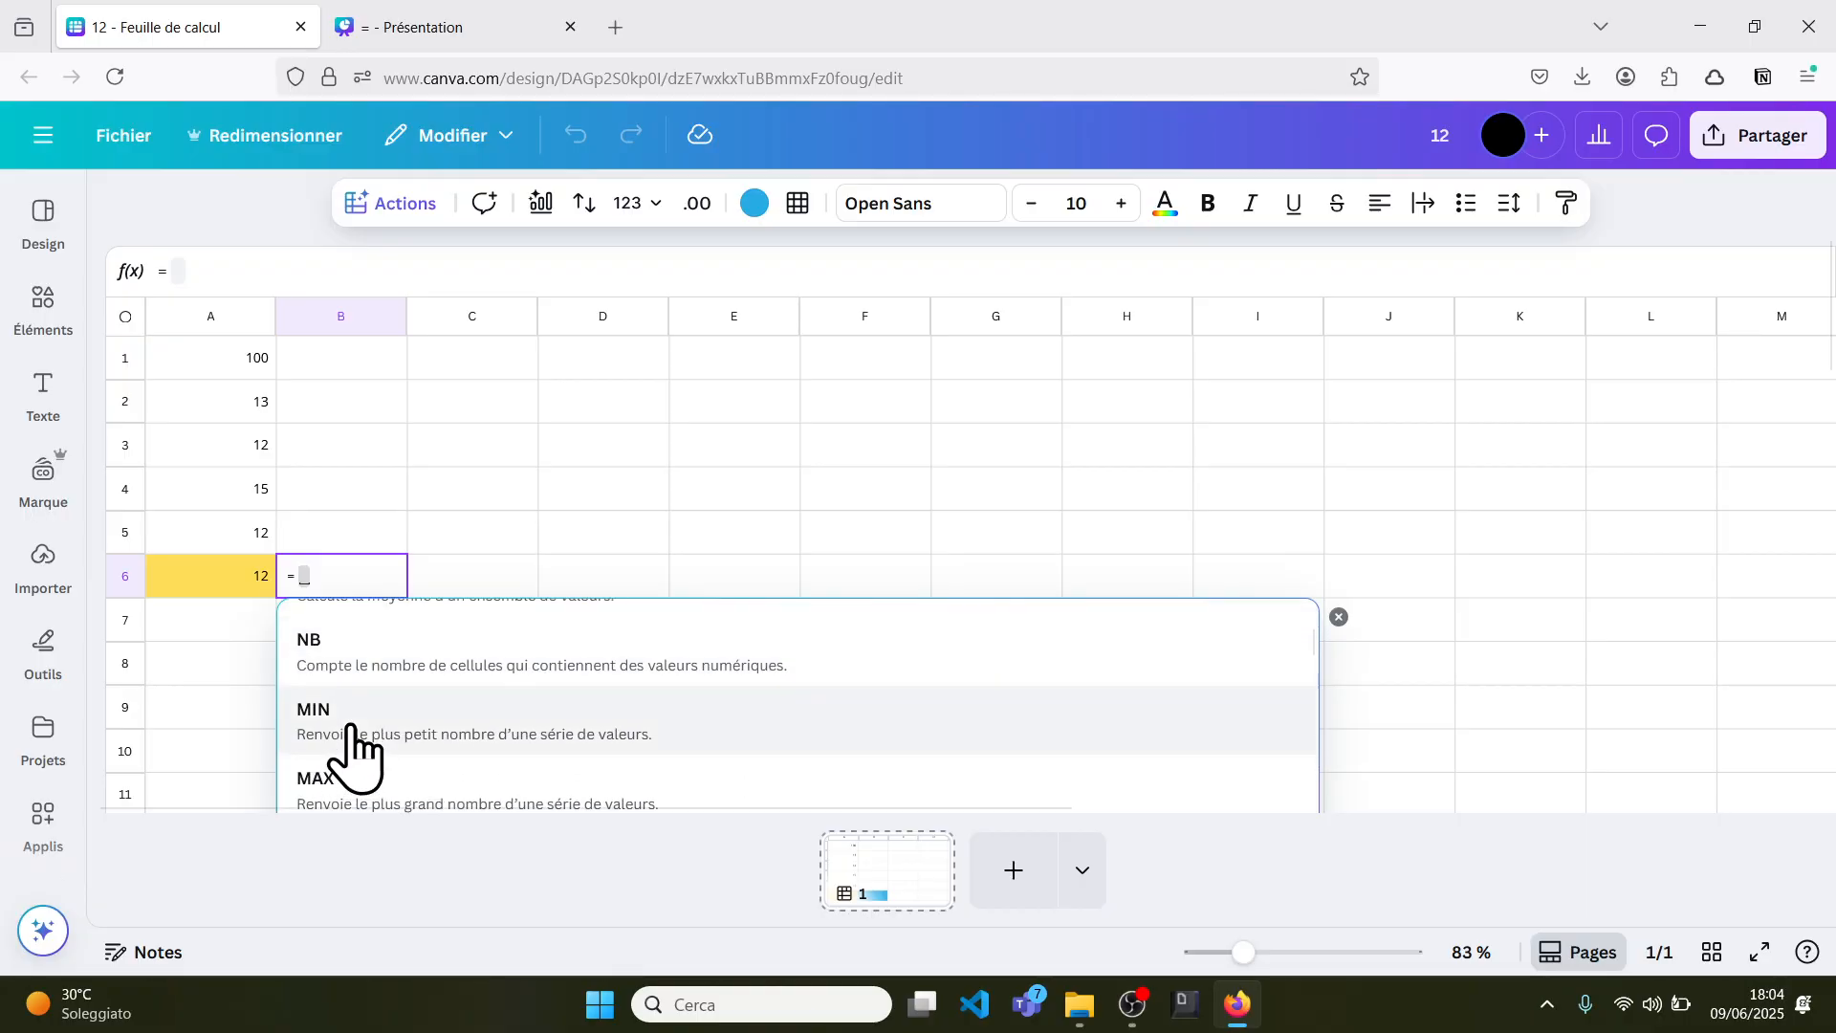
{"action": "left_click", "coordinate": [349, 727]}
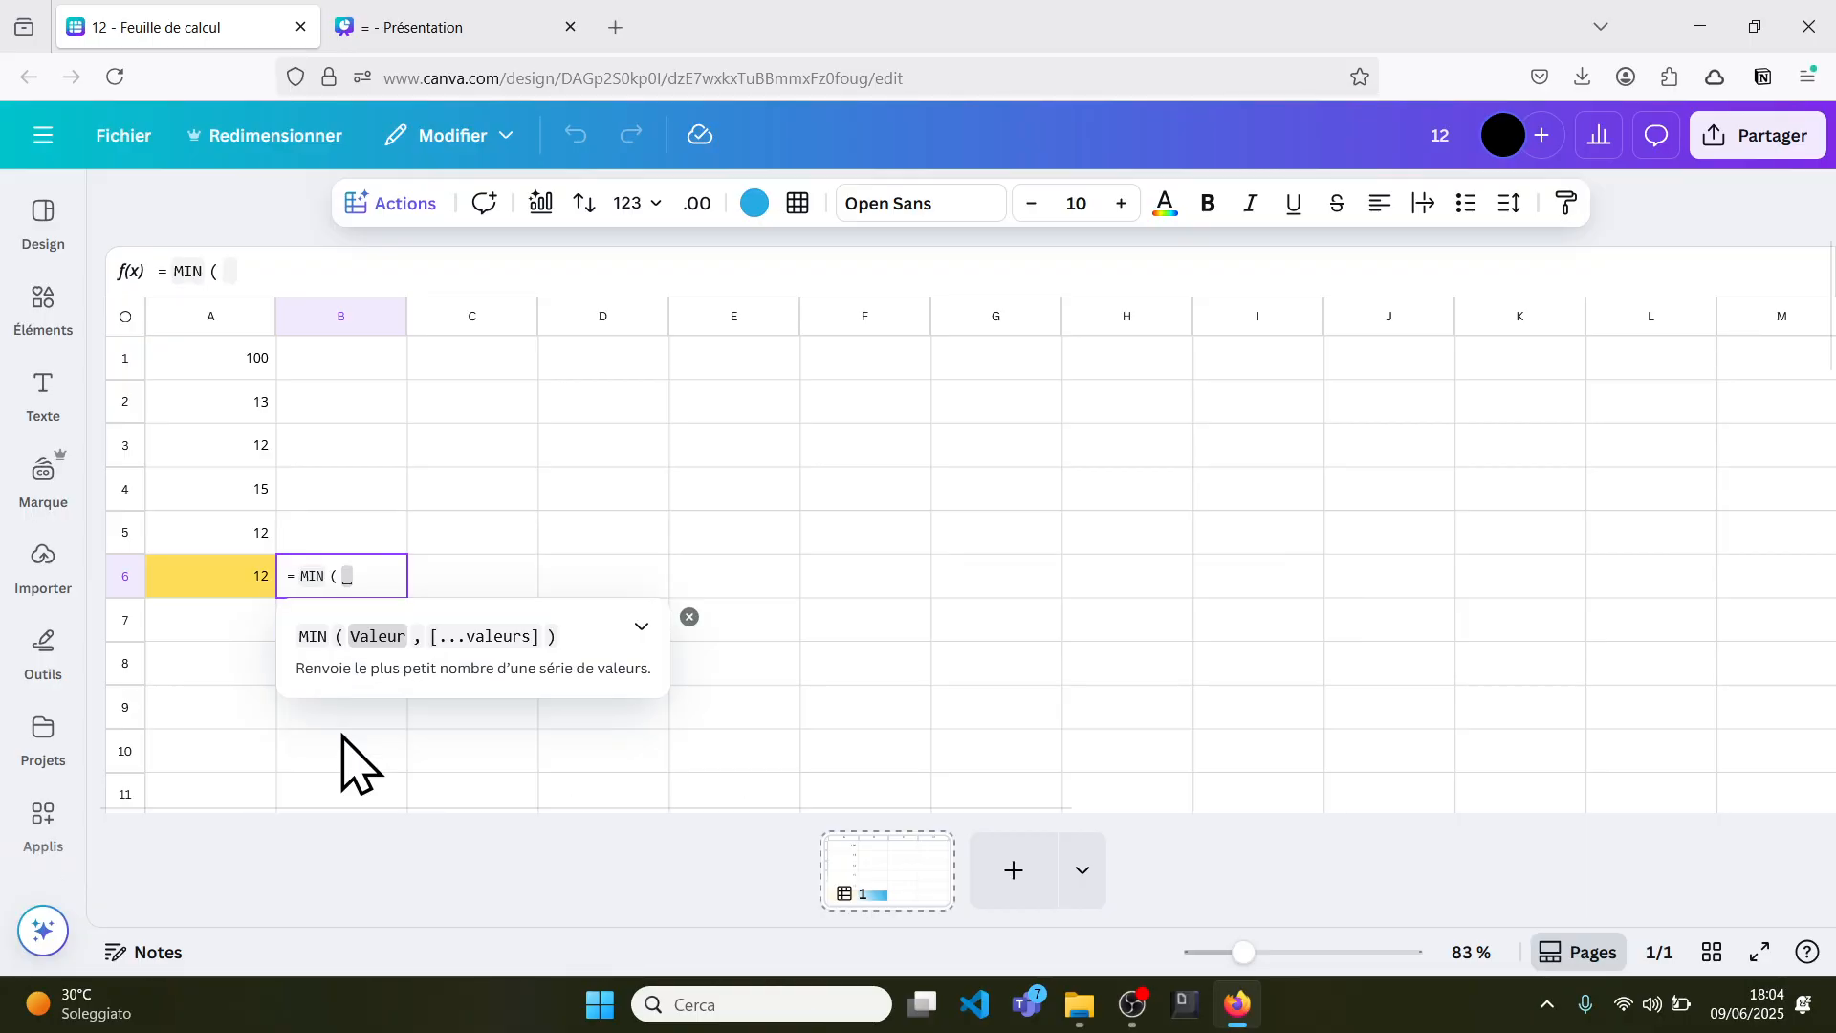
{"action": "left_click", "coordinate": [236, 356]}
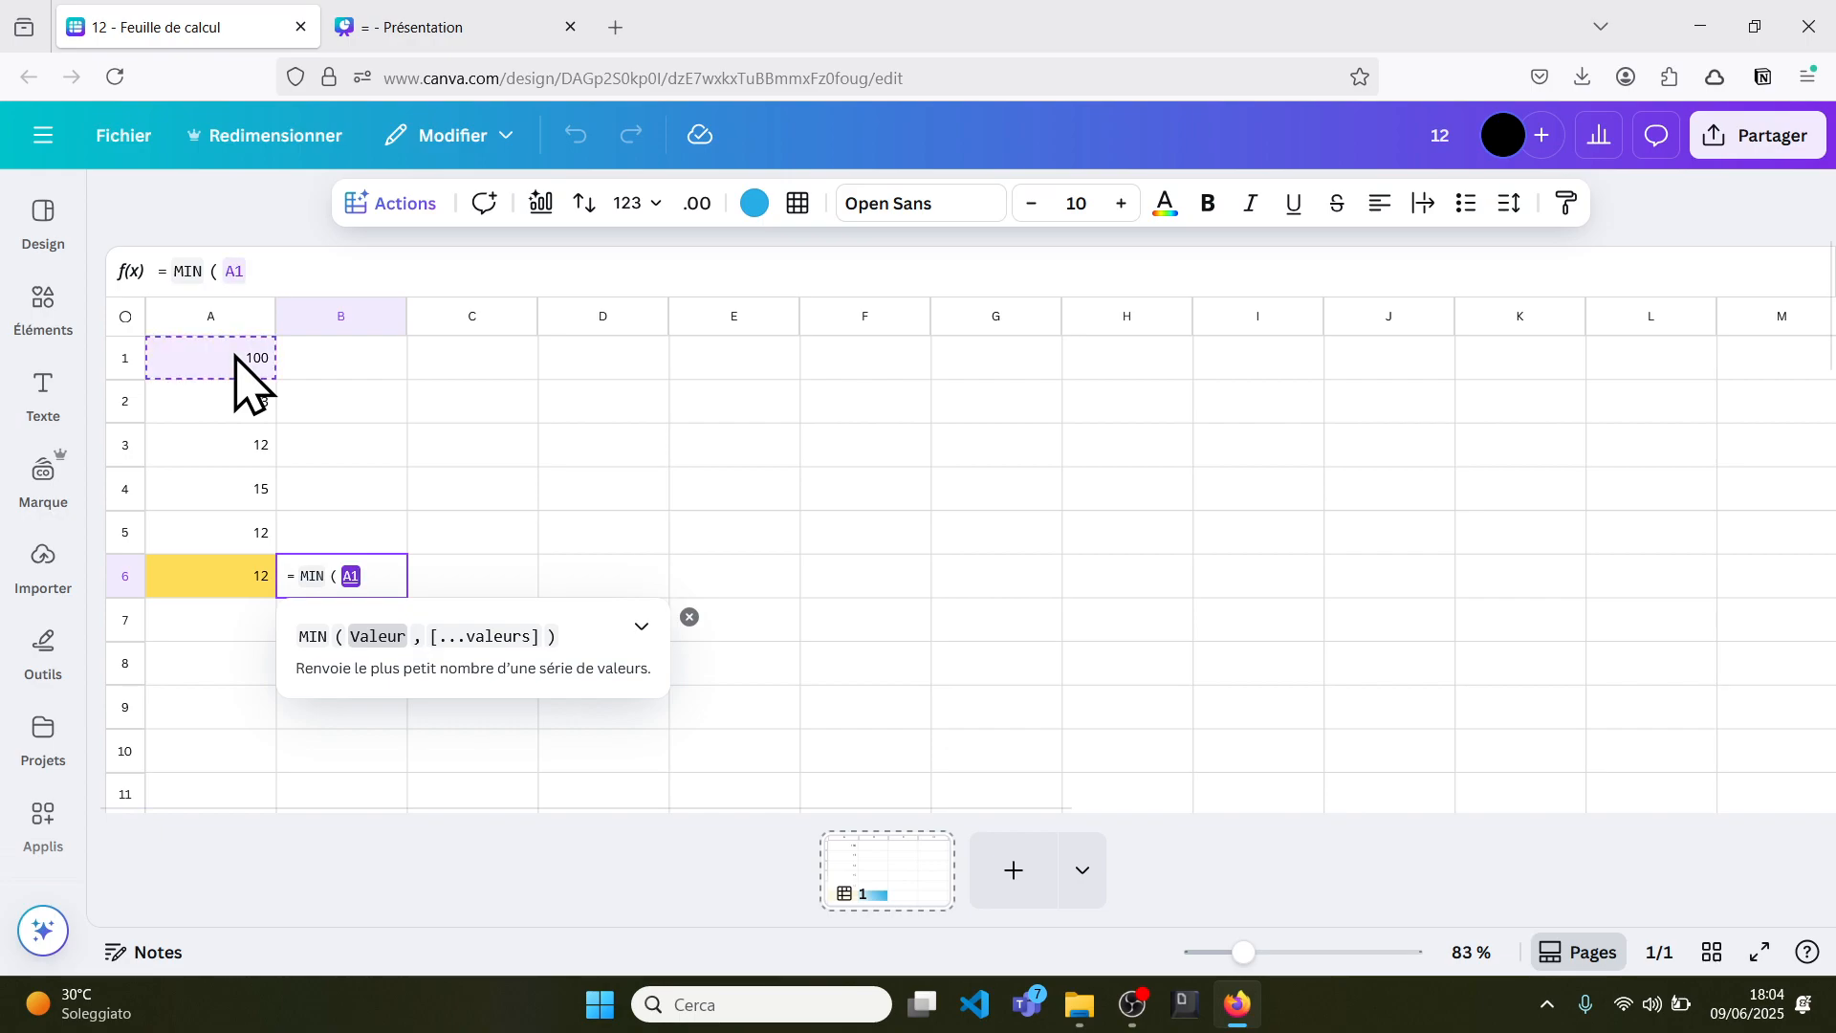
{"action": "left_click", "coordinate": [229, 447]}
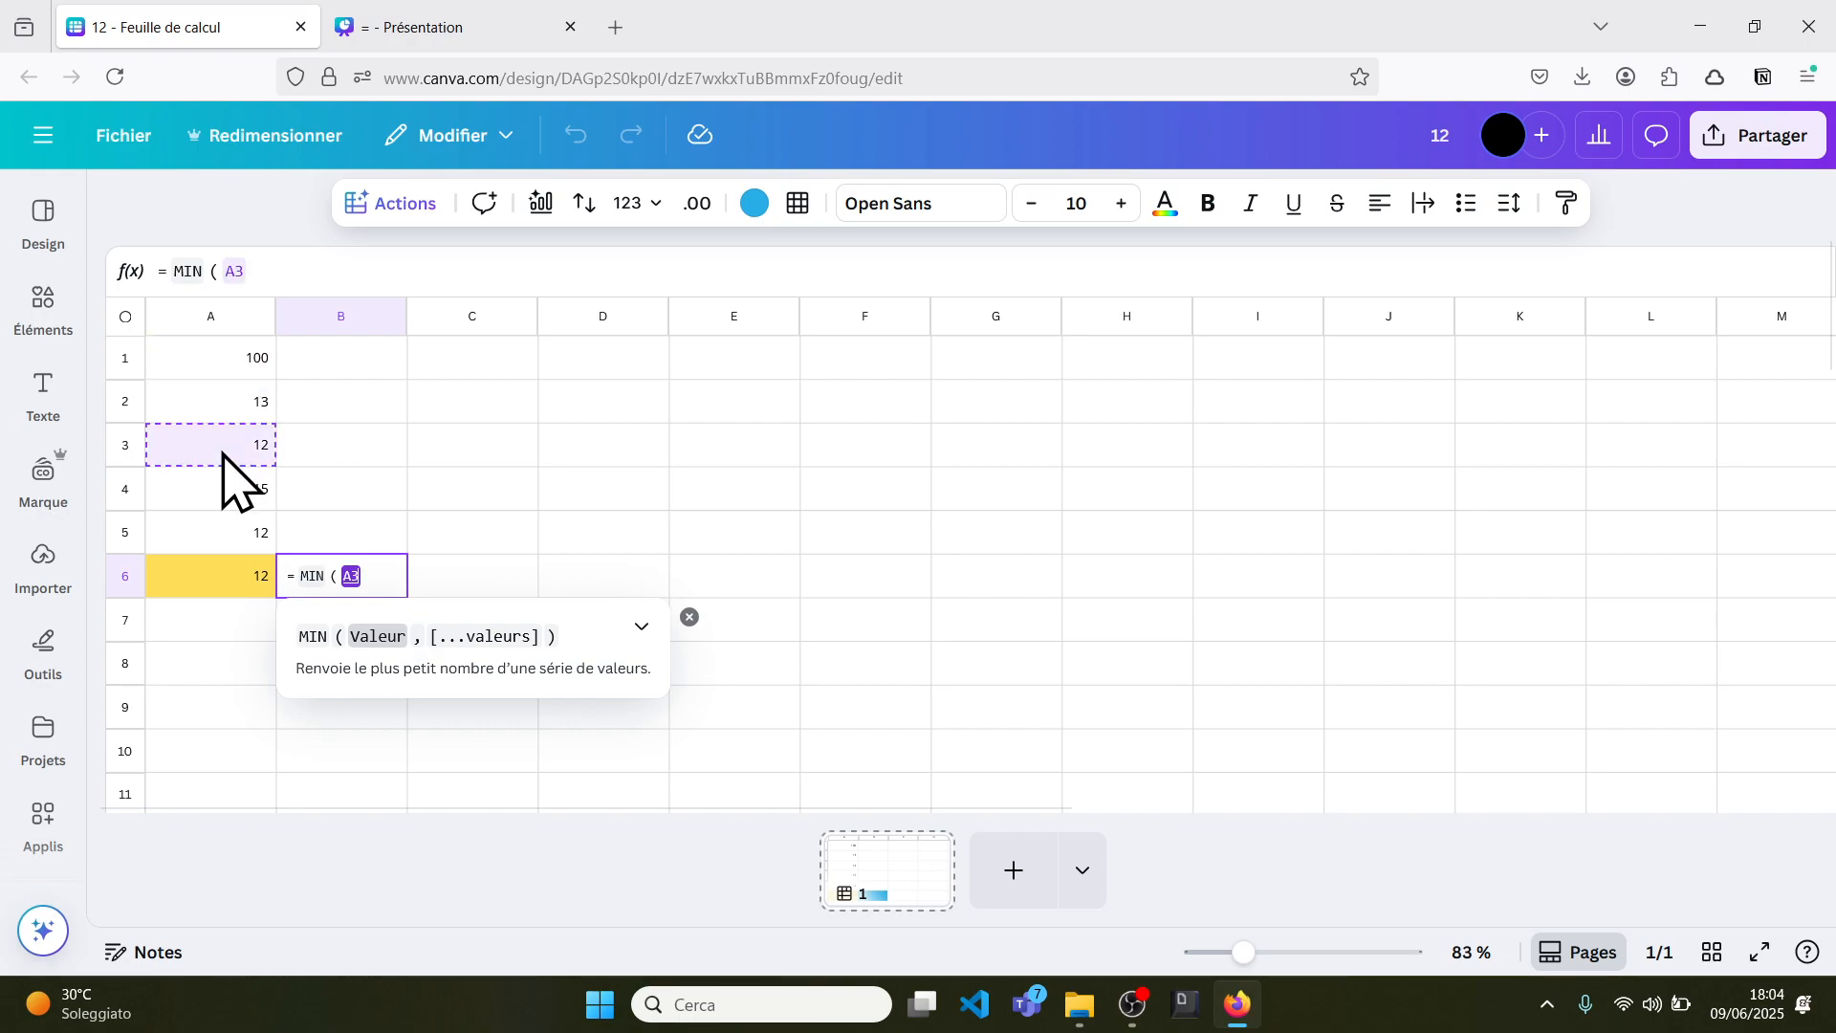
{"action": "left_click", "coordinate": [232, 360]}
{"action": "type", "text": ","}
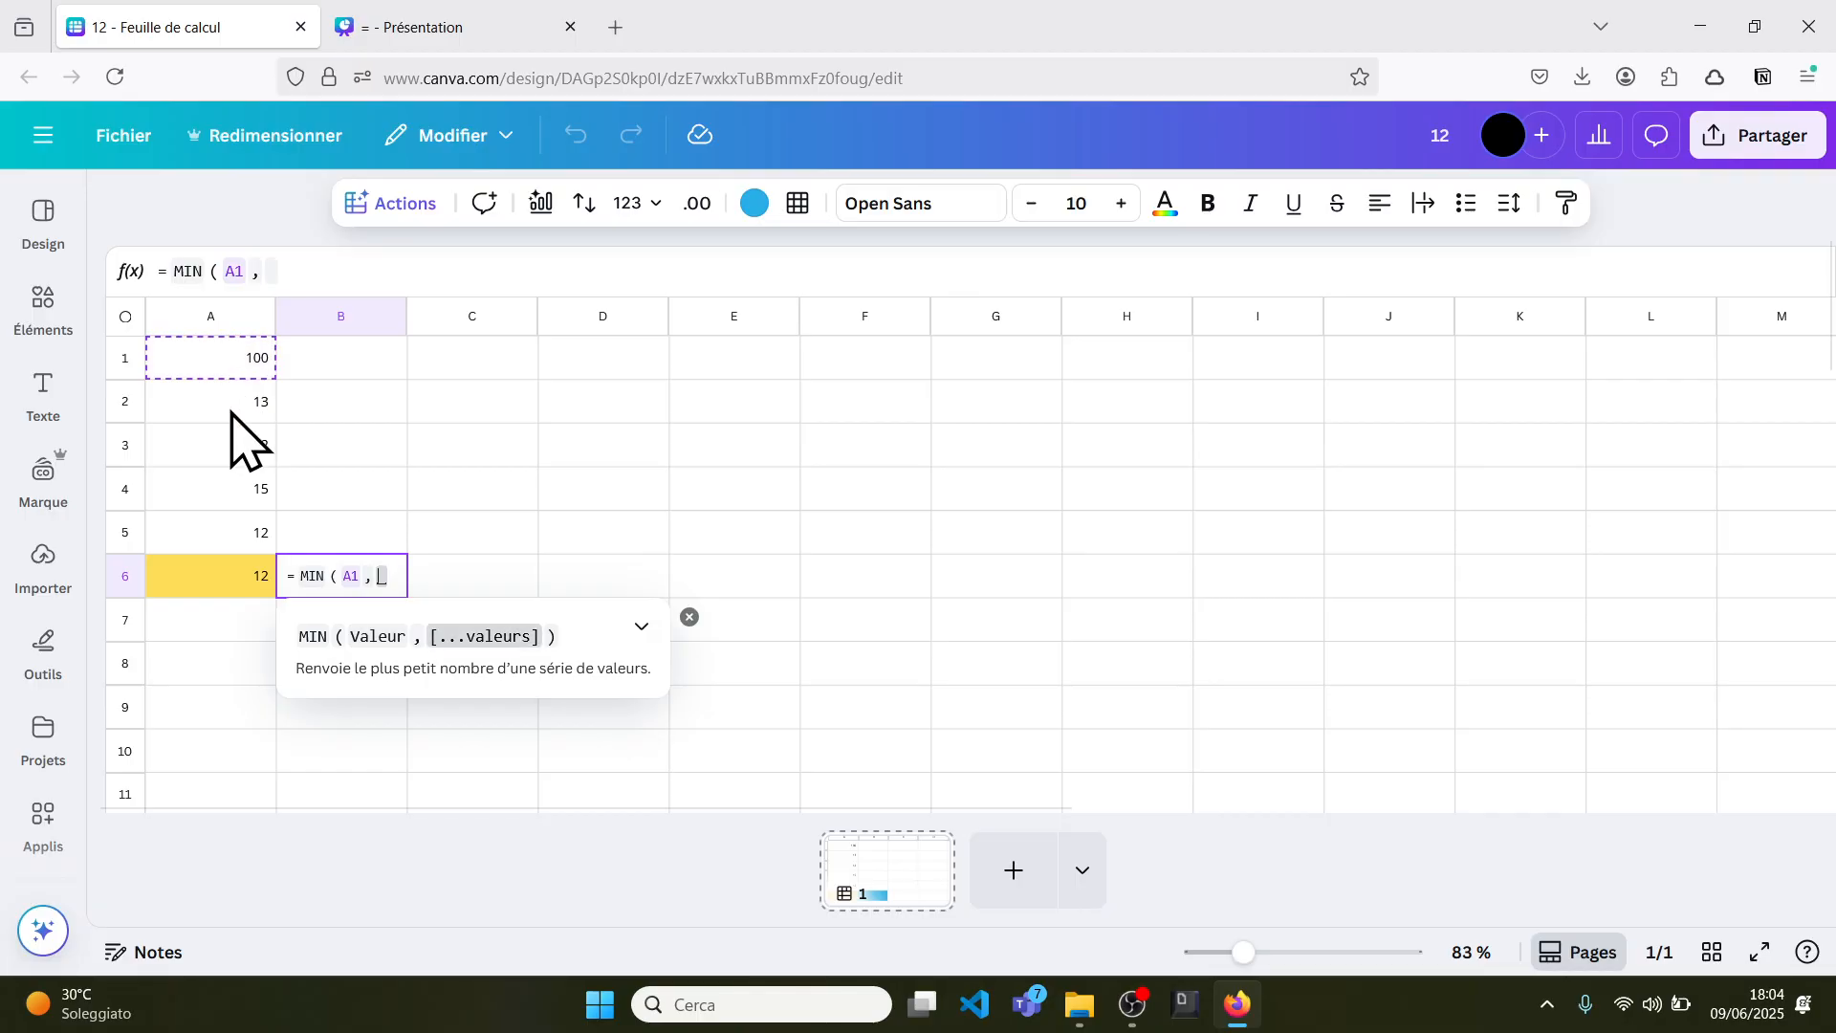
{"action": "left_click", "coordinate": [229, 457]}
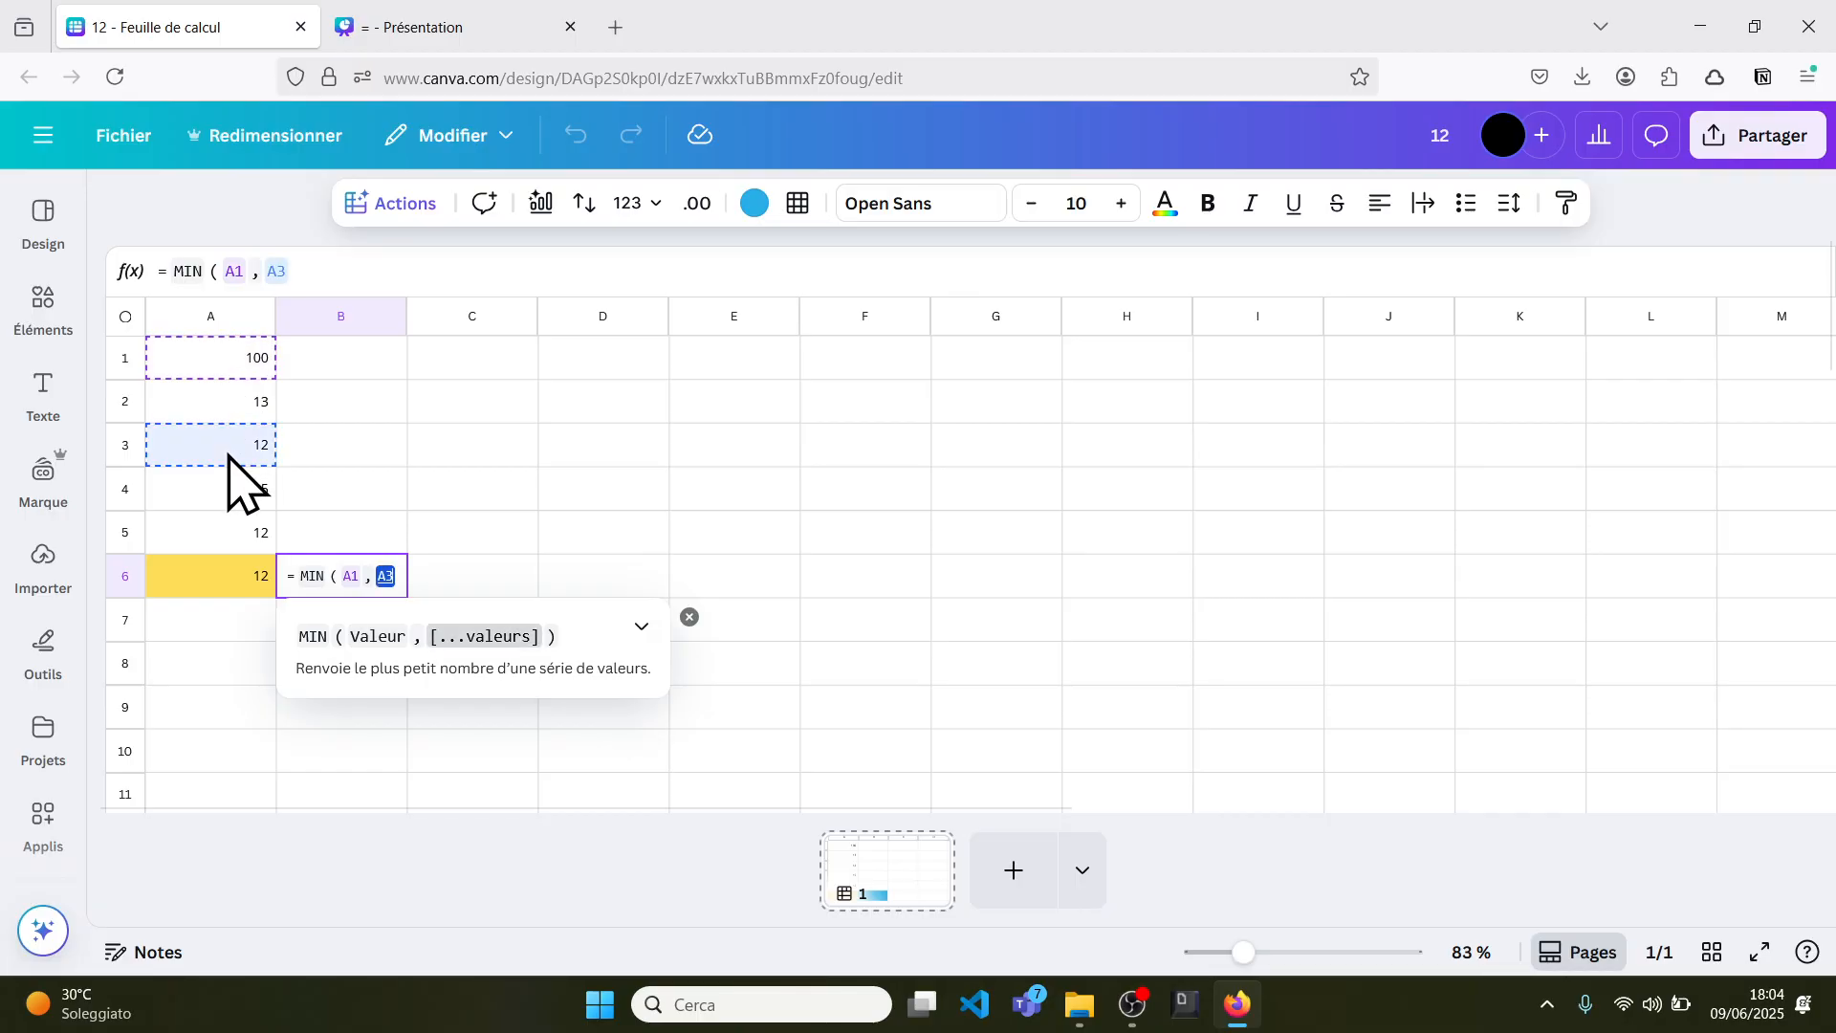
{"action": "type", "text": ","}
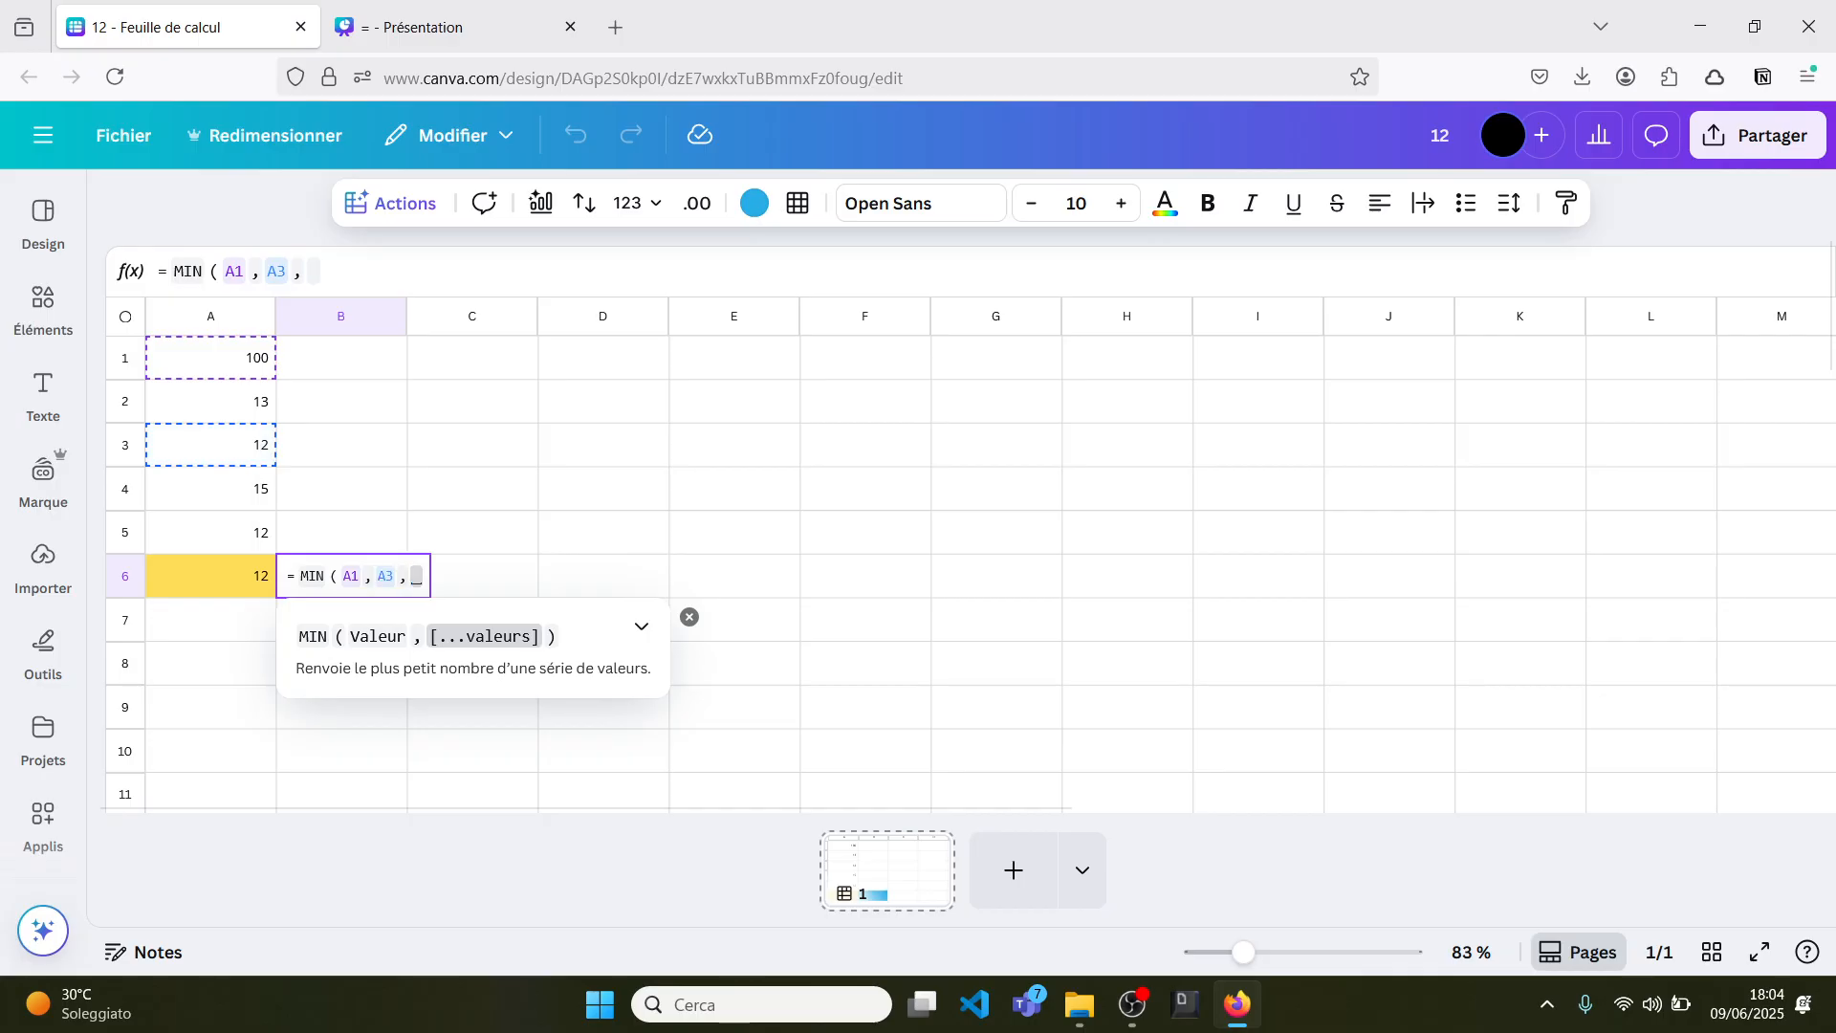
{"action": "left_click", "coordinate": [229, 542]}
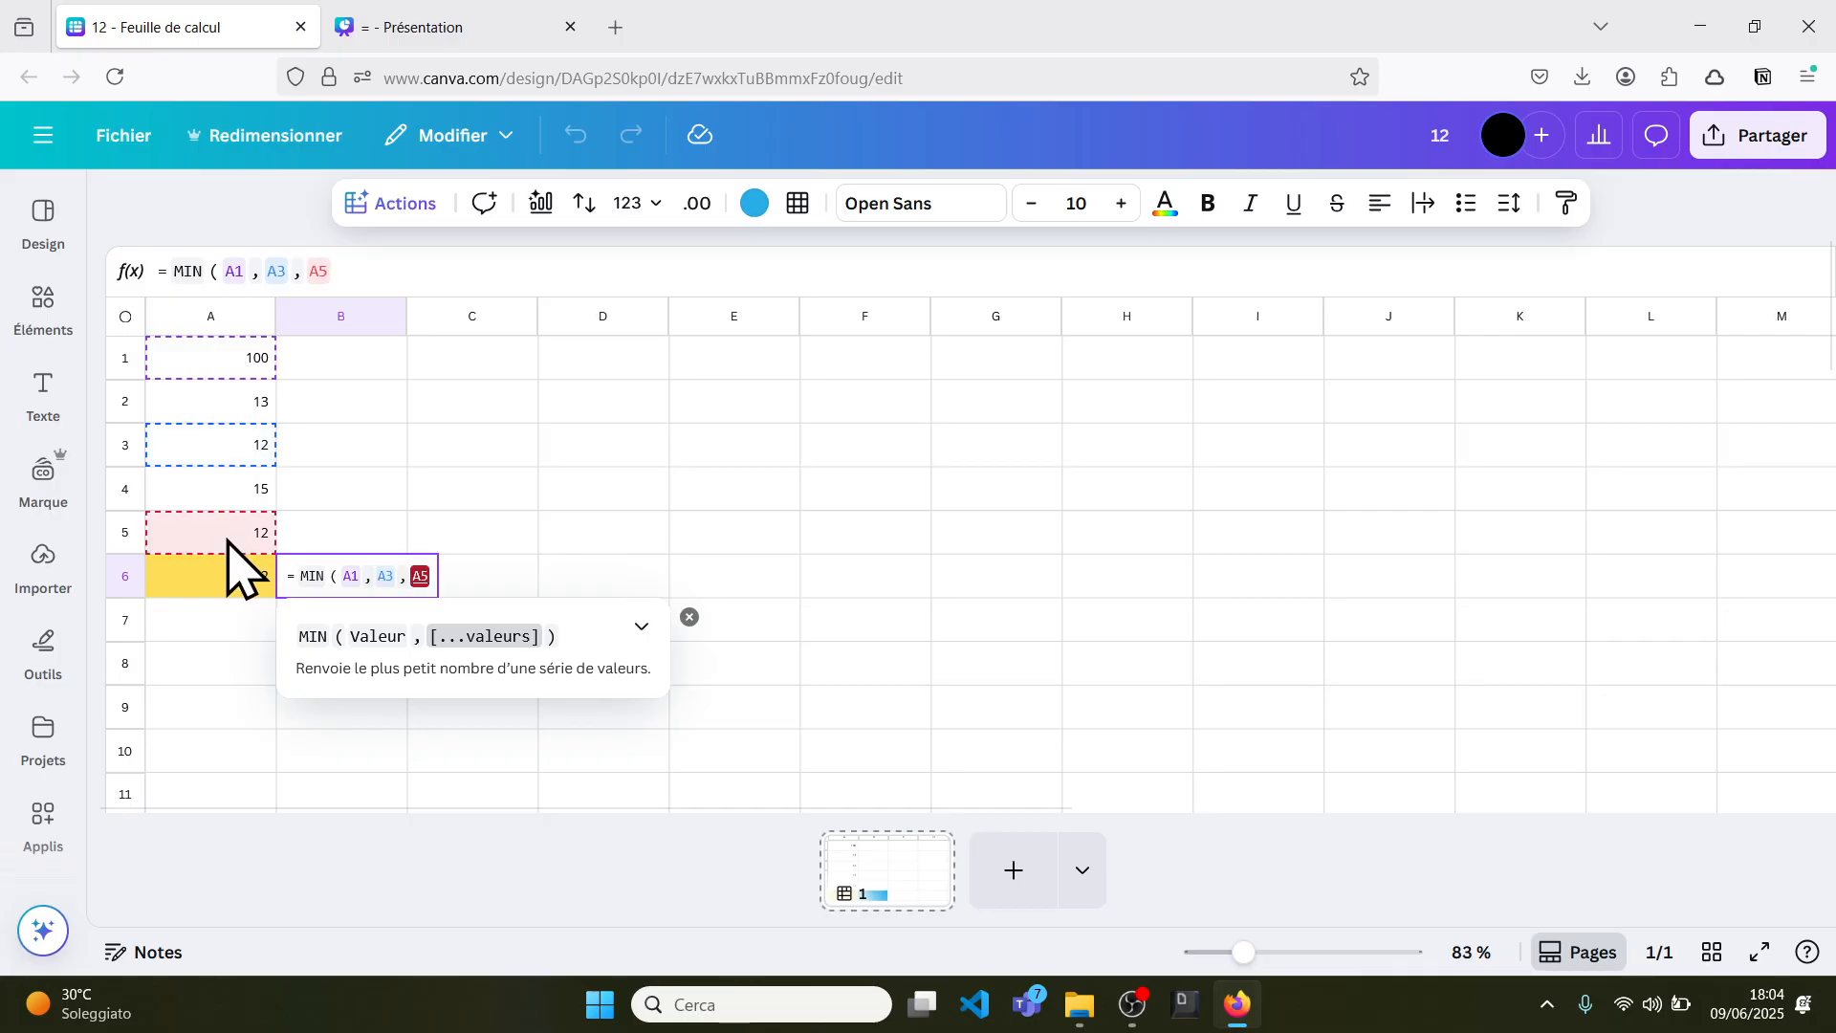
{"action": "type", "text": ")"}
{"action": "key", "text": "Return"}
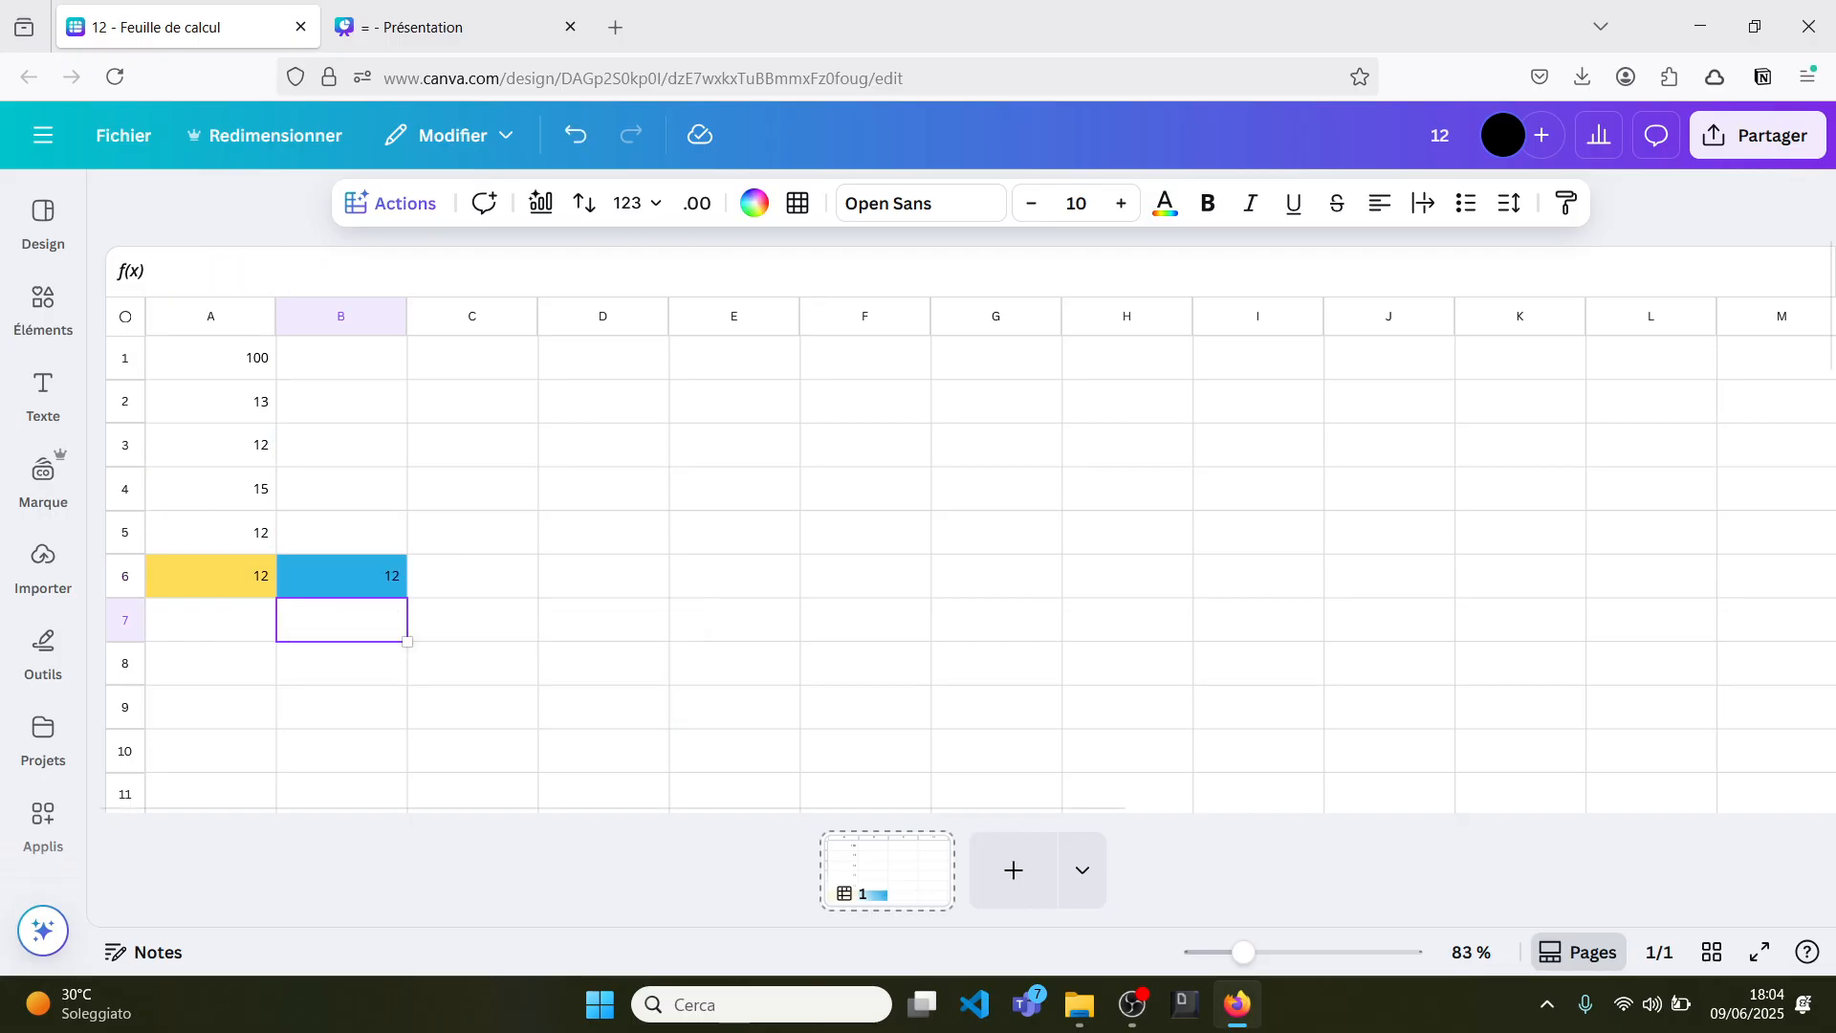
{"action": "left_click", "coordinate": [383, 576]}
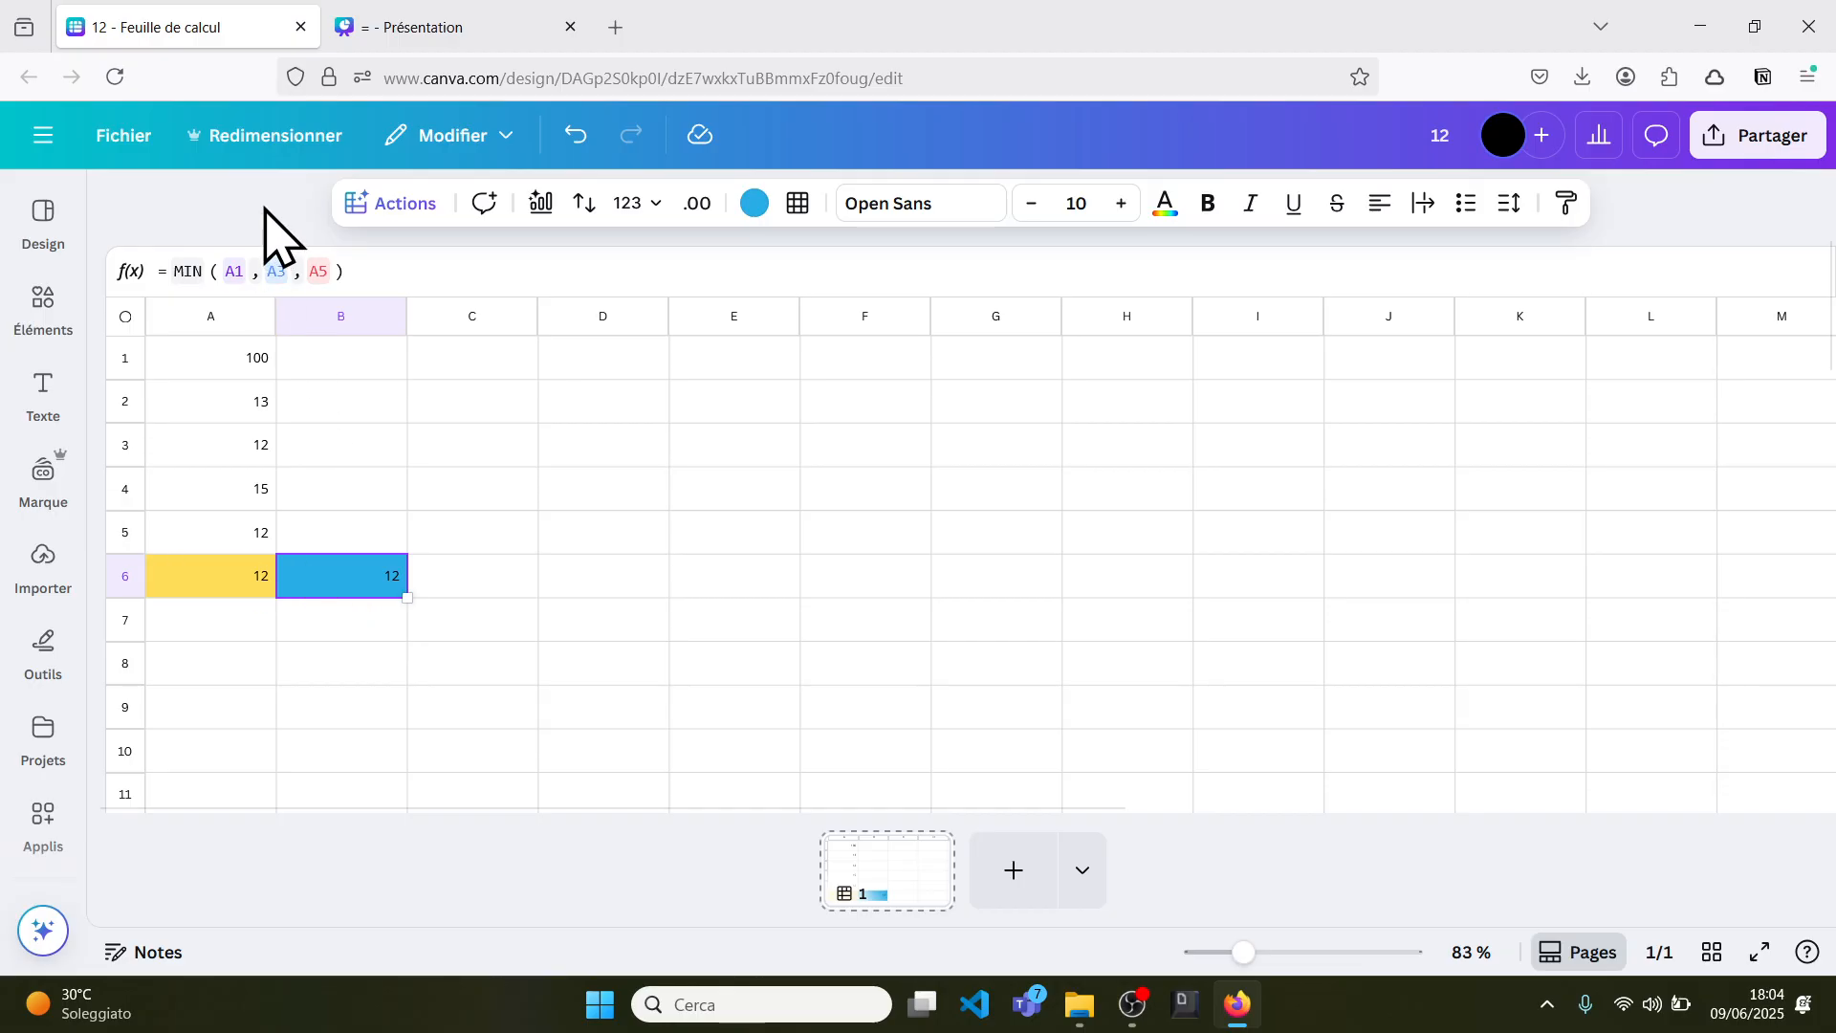
Enter the formula =MAX(A1:A5) in cell C6 to return the largest value of the range
{"action": "left_click", "coordinate": [462, 588]}
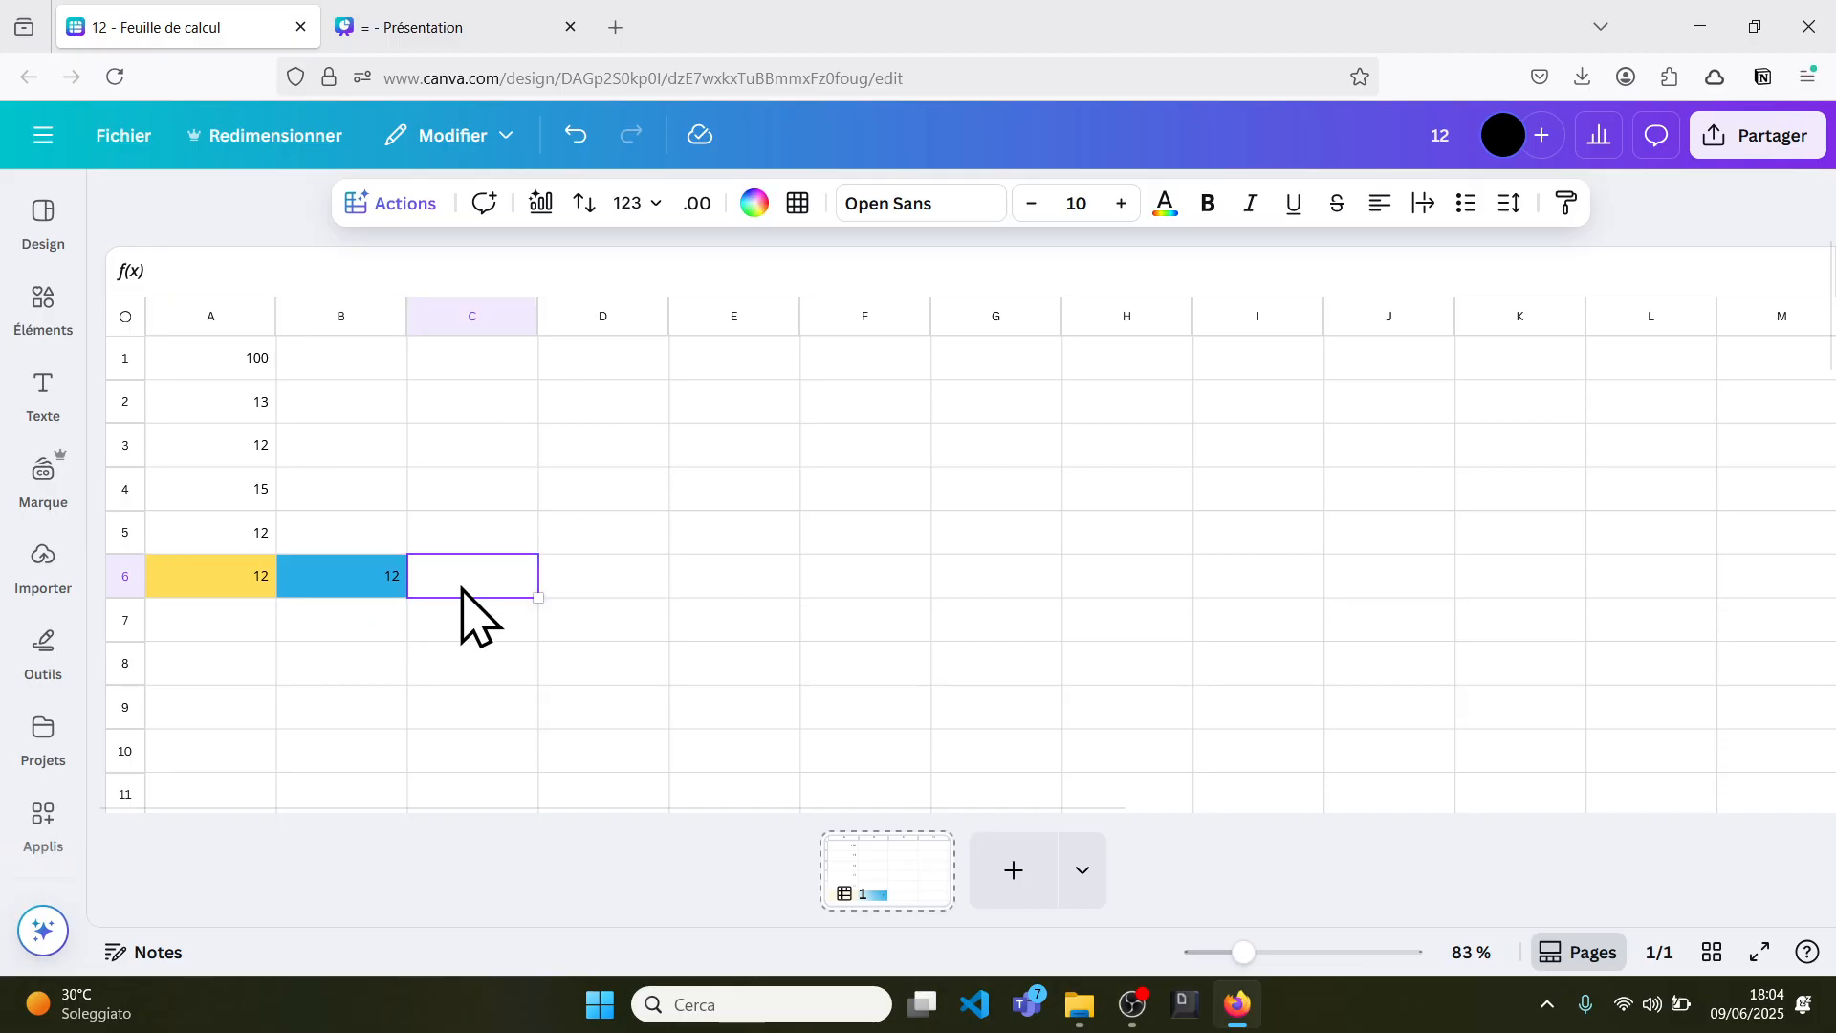
{"action": "type", "text": "= "}
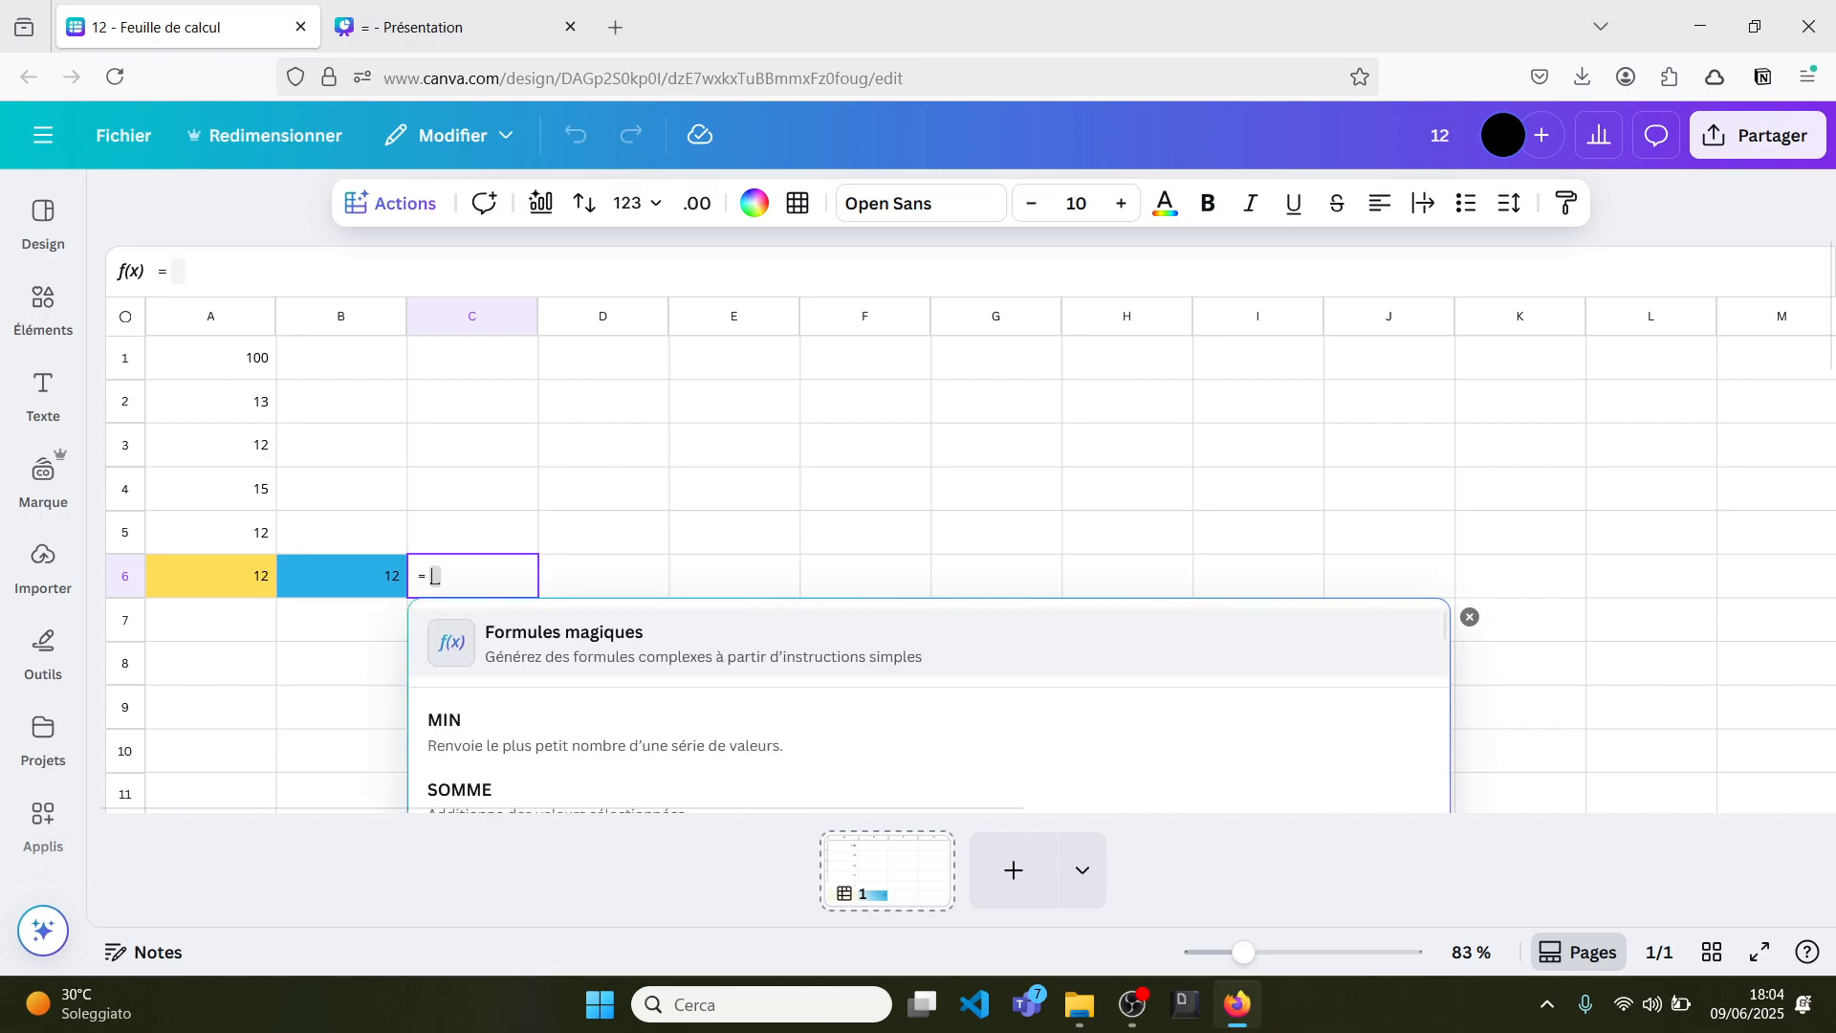
{"action": "type", "text": "max"}
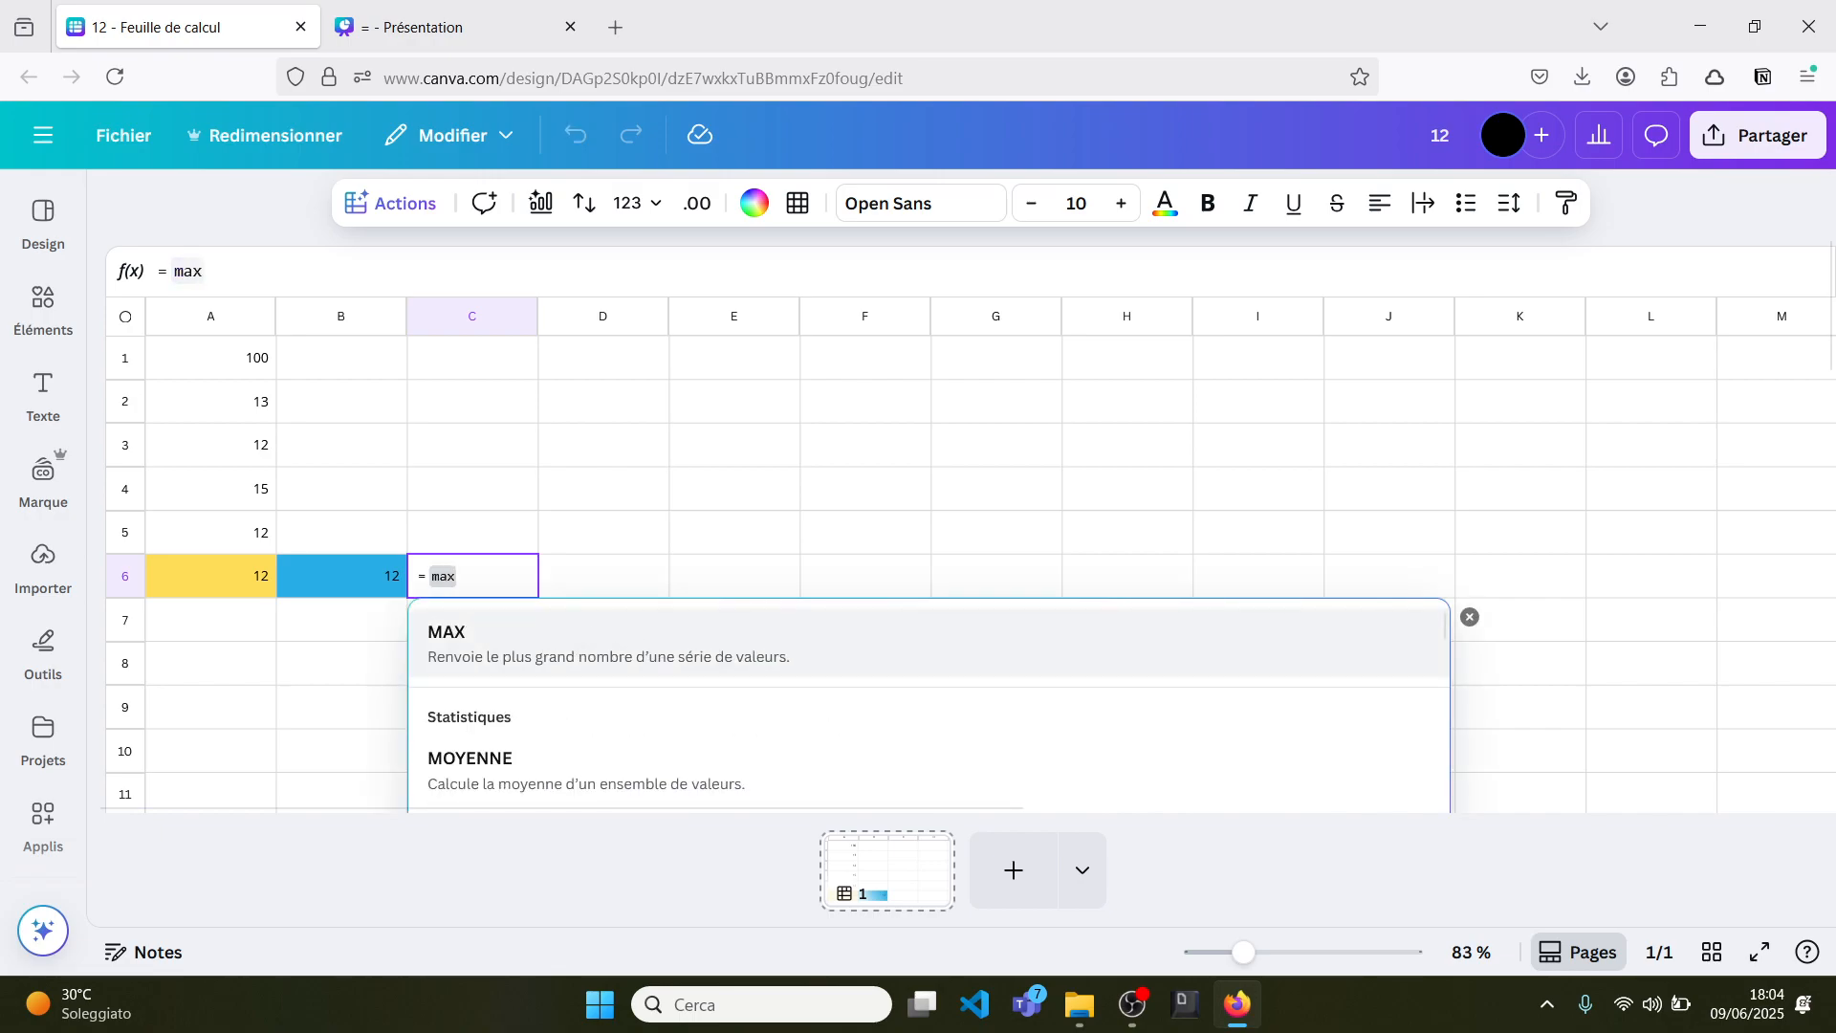
{"action": "left_click", "coordinate": [507, 647]}
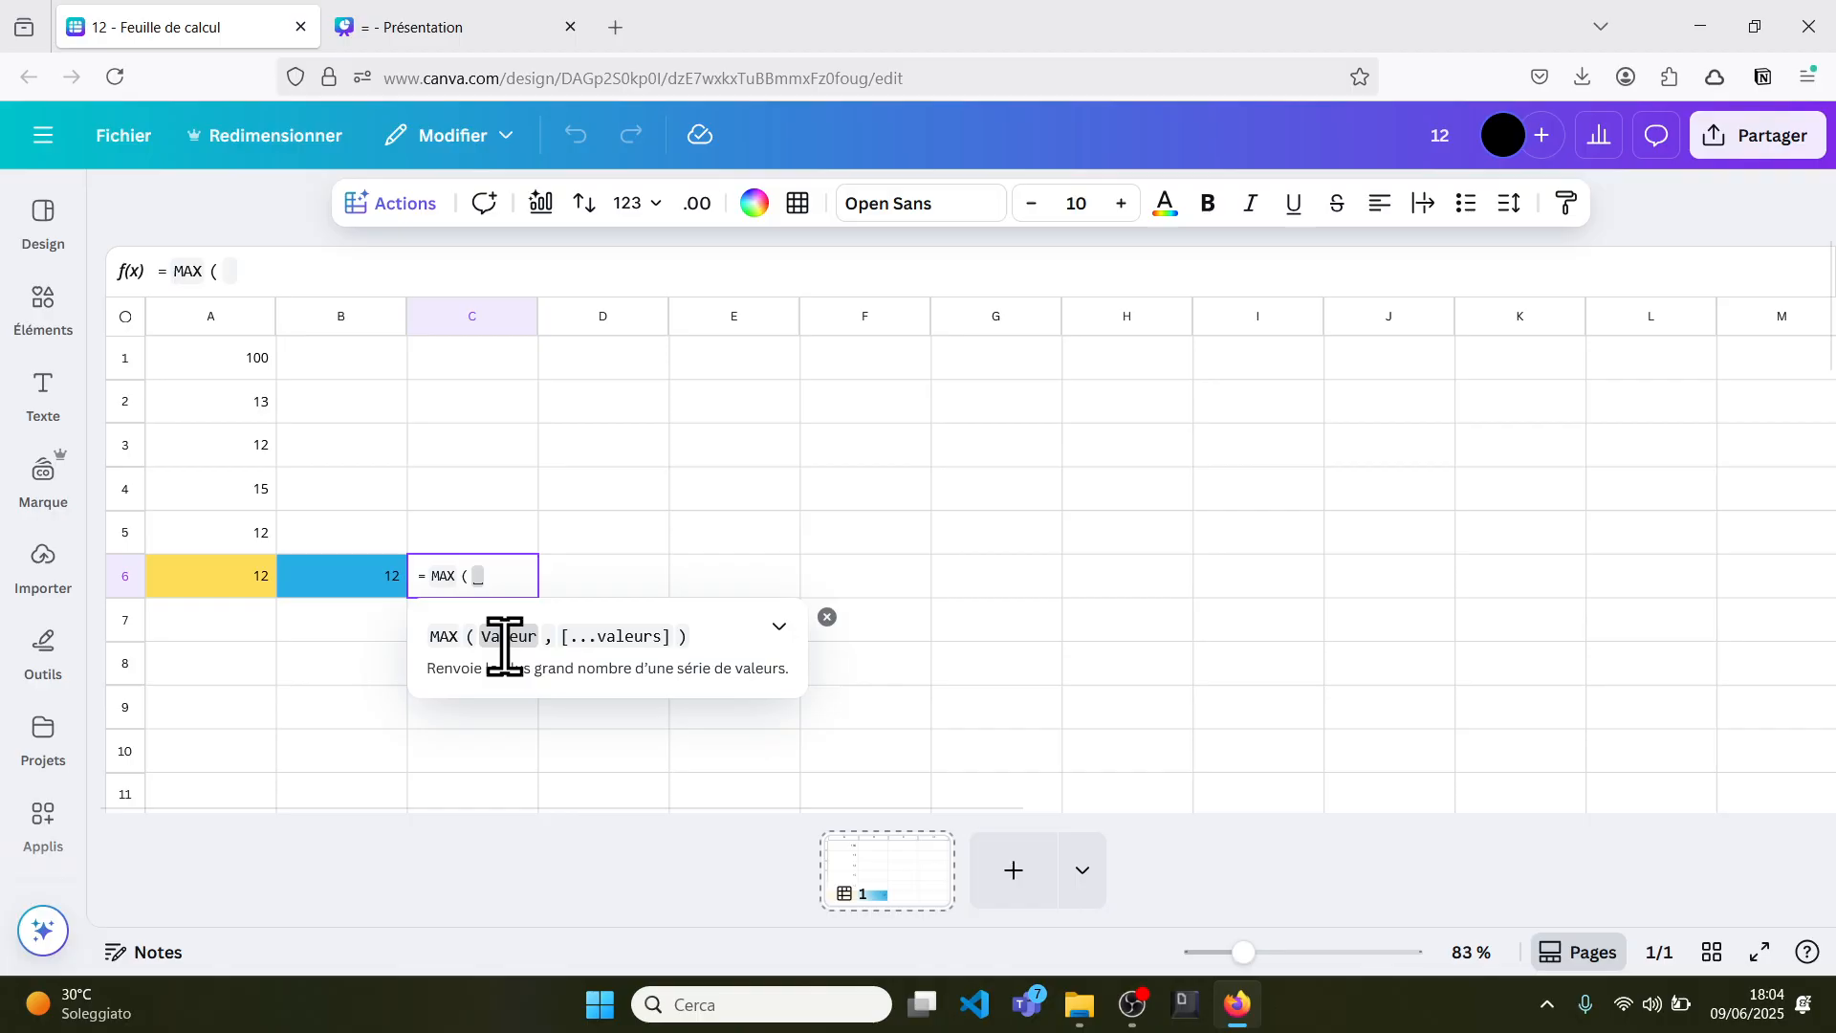
{"action": "left_click_drag", "start_coordinate": [247, 368], "coordinate": [247, 559]}
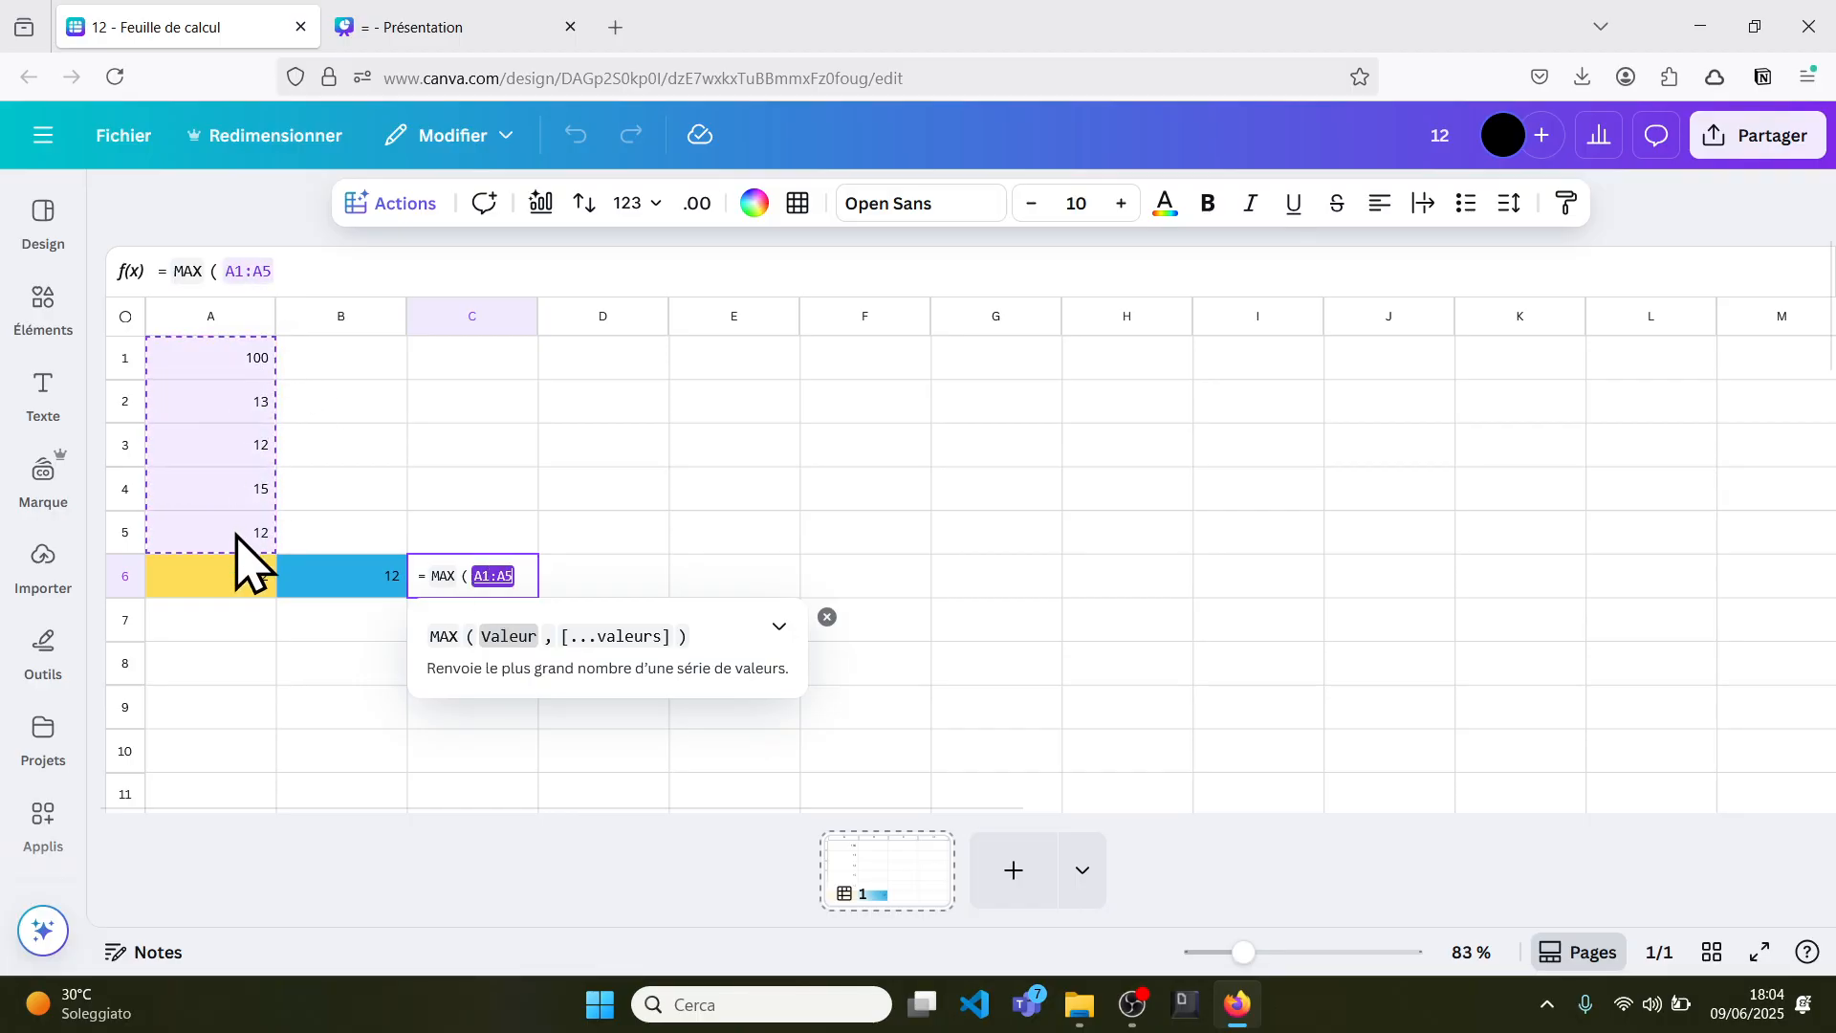
{"action": "type", "text": ")"}
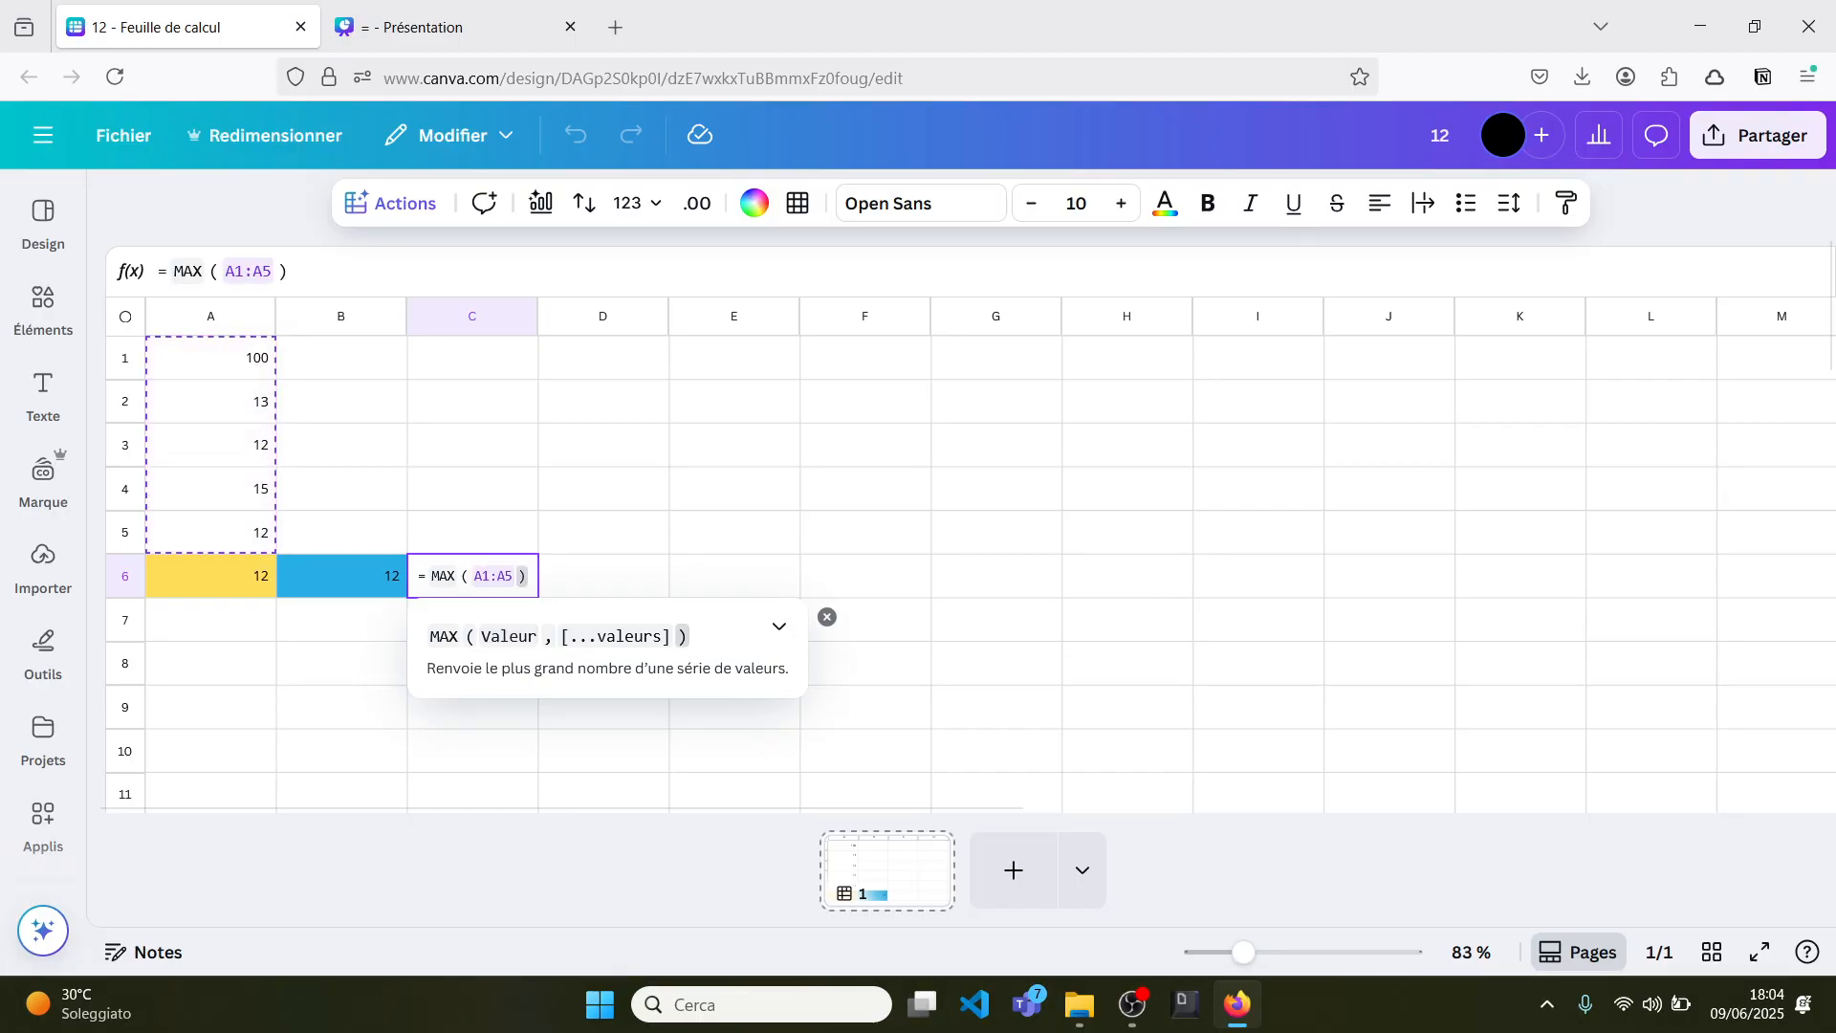
{"action": "key", "text": "Return"}
{"action": "left_click", "coordinate": [489, 577]}
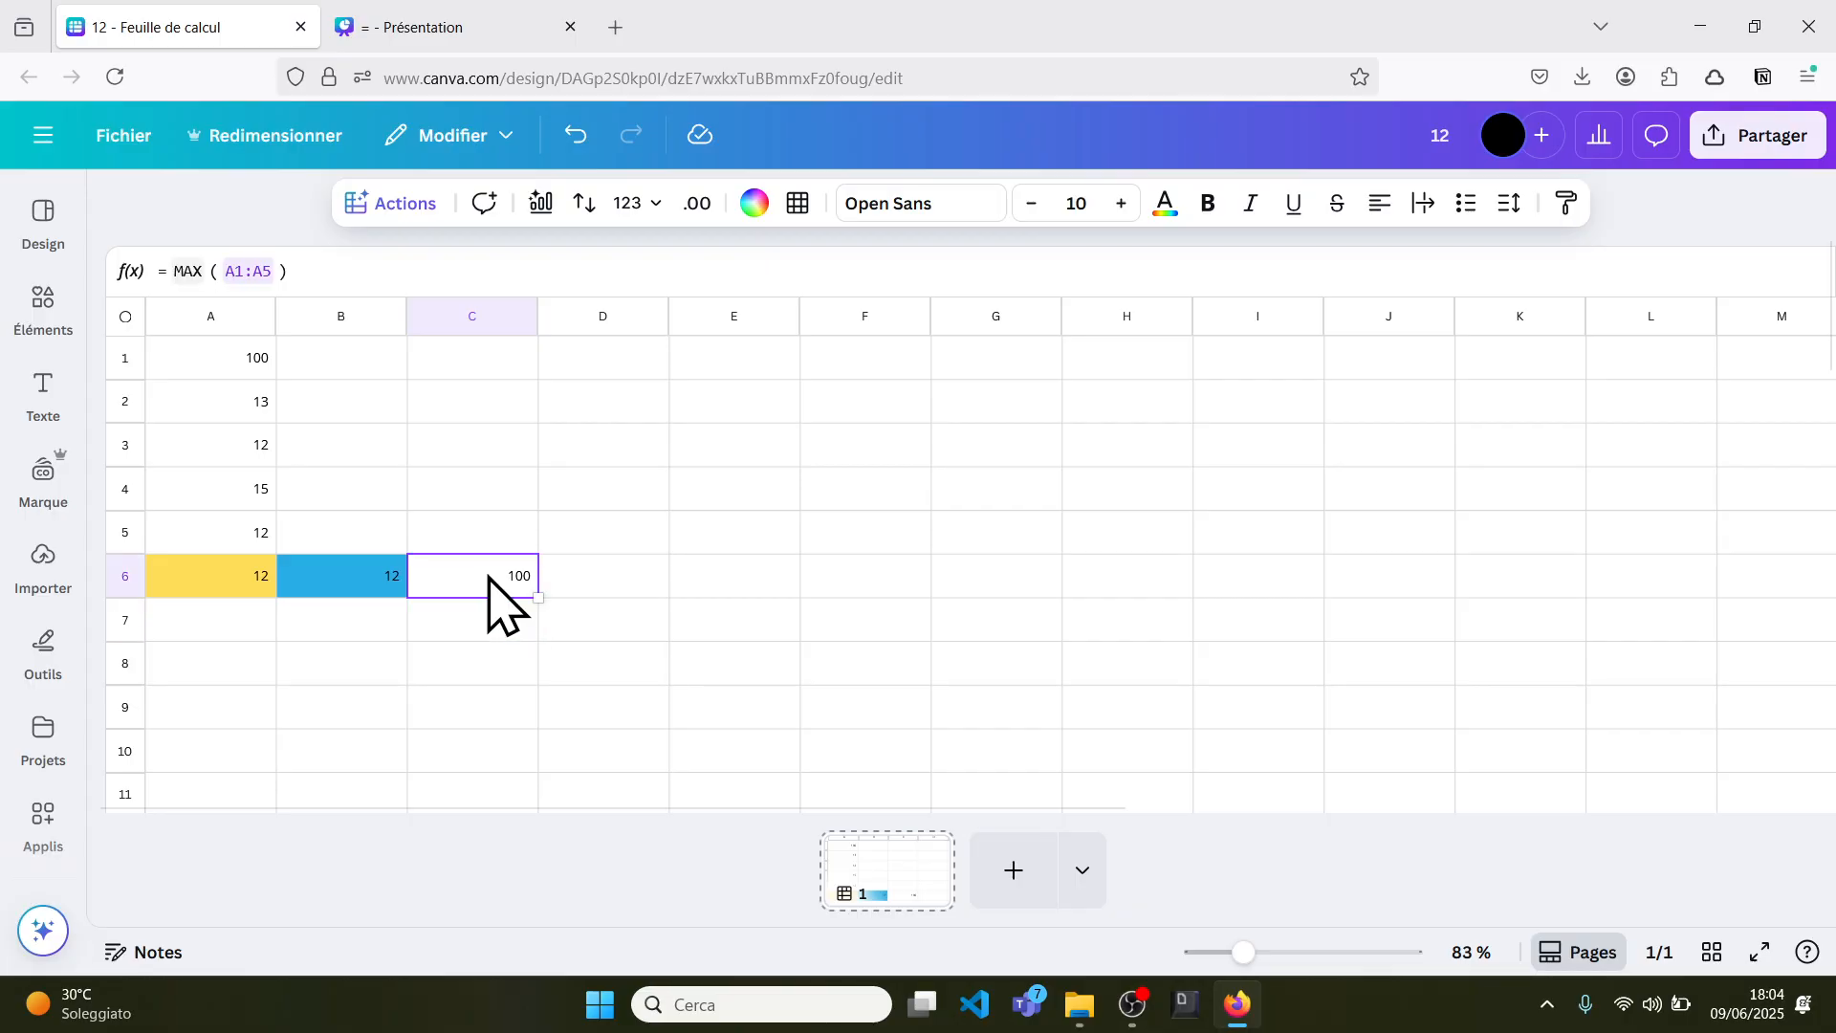
Change the value of cell A1 to 11 and check the MAX formula in cell C6
{"action": "left_click", "coordinate": [220, 363]}
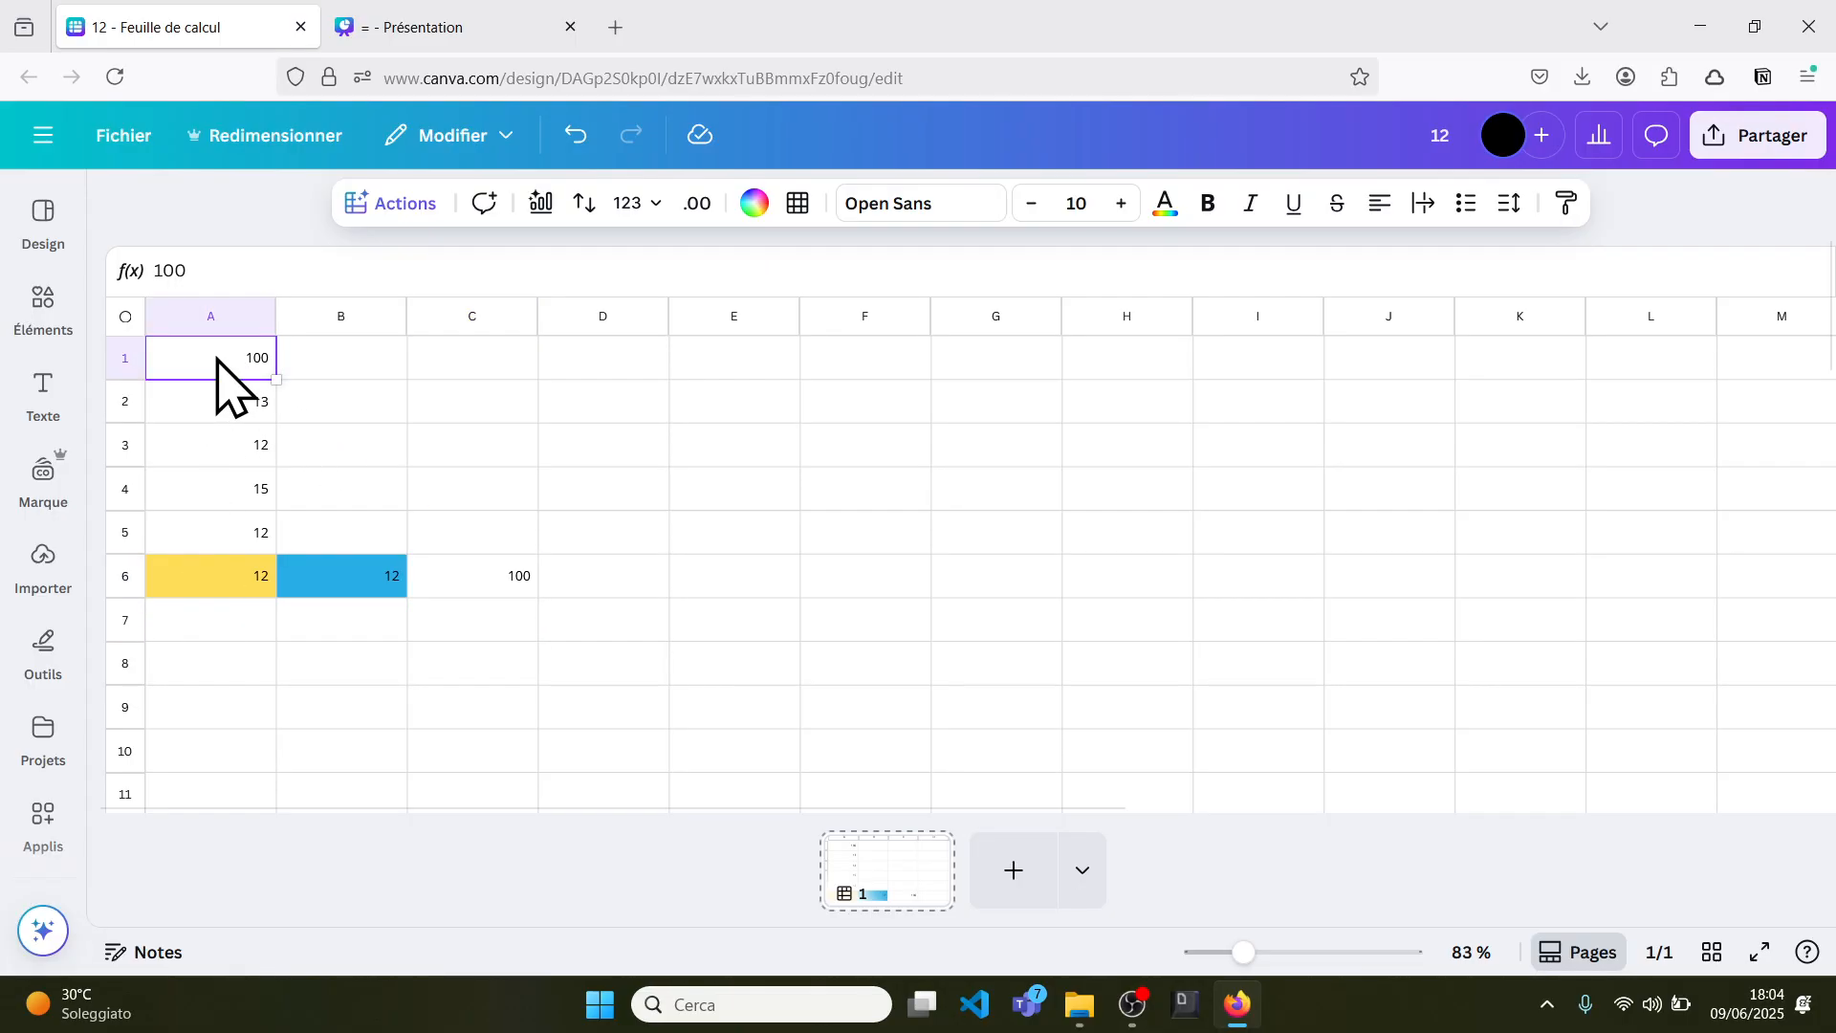
{"action": "type", "text": "11"}
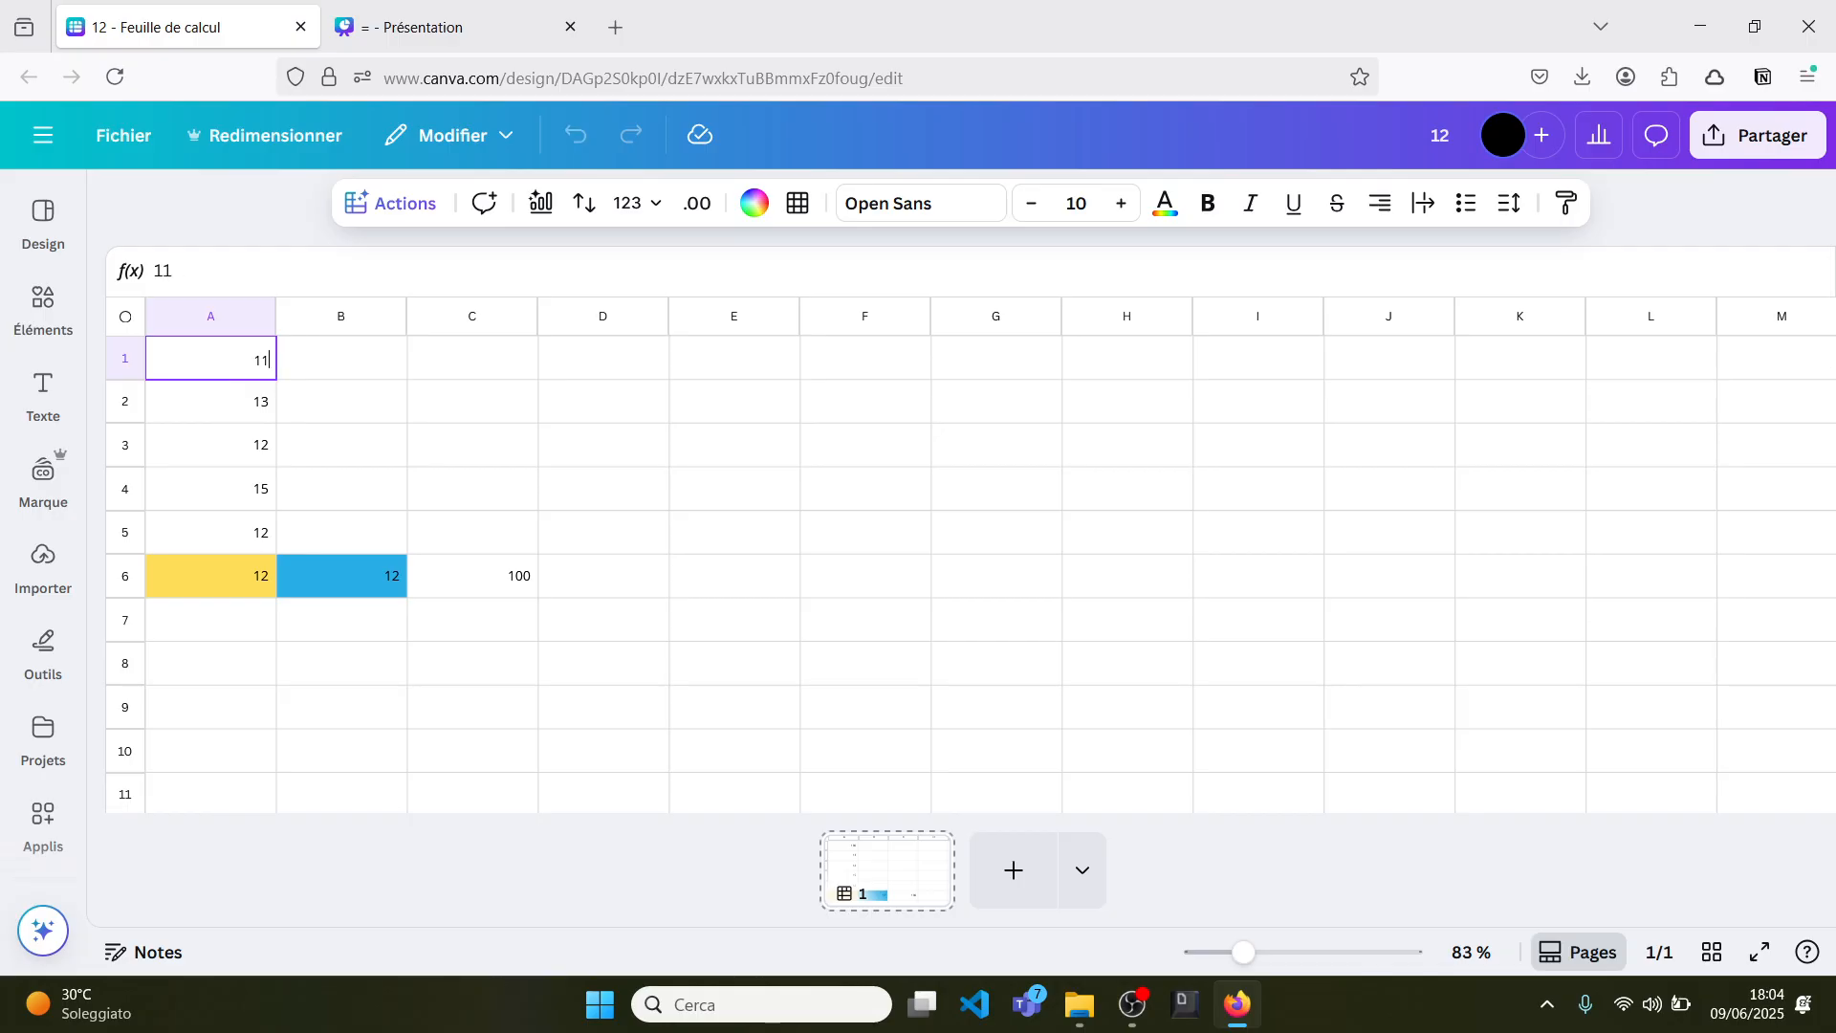
{"action": "left_click", "coordinate": [633, 456]}
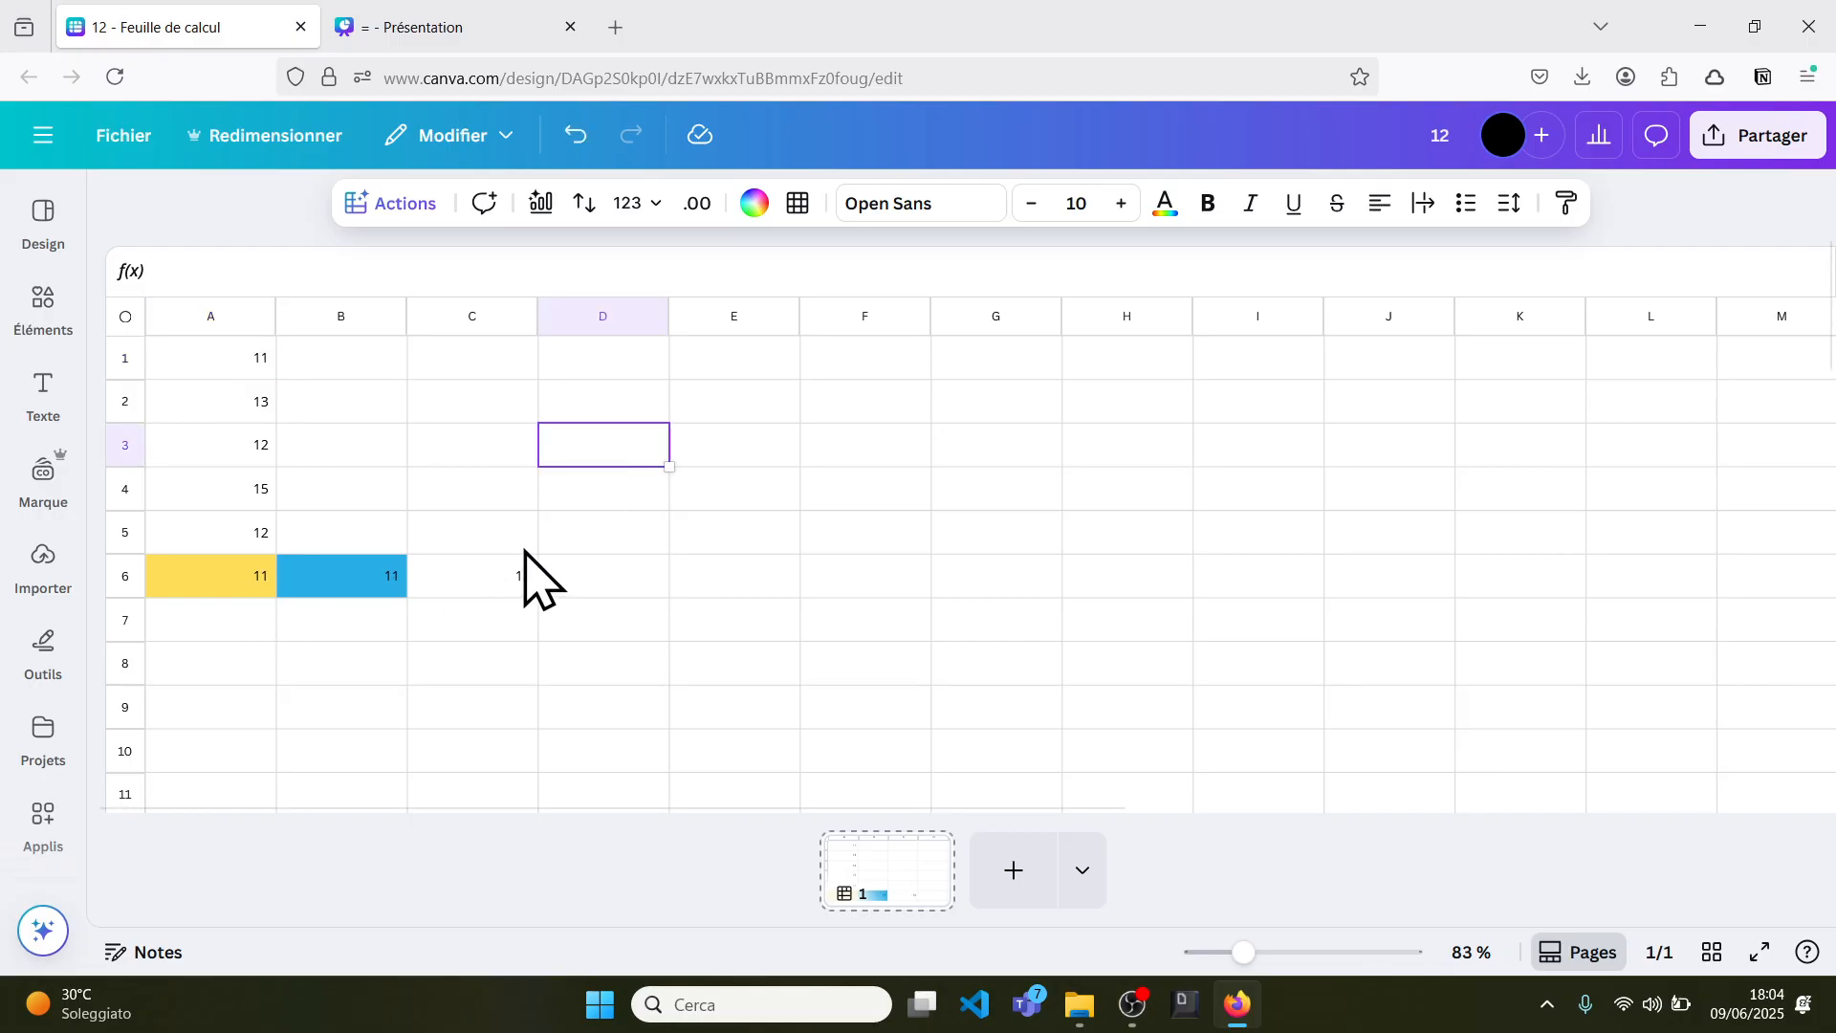
{"action": "left_click", "coordinate": [495, 578]}
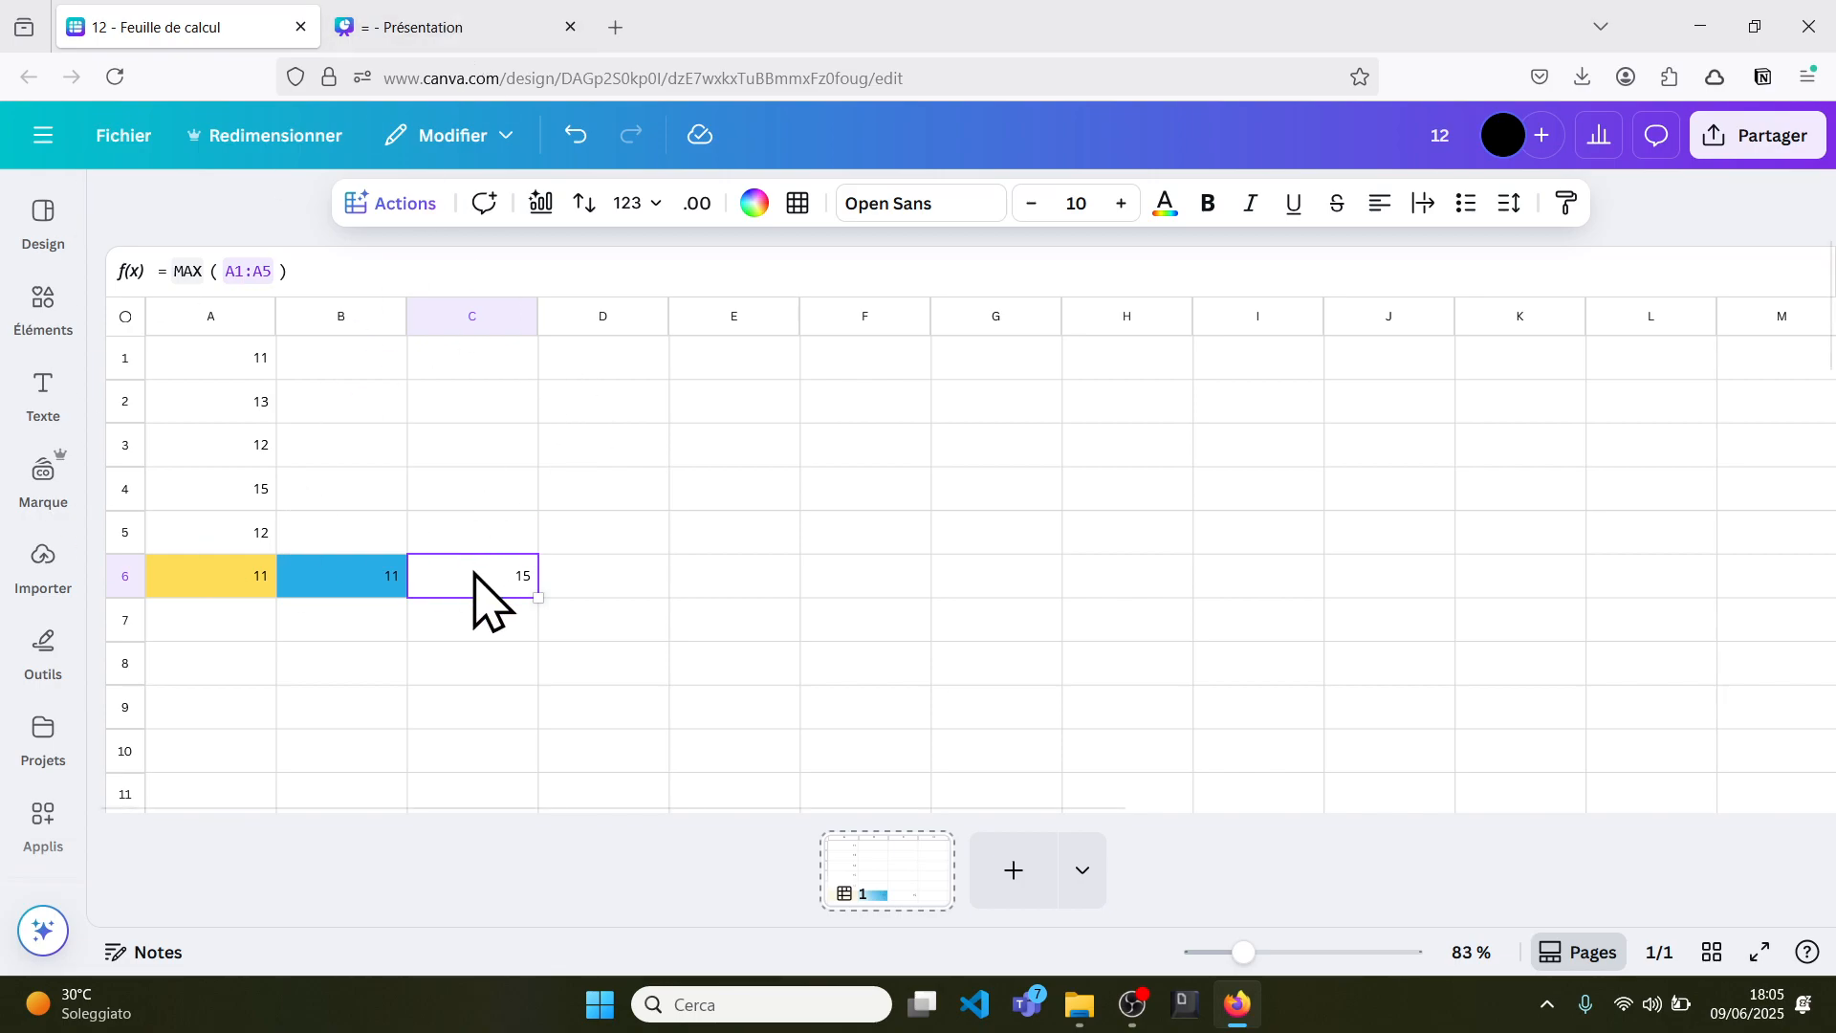
Switch to the presentation design, enter the formula =MIN(B1:B3) in cell C5 of its table, and return to the spreadsheet
{"action": "left_click", "coordinate": [475, 8]}
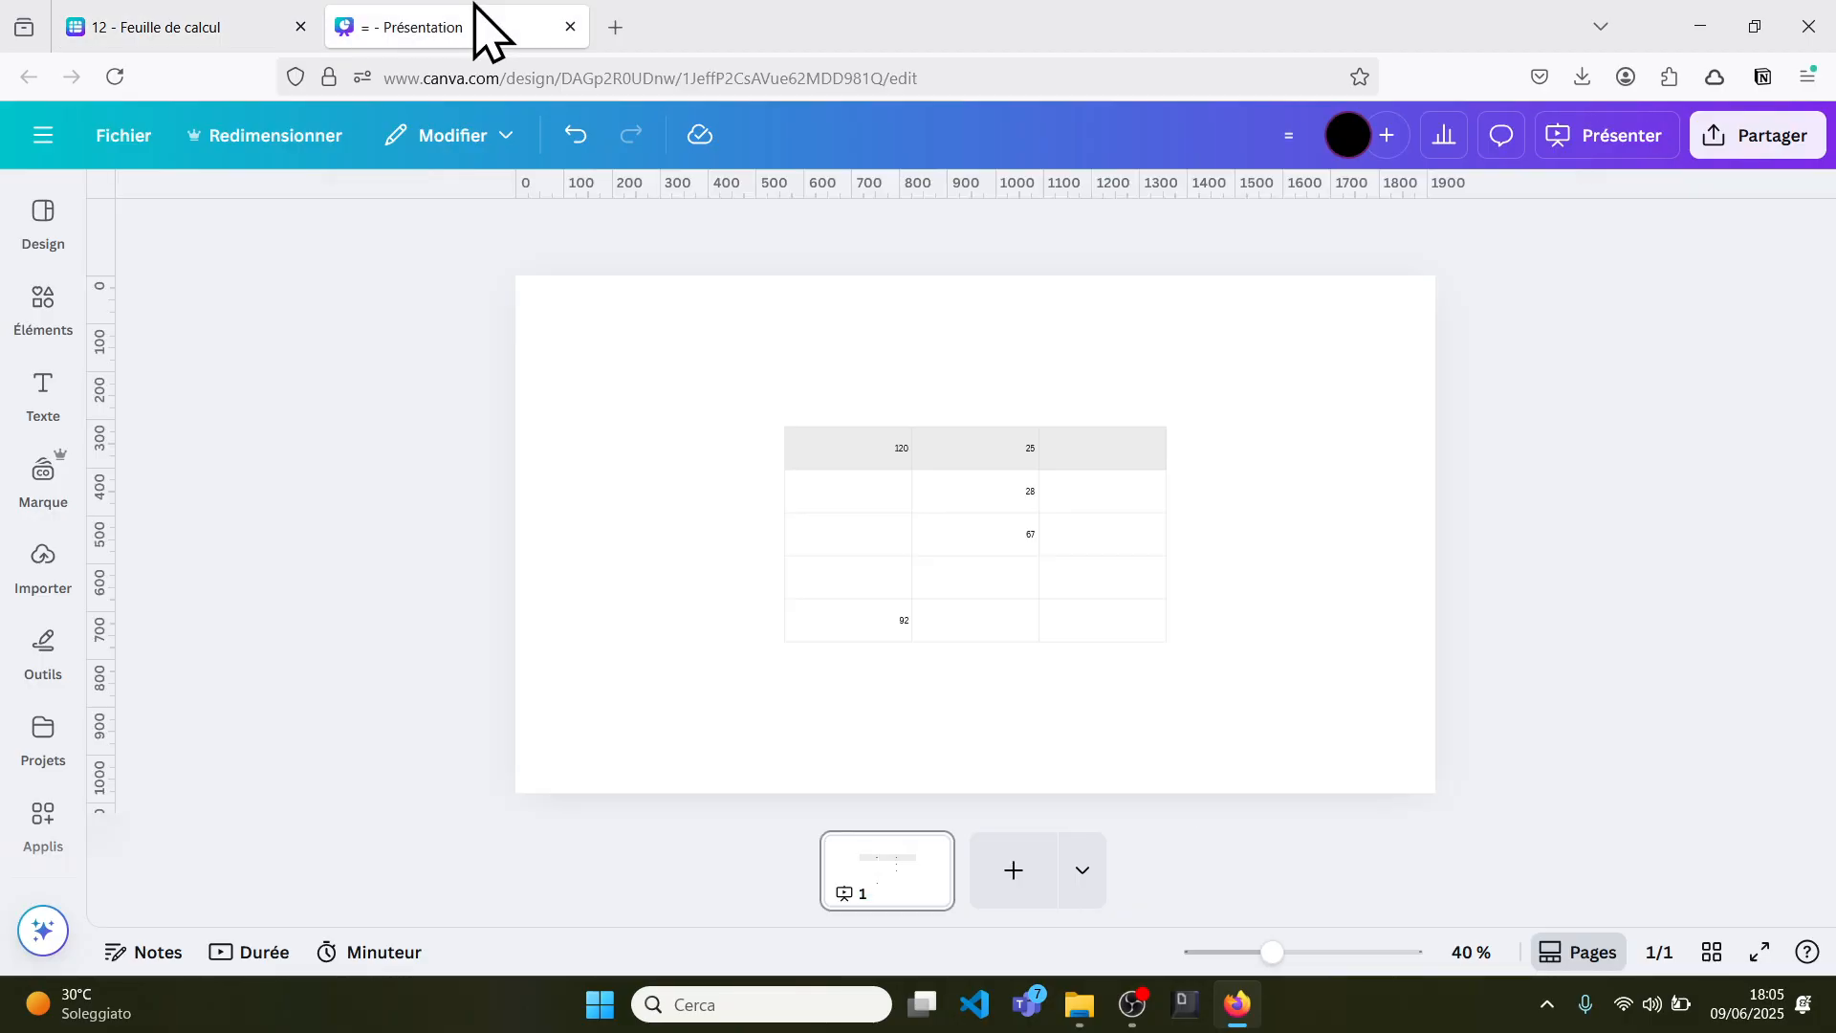
{"action": "left_click", "coordinate": [829, 435]}
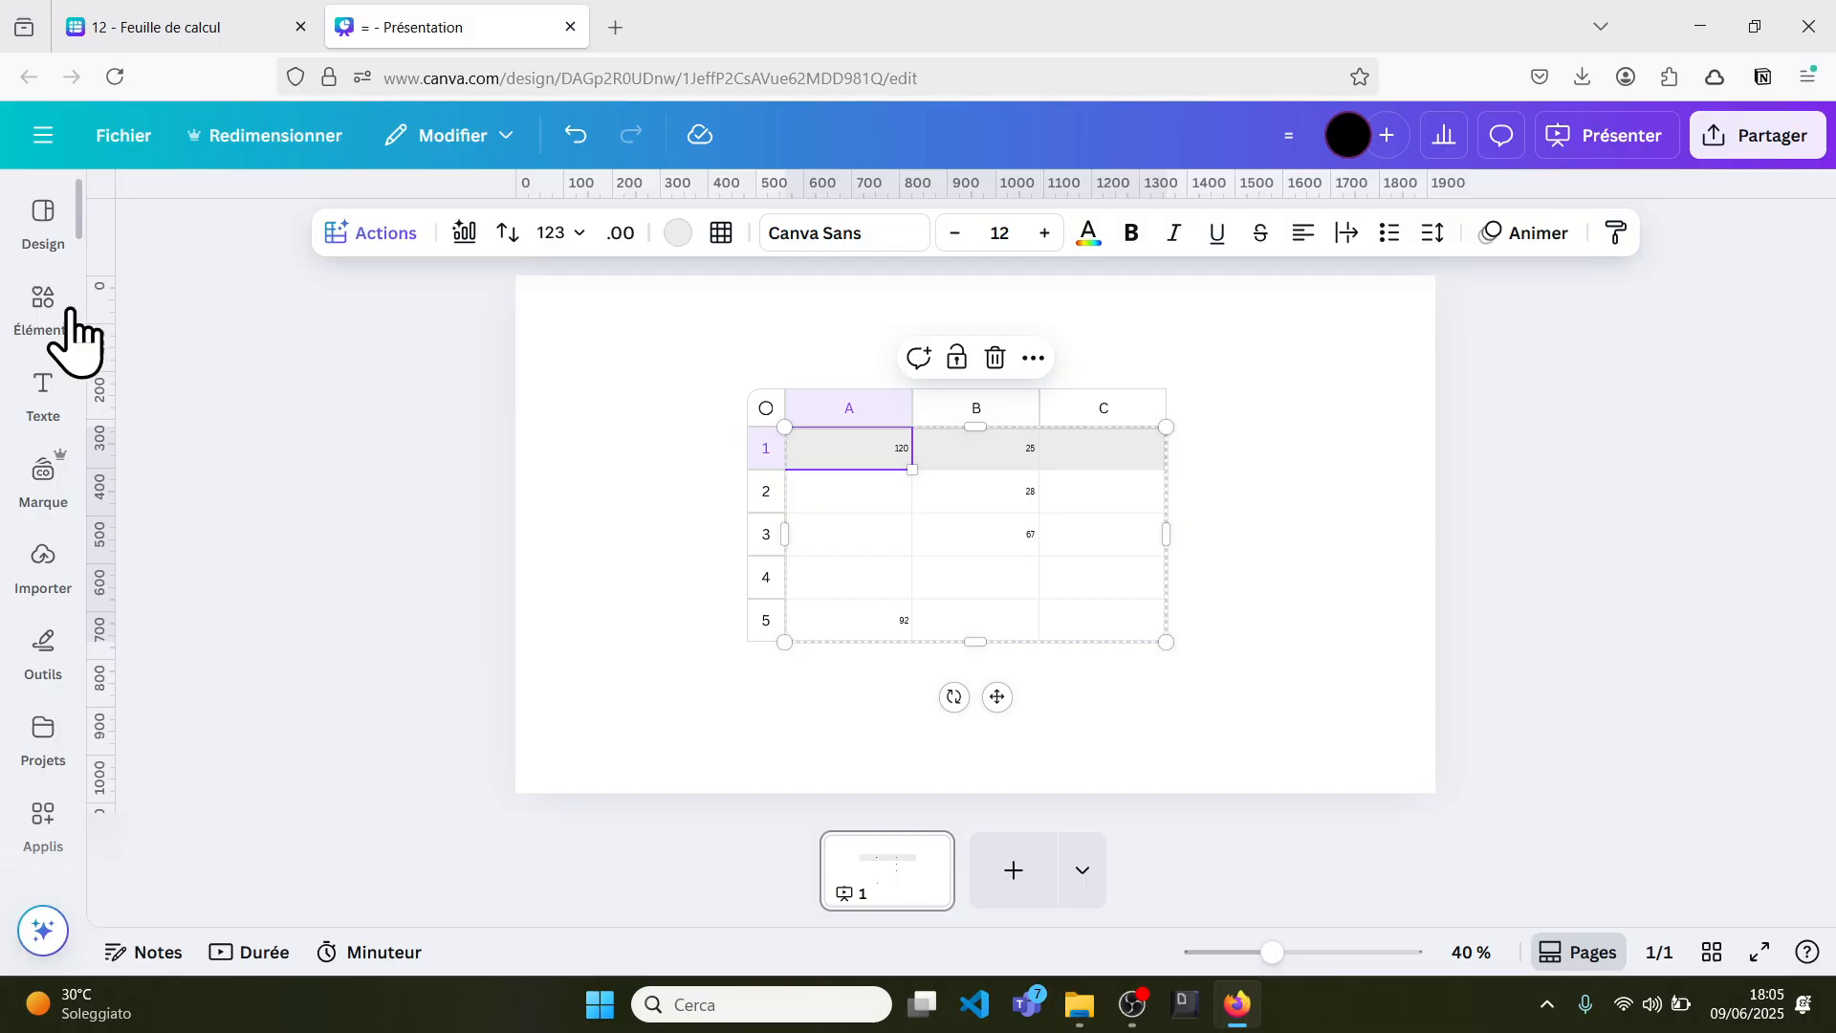
{"action": "left_click", "coordinate": [30, 310]}
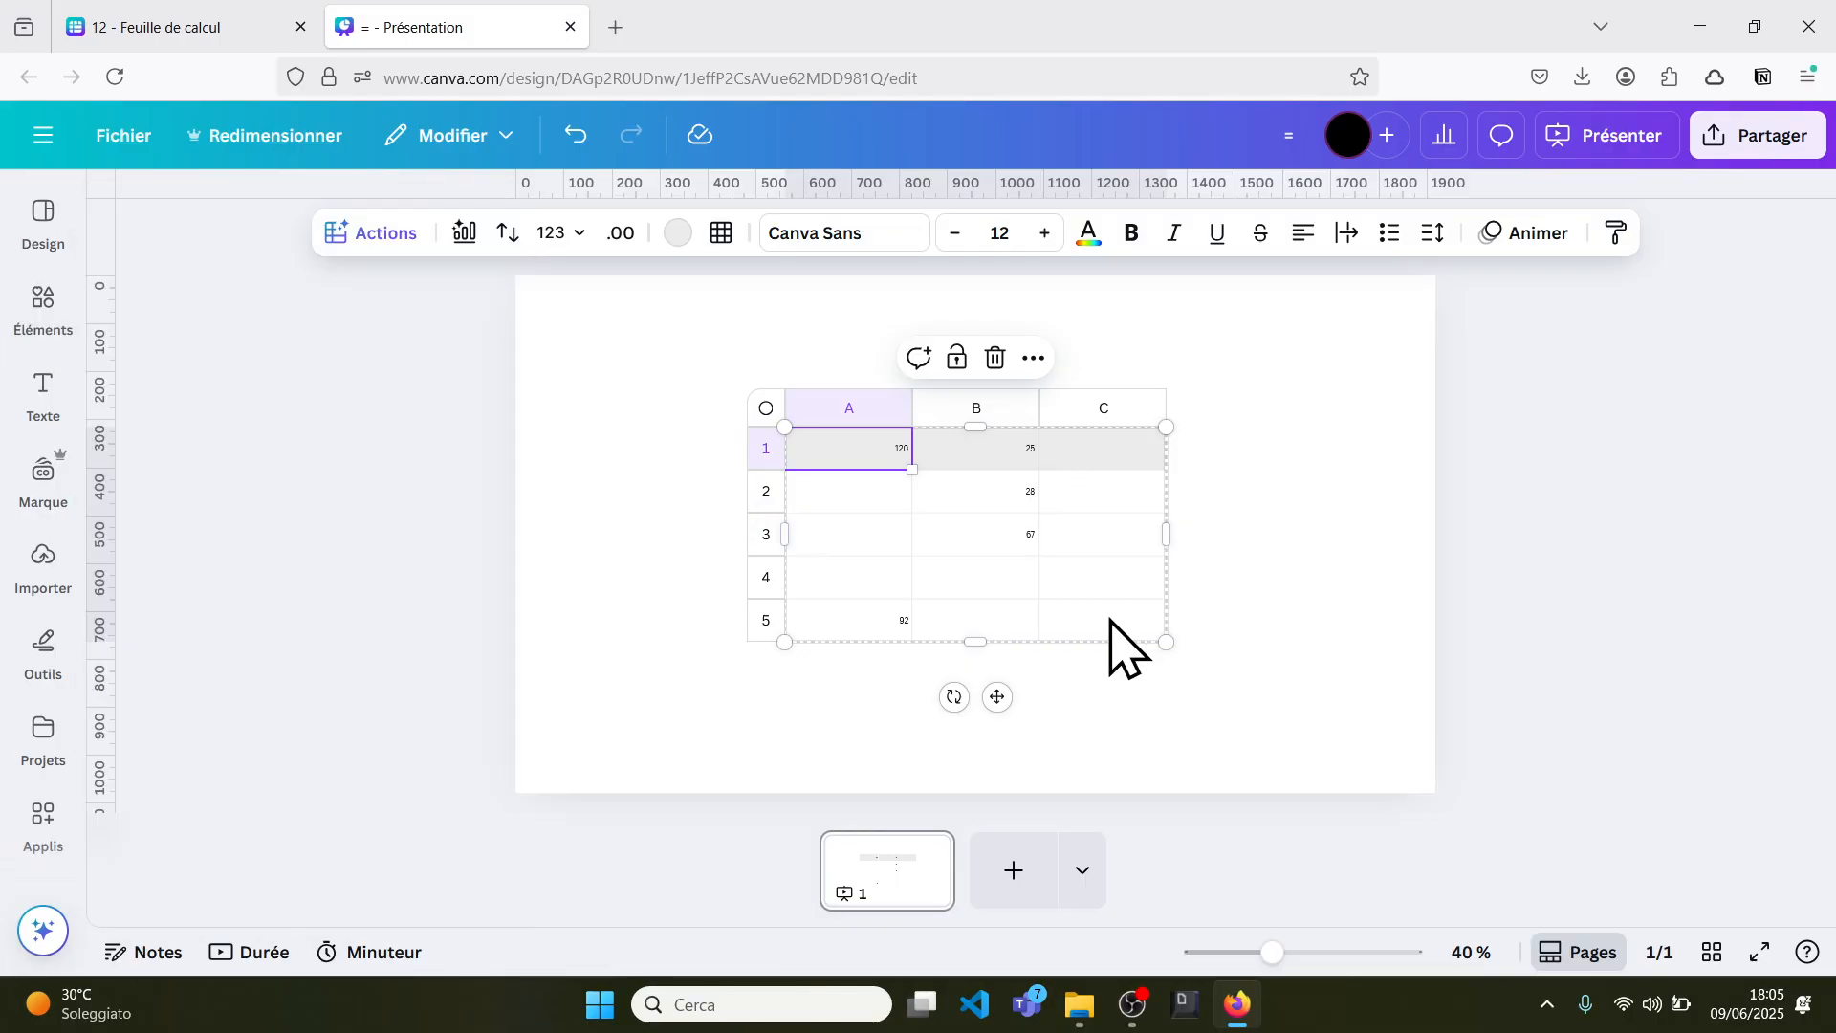
{"action": "left_click", "coordinate": [1111, 622]}
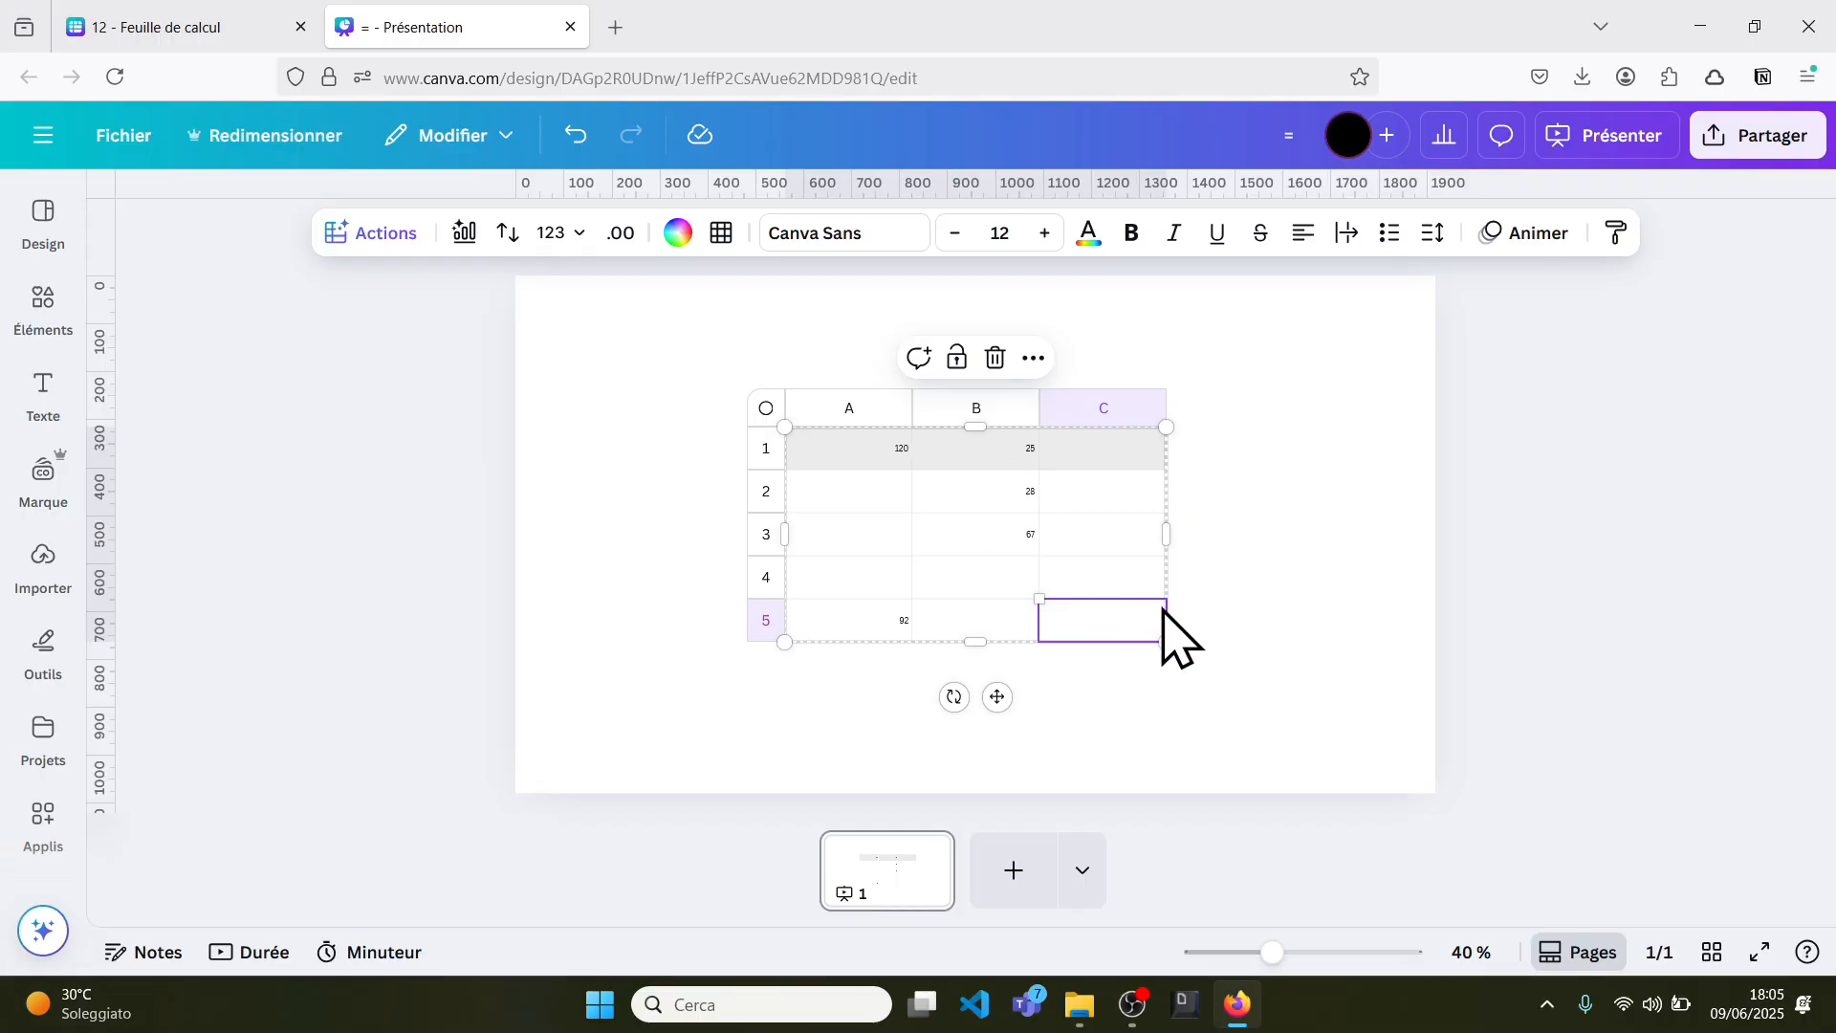
{"action": "type", "text": "="}
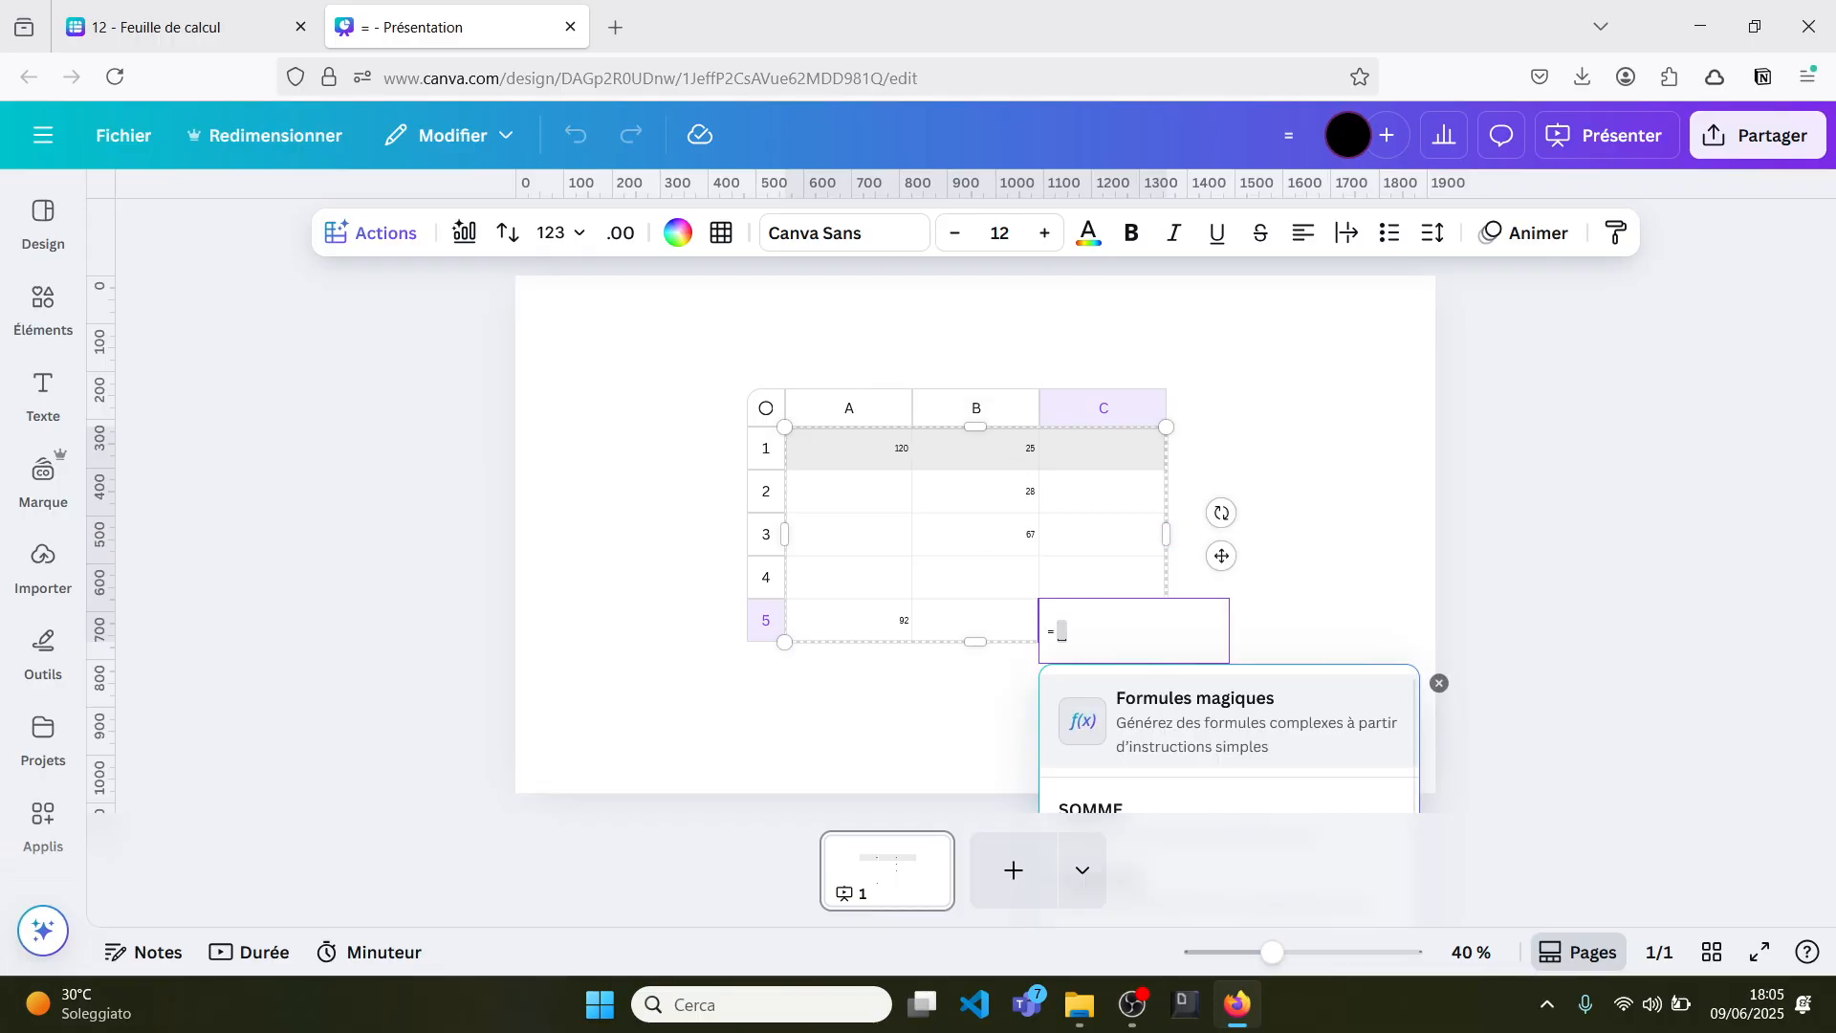
{"action": "scroll", "coordinate": [1157, 751], "scroll_direction": "down", "scroll_amount": 5}
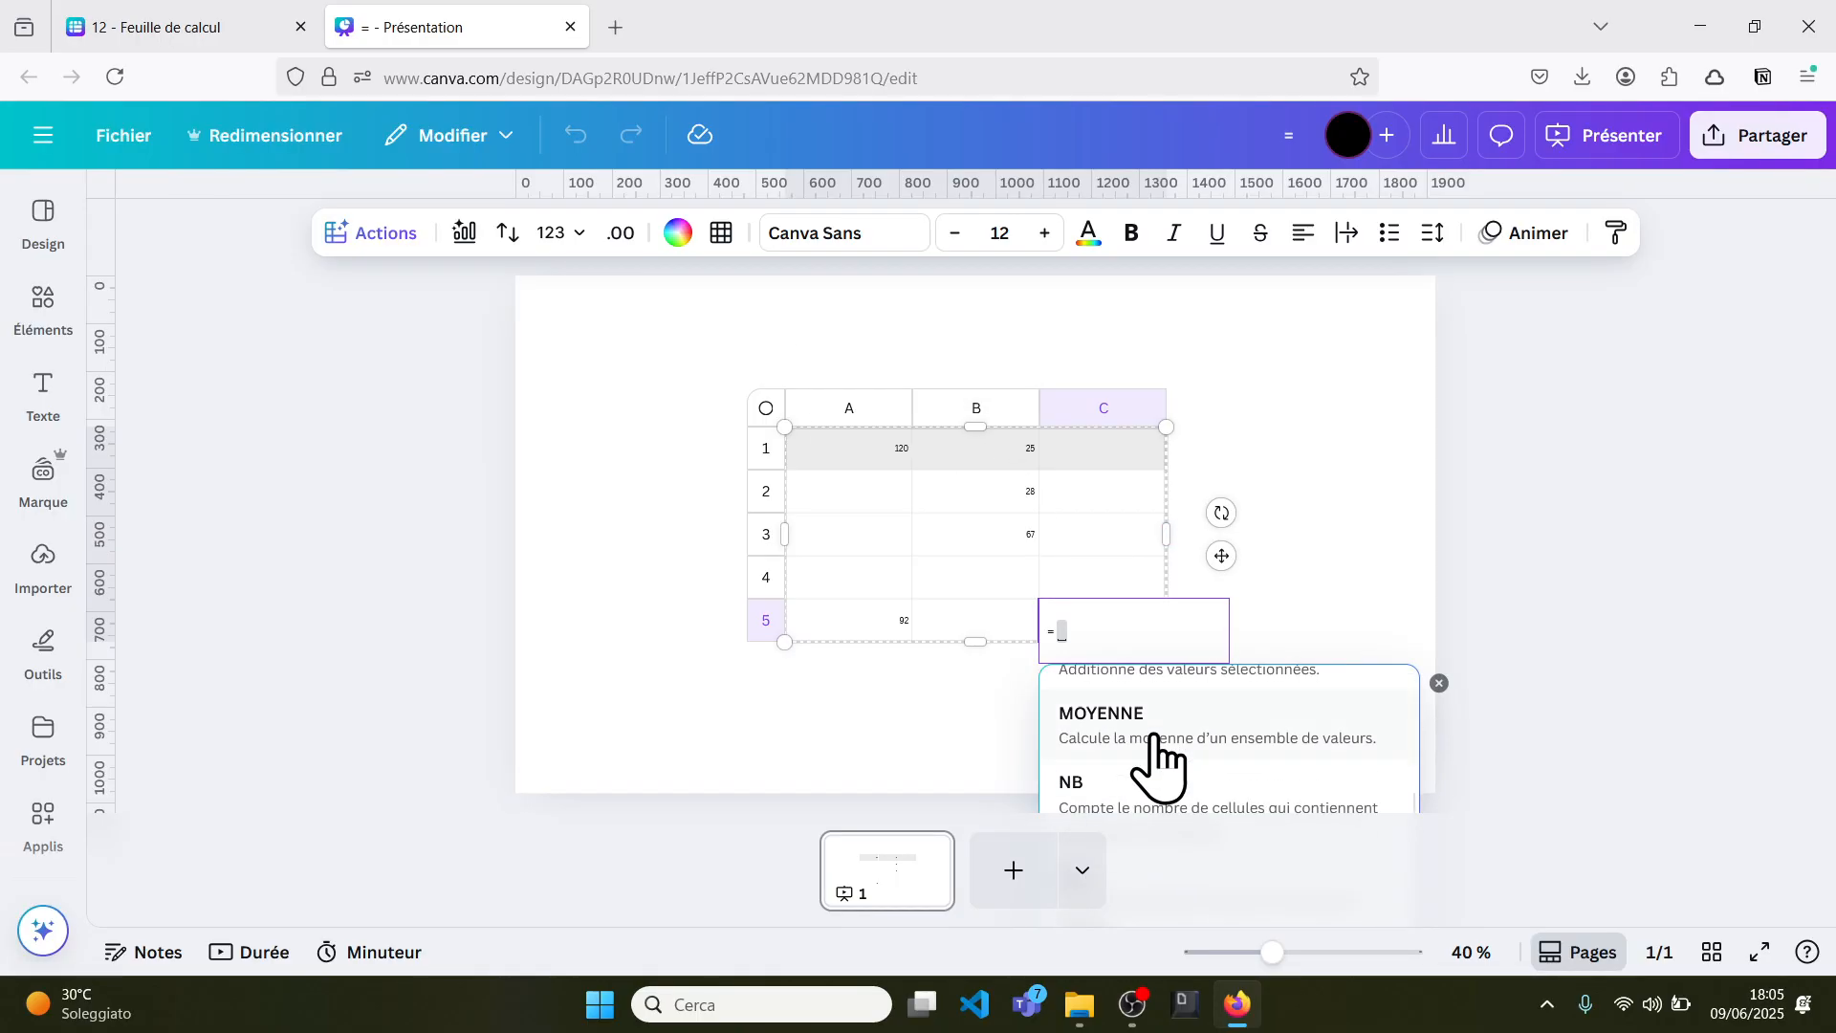
{"action": "left_click", "coordinate": [1138, 751]}
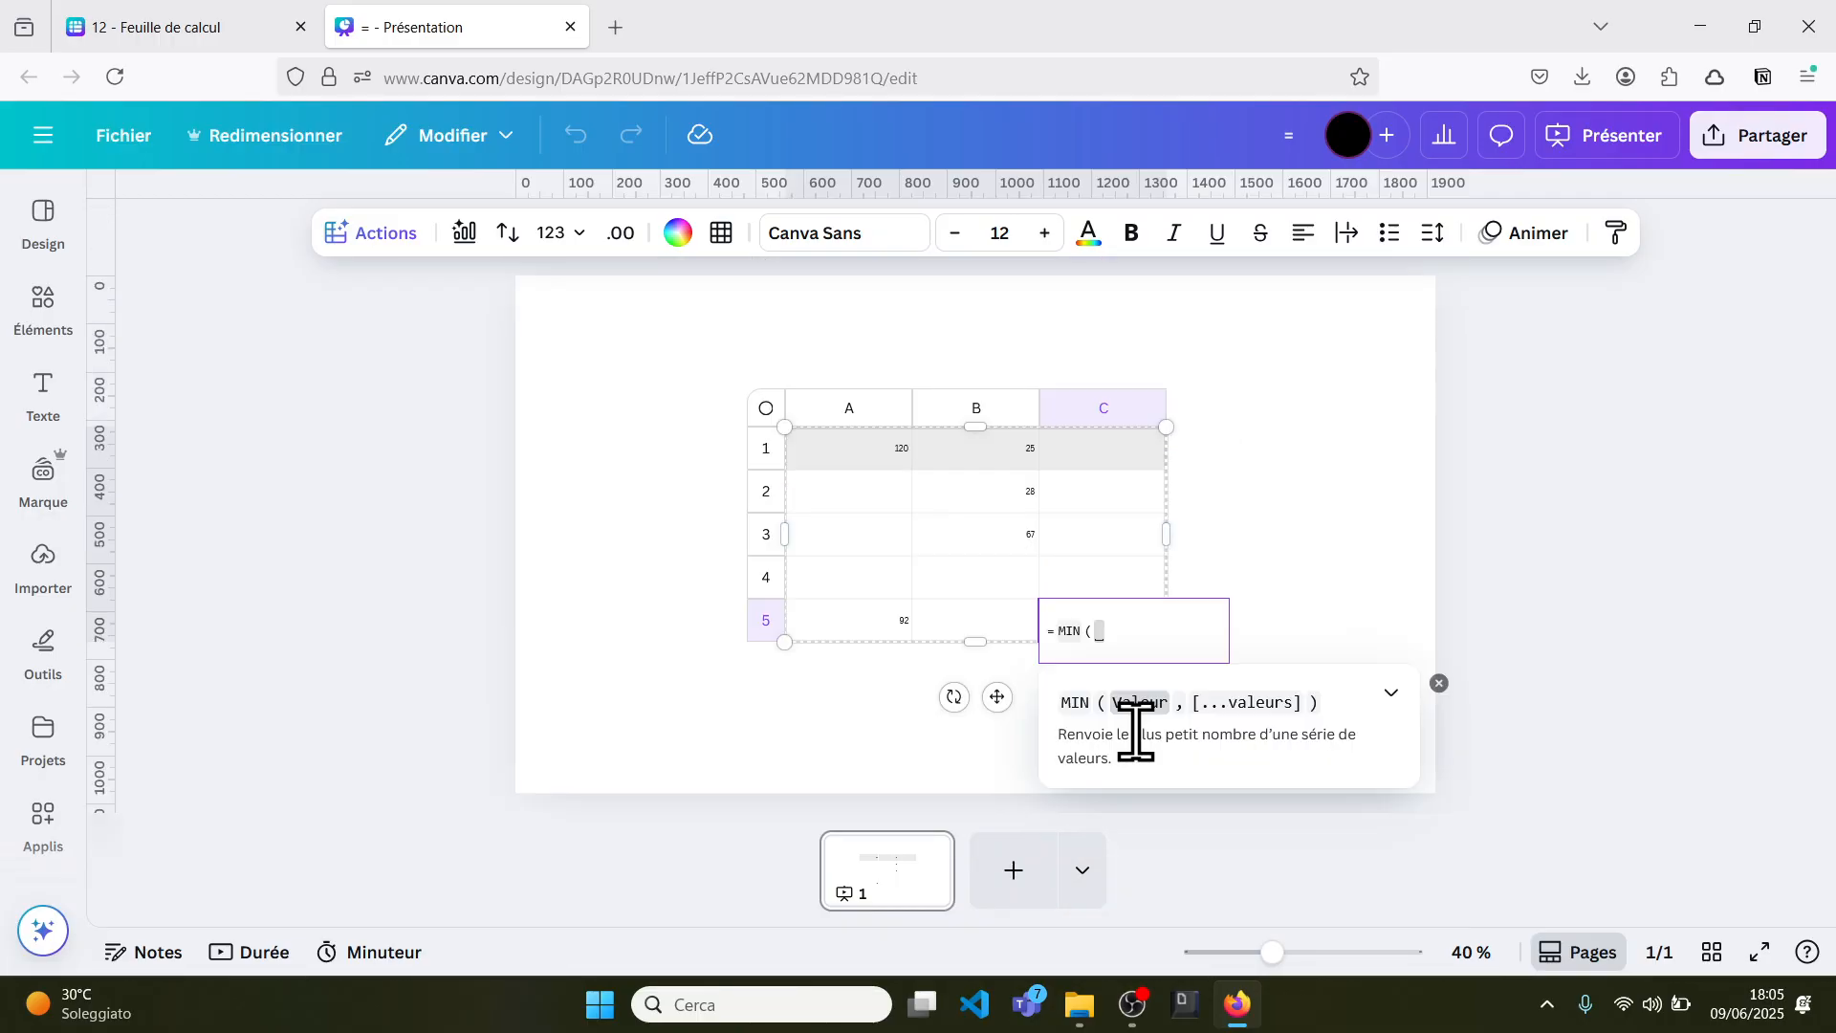
{"action": "left_click_drag", "start_coordinate": [995, 469], "coordinate": [992, 534]}
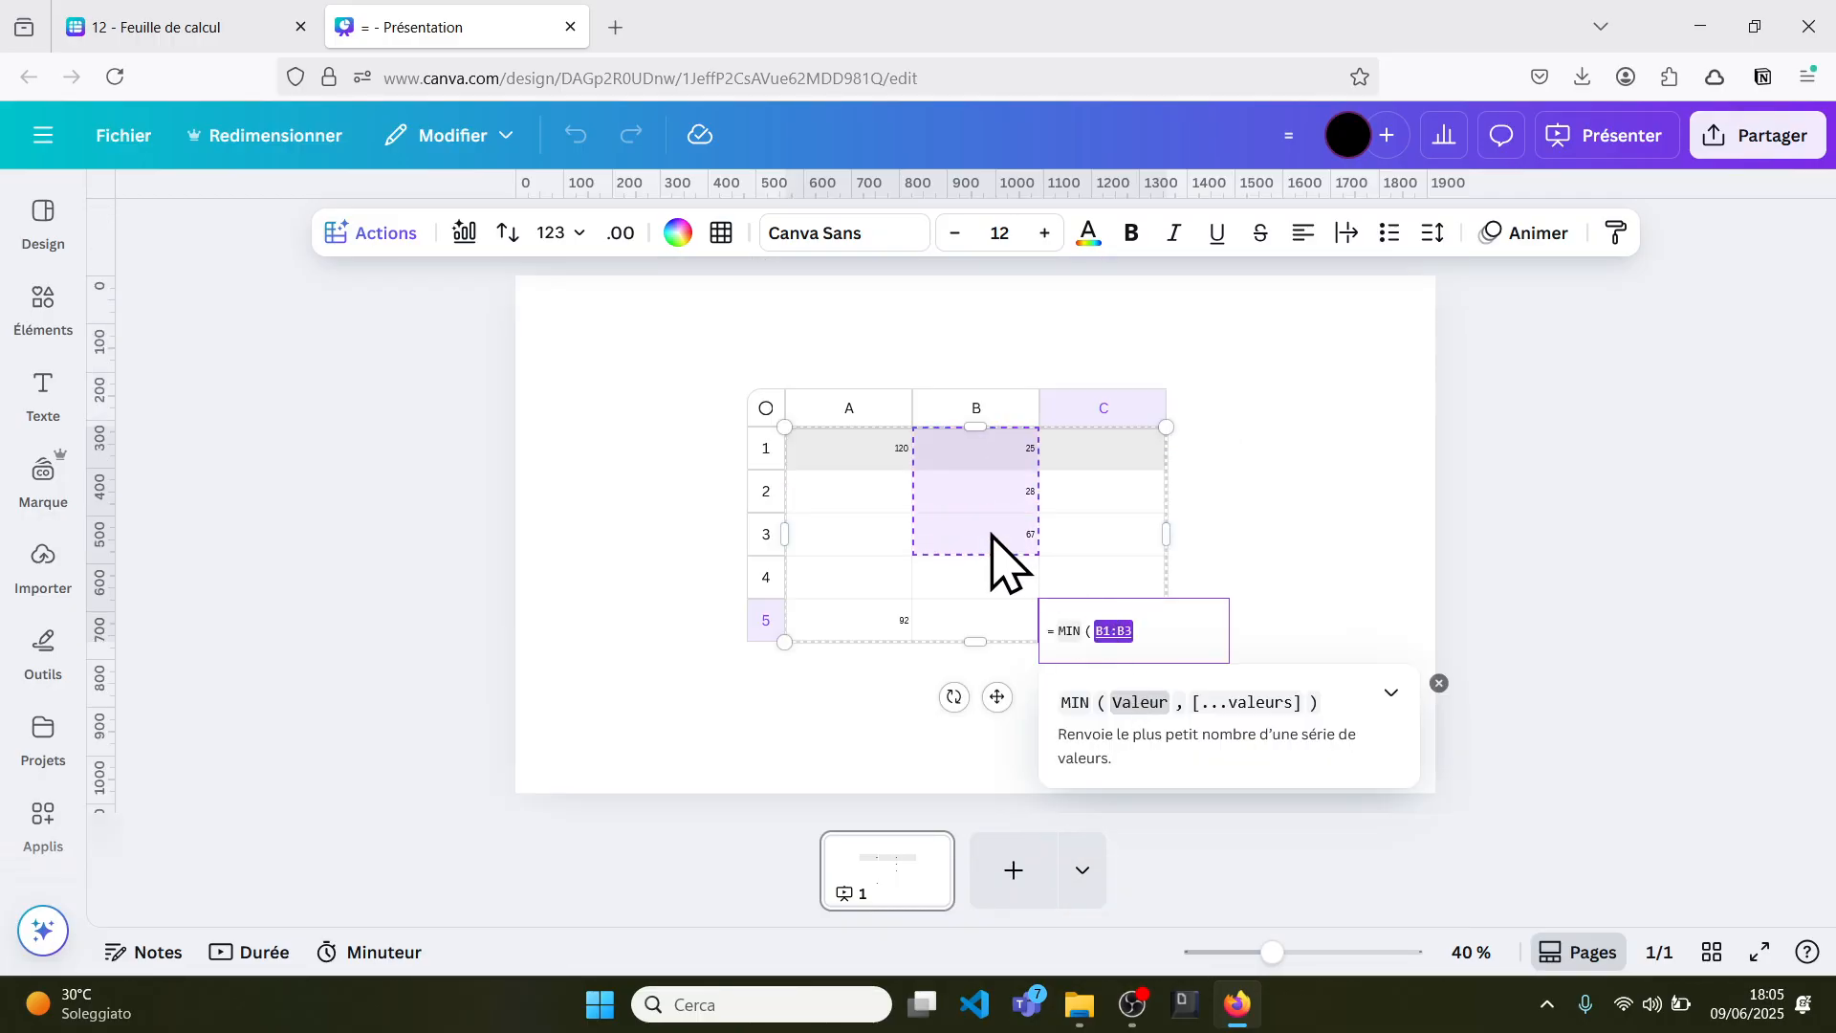
{"action": "key", "text": "Return"}
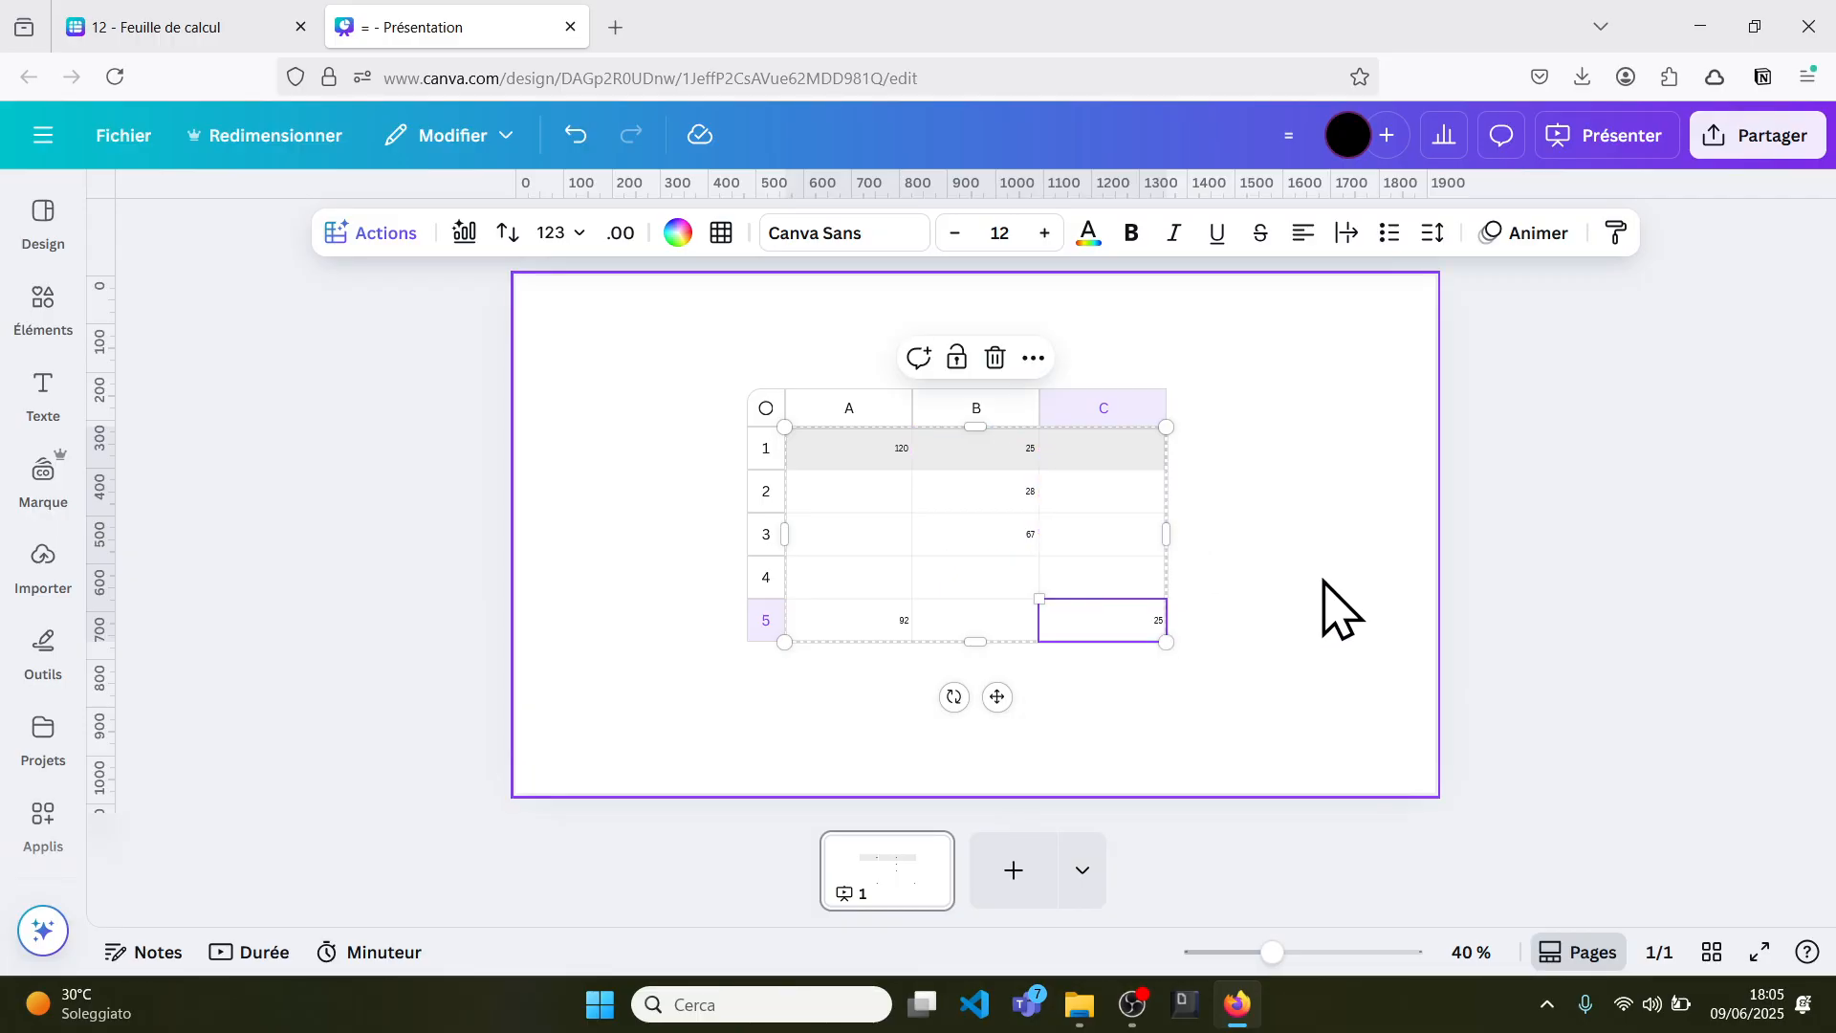
{"action": "left_click", "coordinate": [1502, 482]}
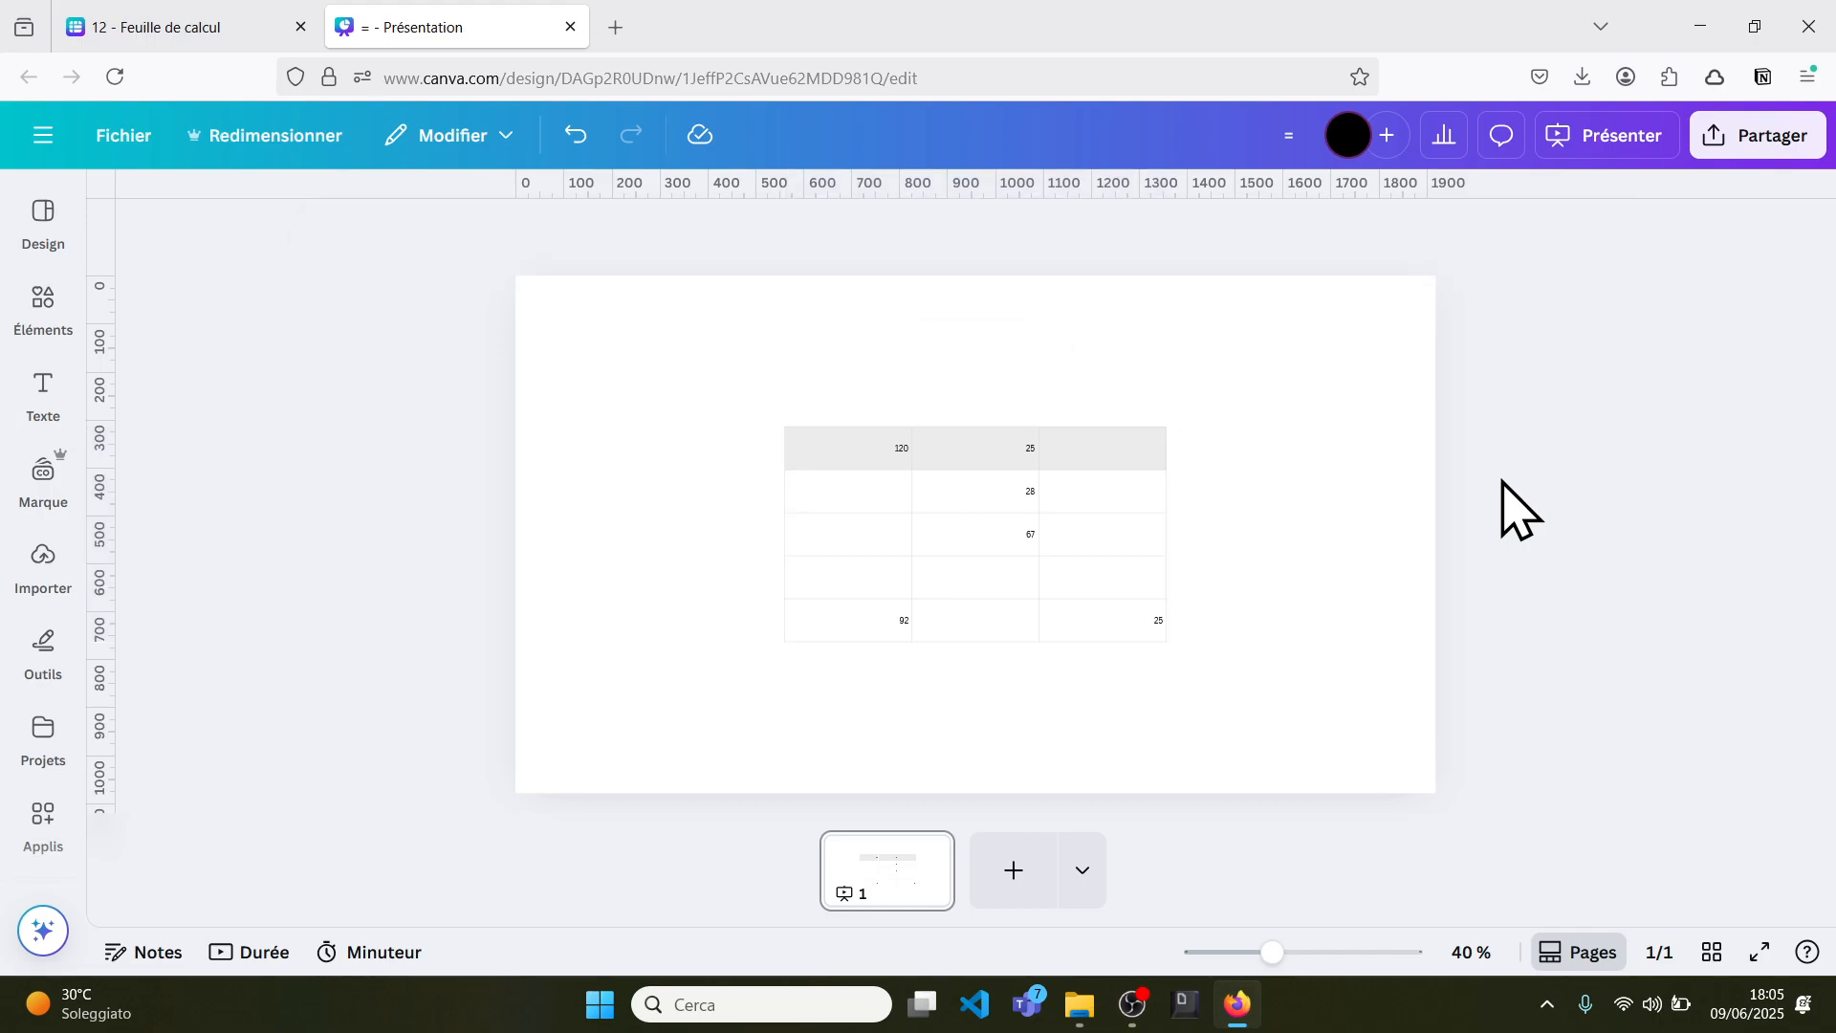
{"action": "left_click", "coordinate": [233, 12]}
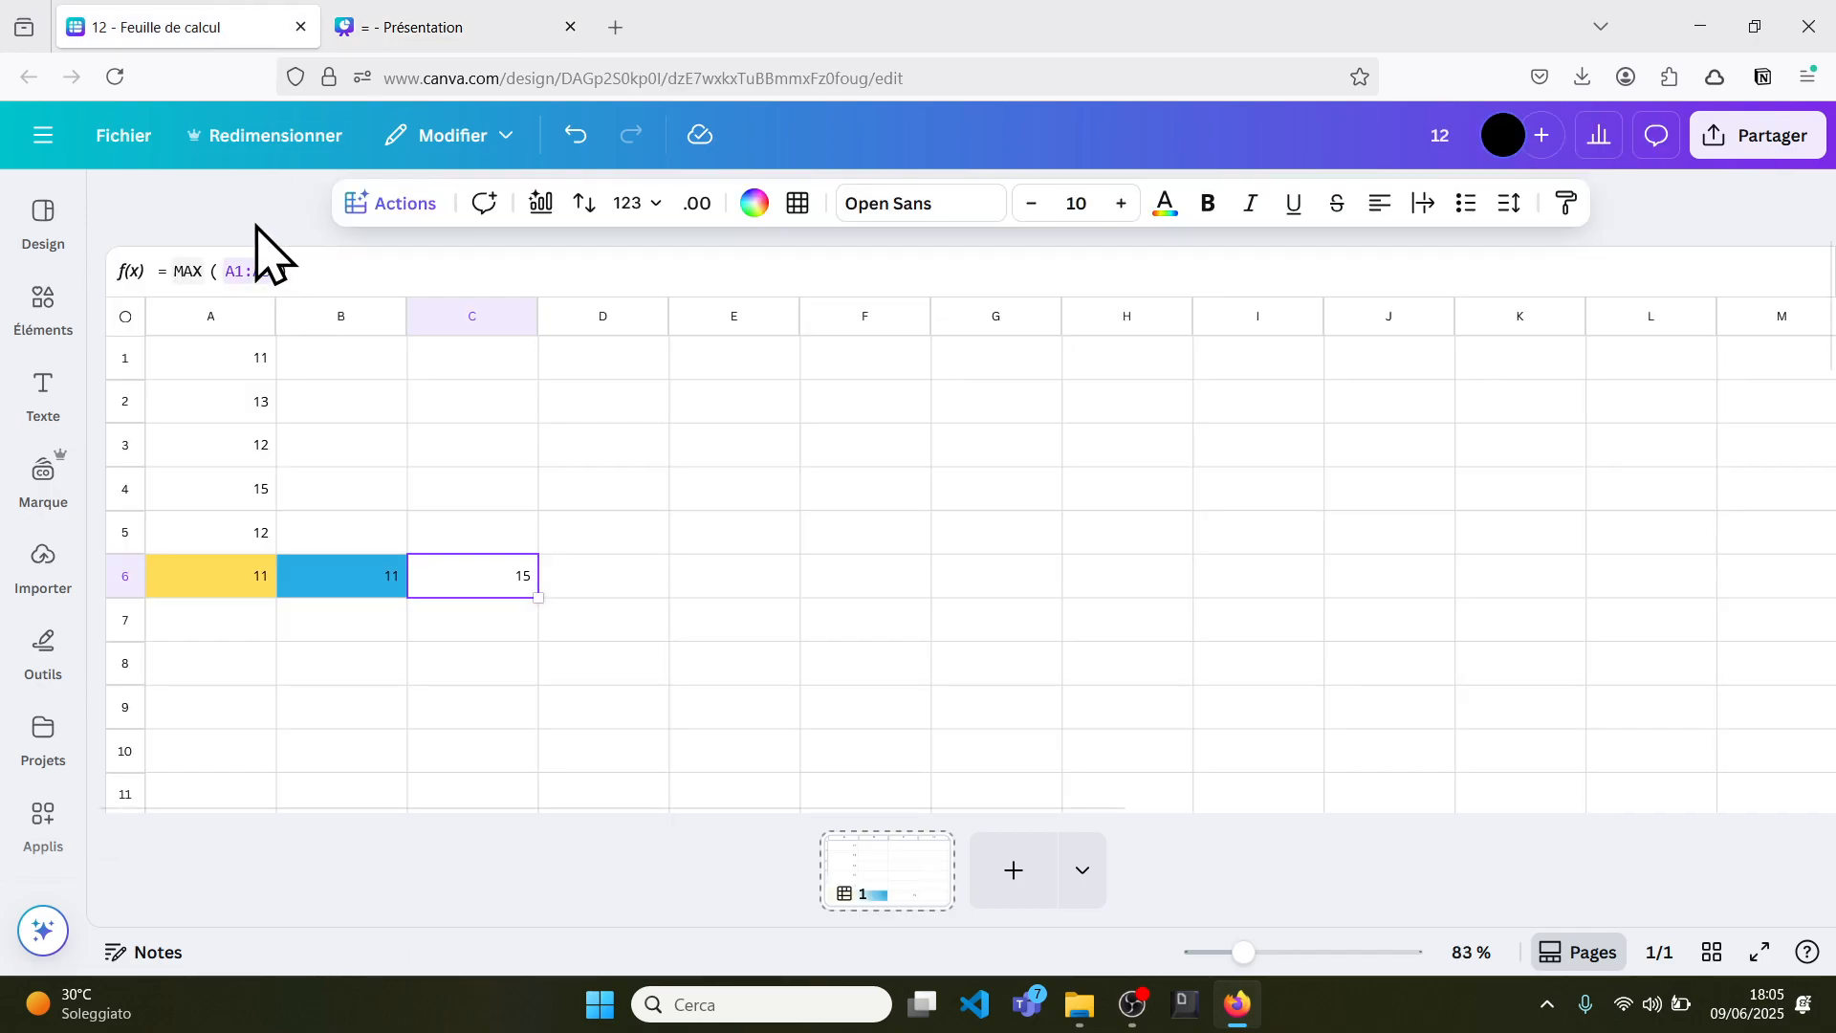